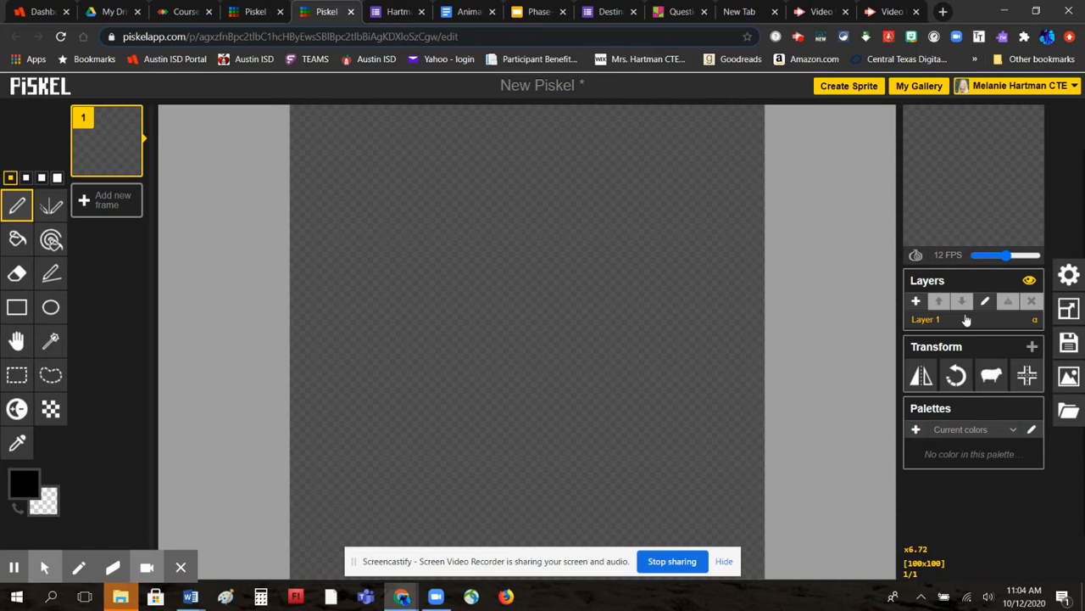
- Rename the existing layer as grass
click(926, 326)
click(926, 328)
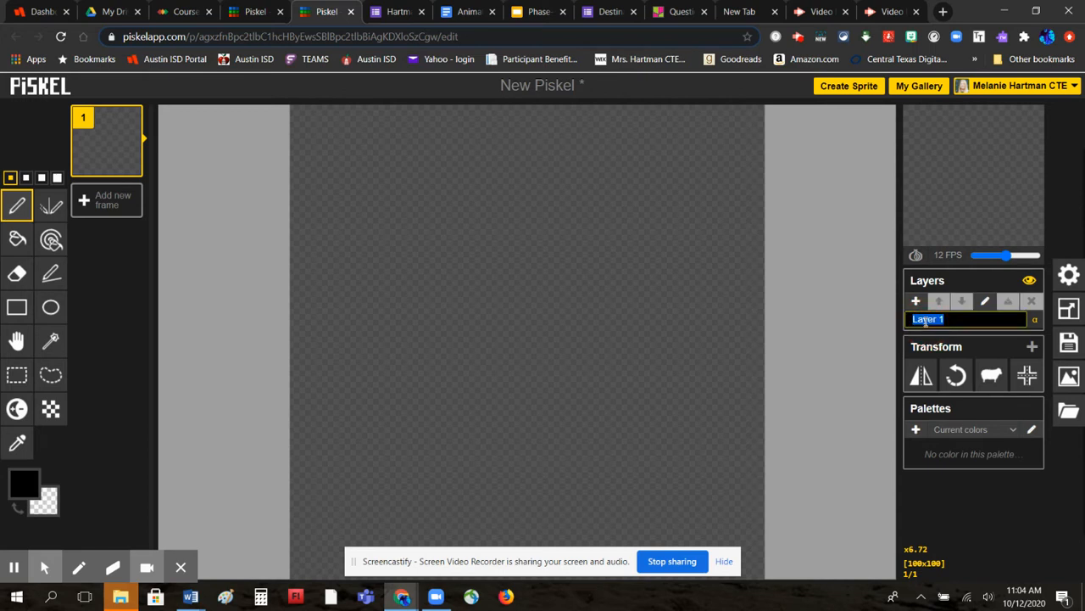
text(grass)
key(Return)
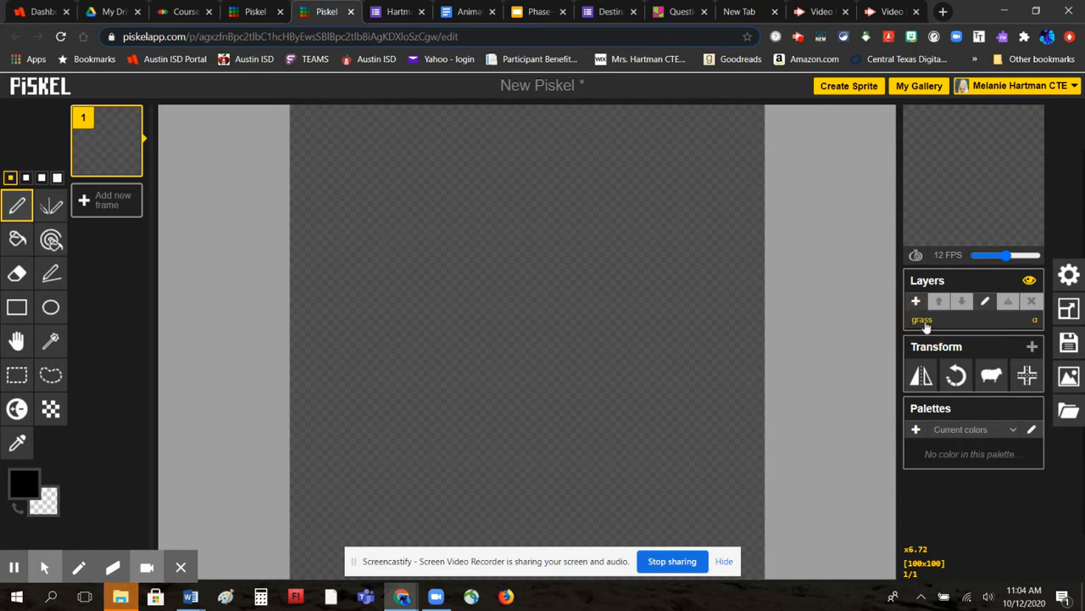
- Draw a full-width rectangle about 19 px tall along the canvas's lower edge in green #21c517 and fill it with the same colour
click(37, 482)
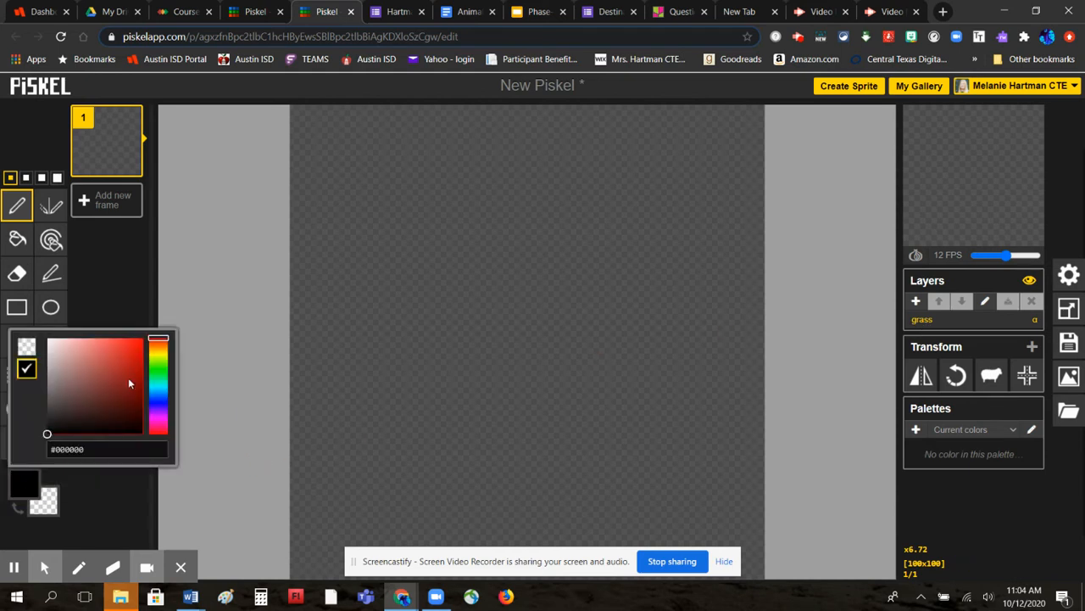
click(159, 369)
click(132, 360)
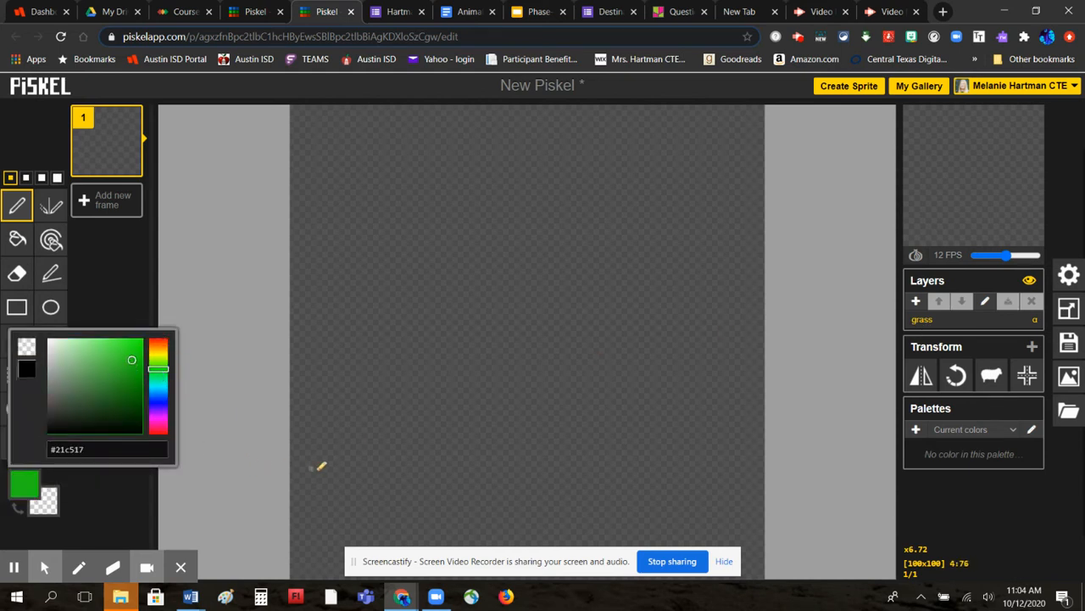
click(16, 306)
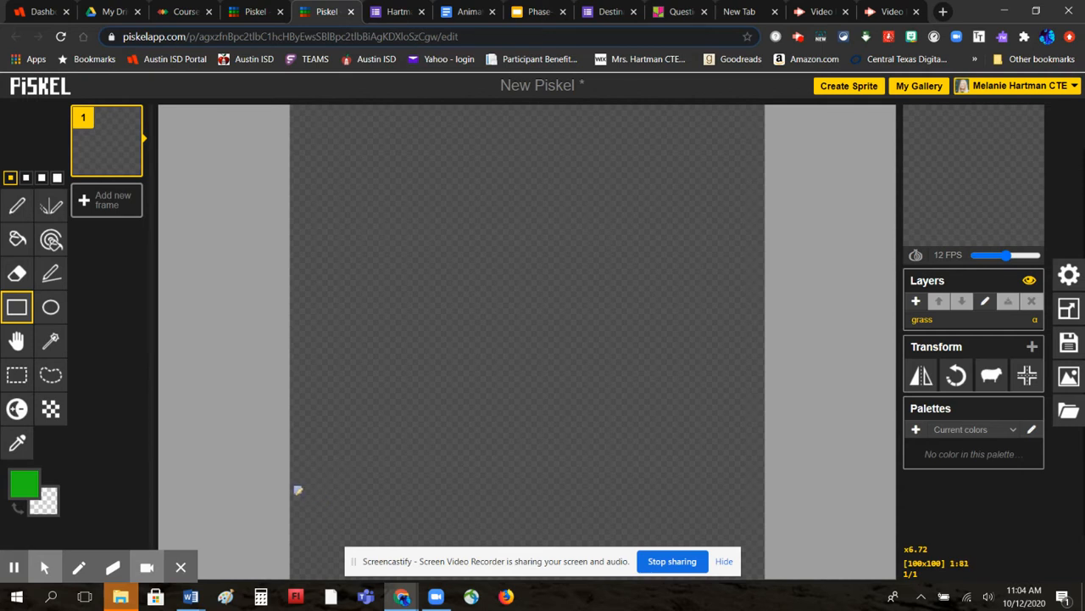
mouse_move(295, 487)
mouse_down()
mouse_move(599, 535)
mouse_move(727, 584)
mouse_move(763, 584)
mouse_up()
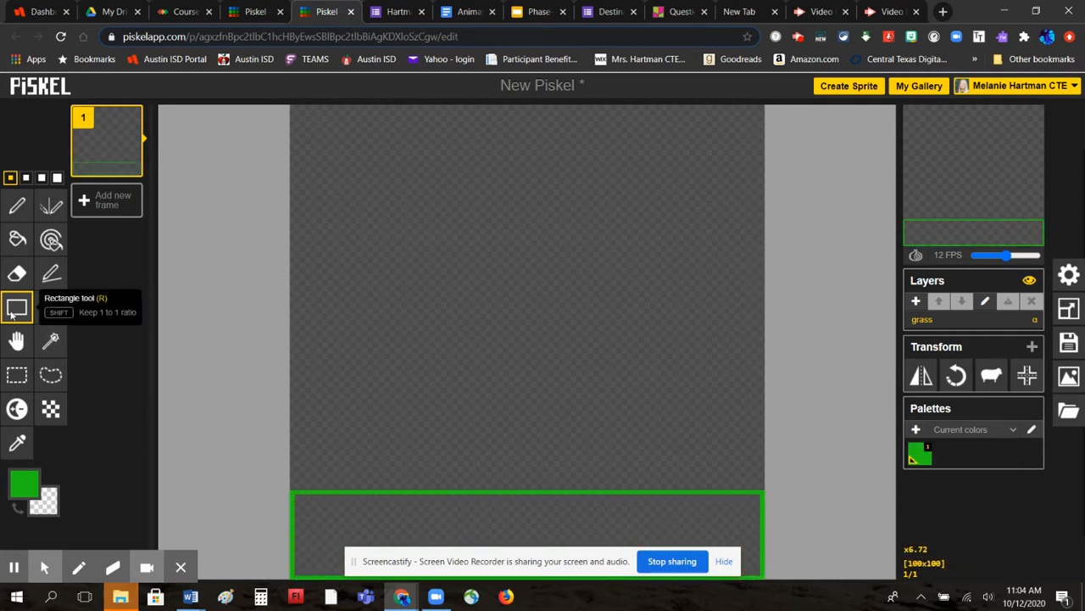
click(16, 239)
click(331, 518)
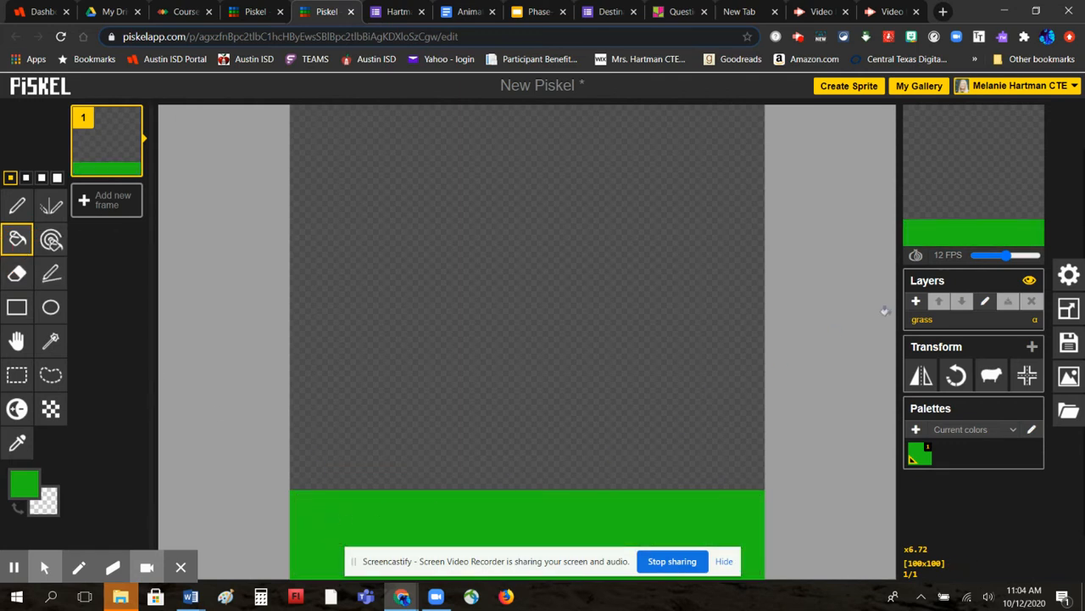
- Add a new layer above the grass and name it sky
click(916, 301)
double_click(918, 323)
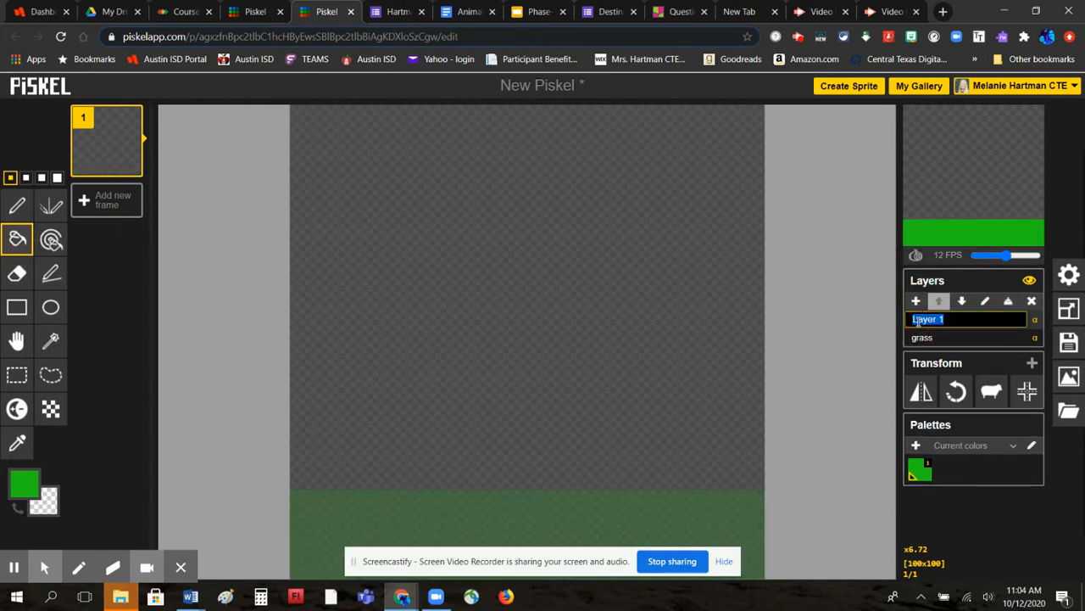
text(sky)
key(Return)
- Draw a rectangle covering the whole area above the grass in blue #10c2f4 and fill it with the same colour
click(24, 484)
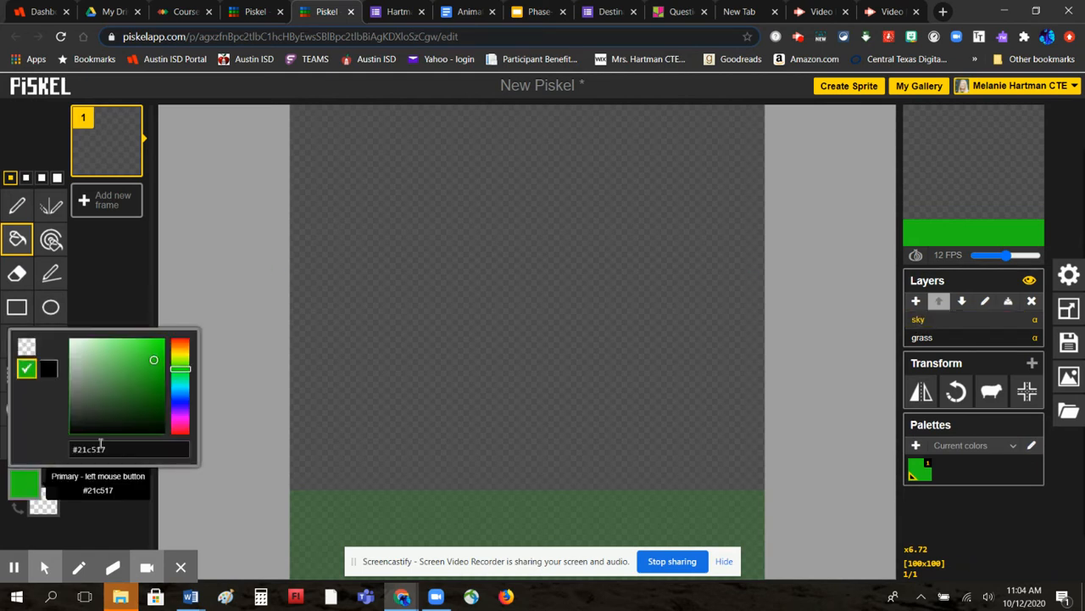
drag(185, 399, 186, 395)
click(159, 349)
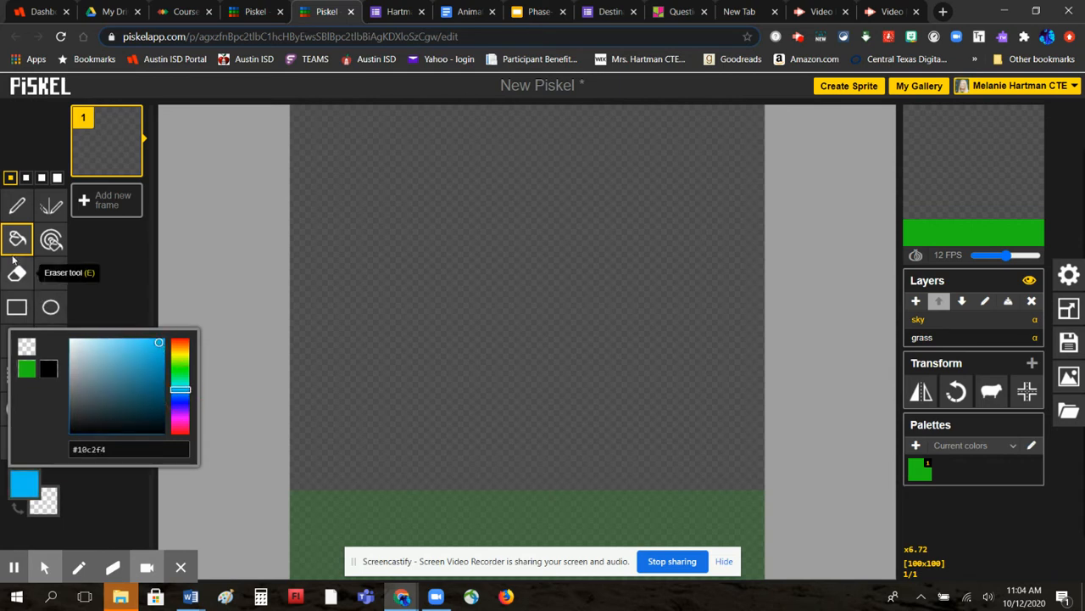
click(17, 307)
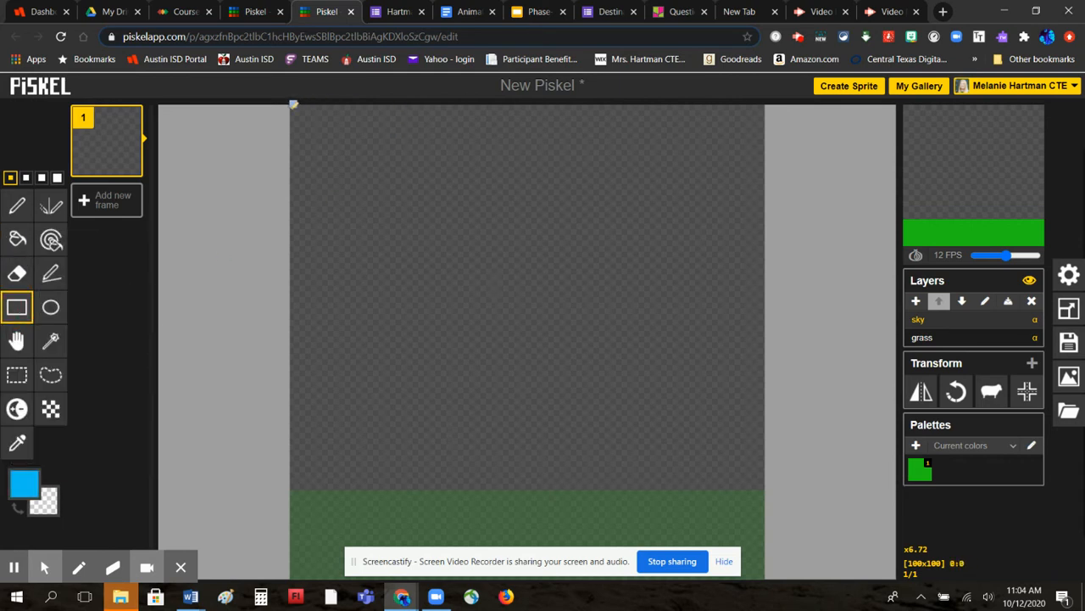
mouse_move(294, 104)
mouse_down()
mouse_move(410, 242)
mouse_move(689, 421)
mouse_move(760, 488)
mouse_up()
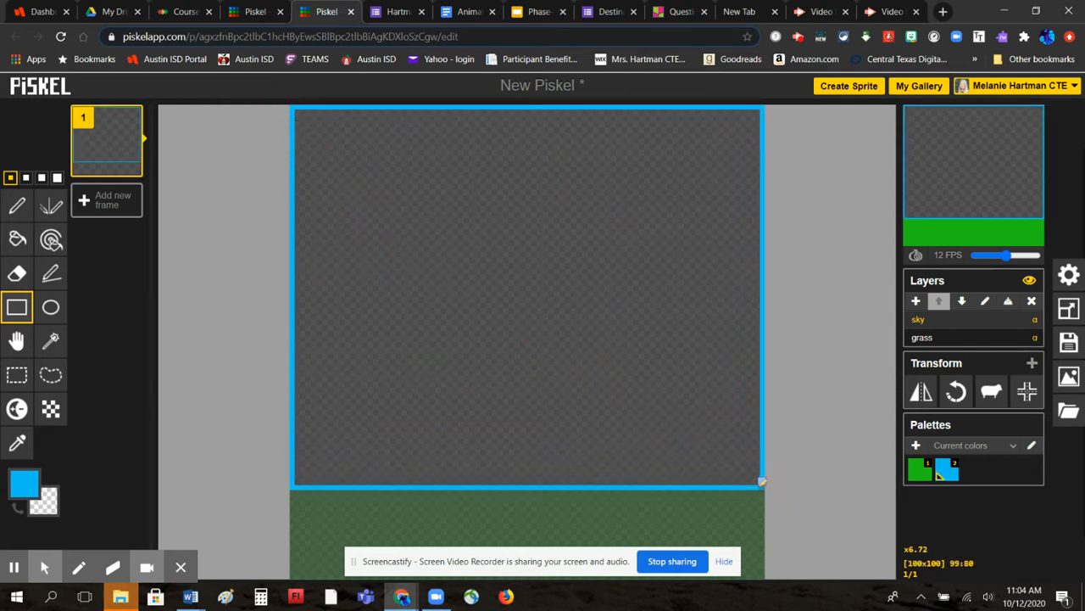
click(17, 238)
click(583, 316)
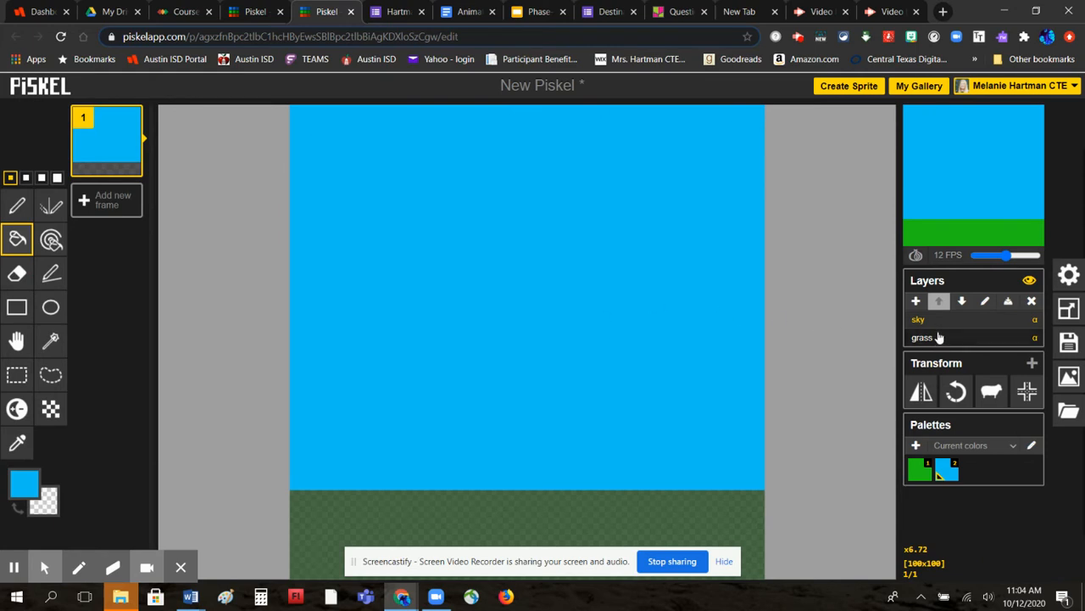
- Add a new layer above the sky and name it sun
click(916, 302)
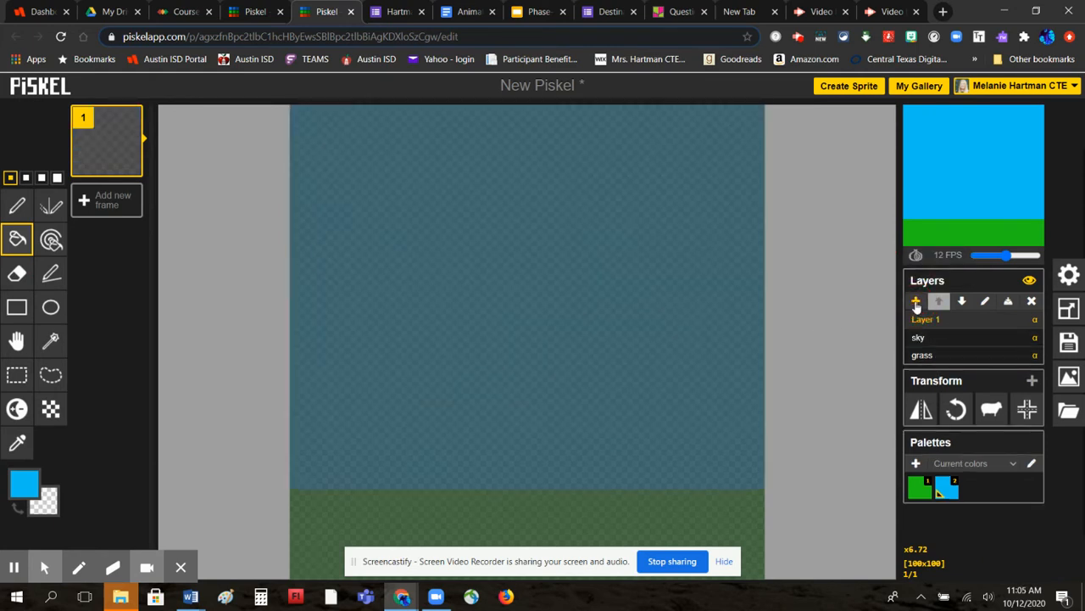
double_click(921, 319)
text(su)
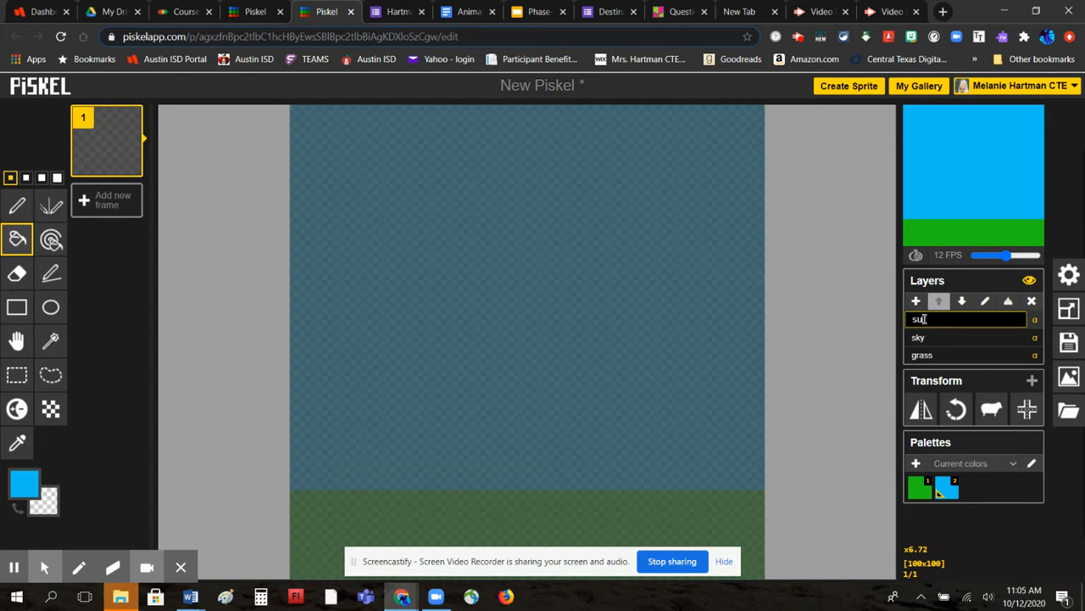
text(n)
key(Return)
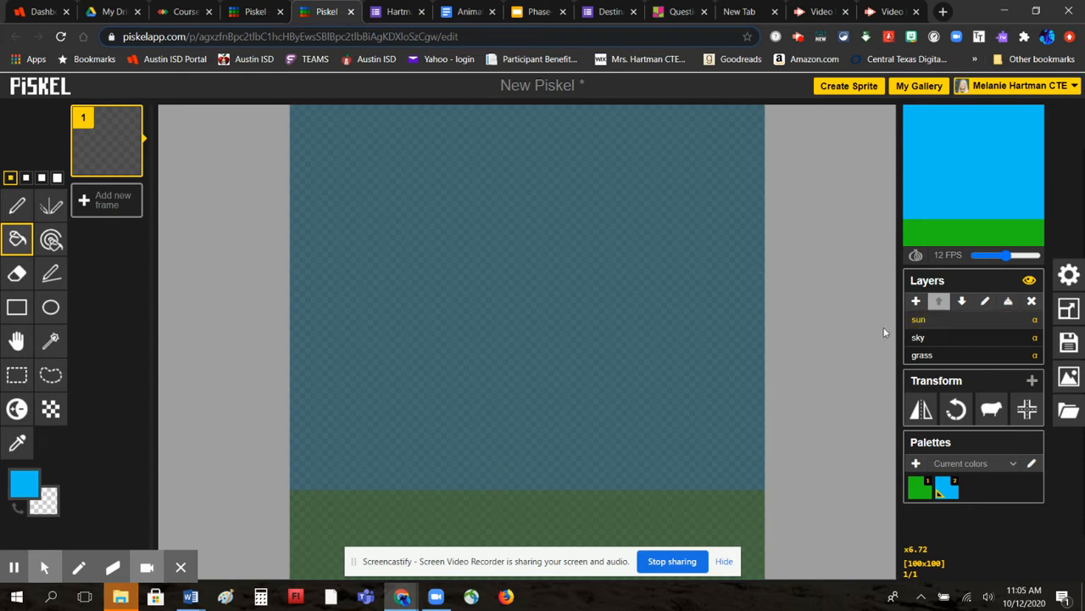
- Draw a circle about 20 px wide in the upper right of the sky in yellow #e5ce20 and fill it
click(24, 484)
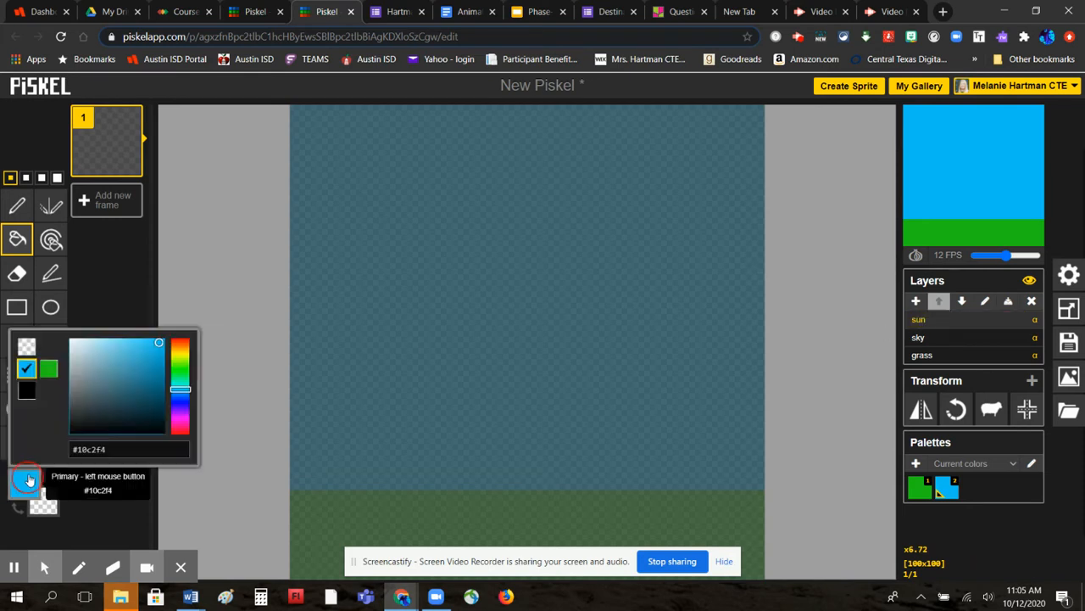
click(178, 356)
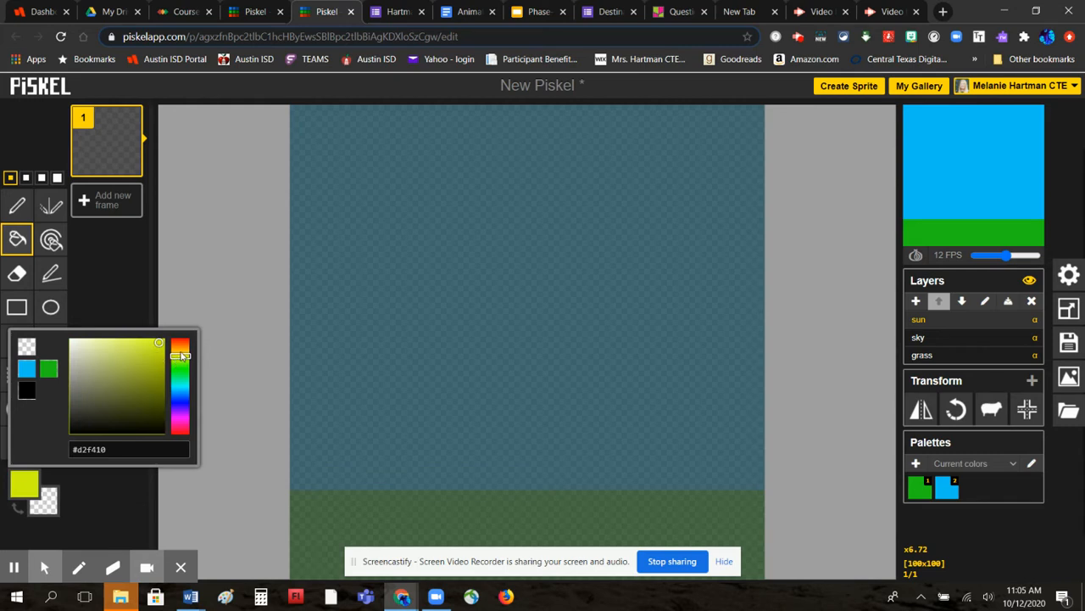
click(180, 351)
click(158, 347)
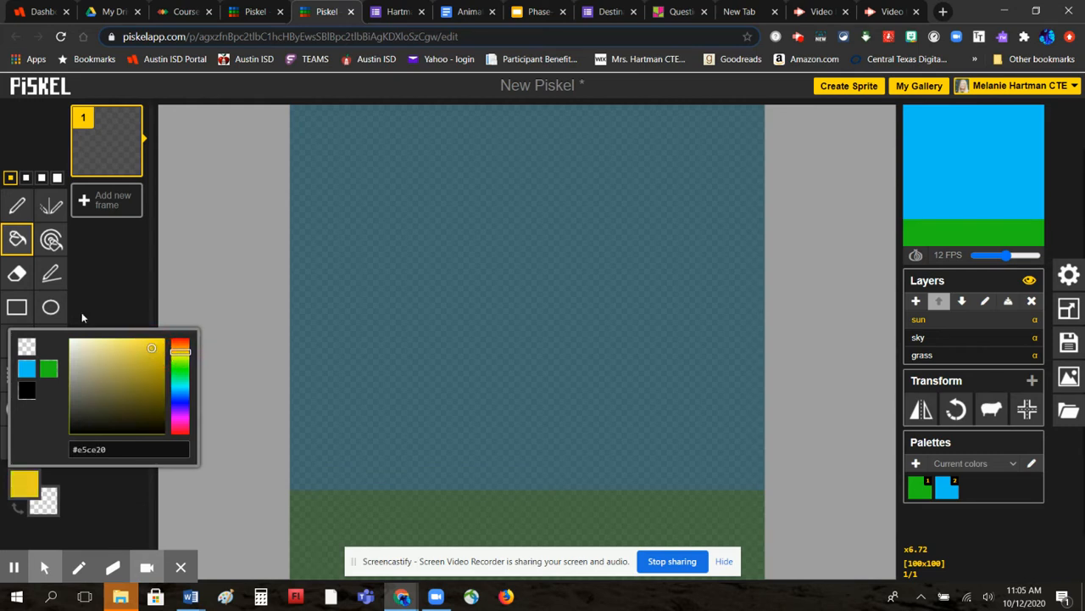
click(51, 307)
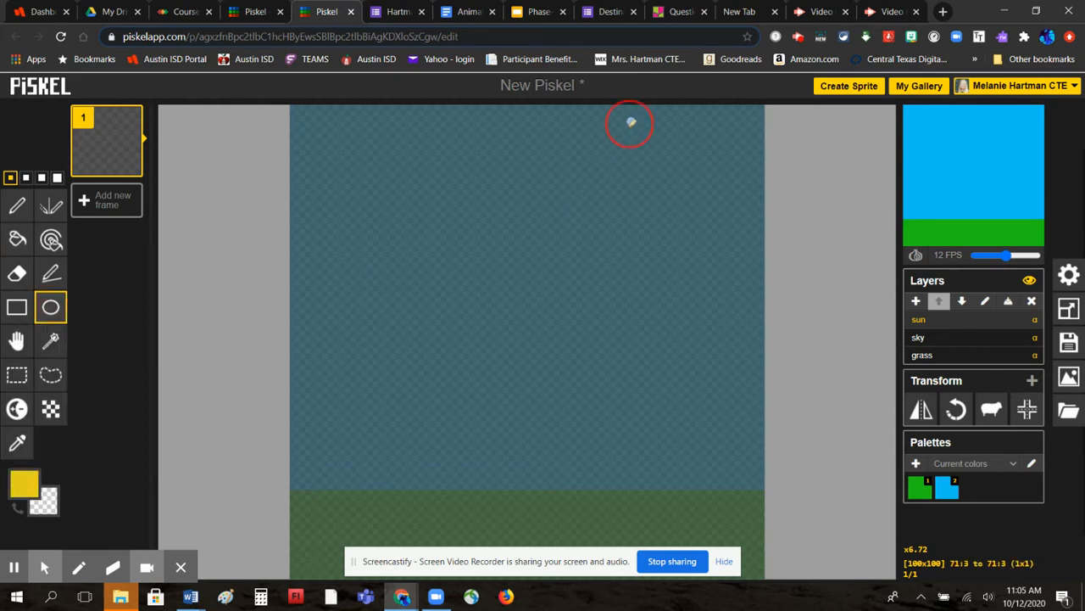
drag(632, 119, 723, 204)
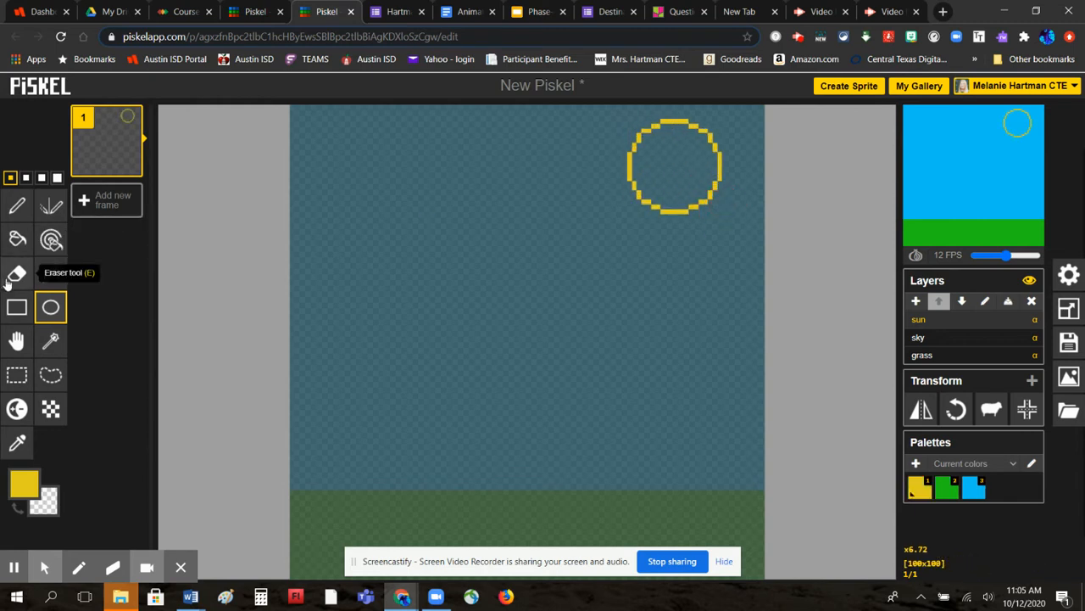
click(31, 243)
click(693, 167)
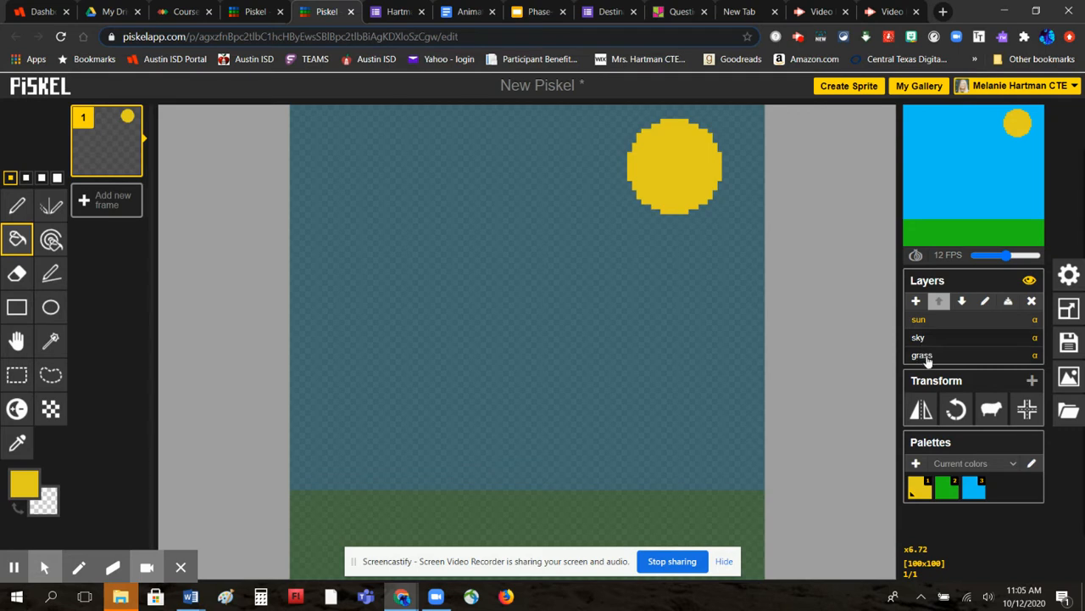
- Add a new layer above the sun and name it goal
click(915, 300)
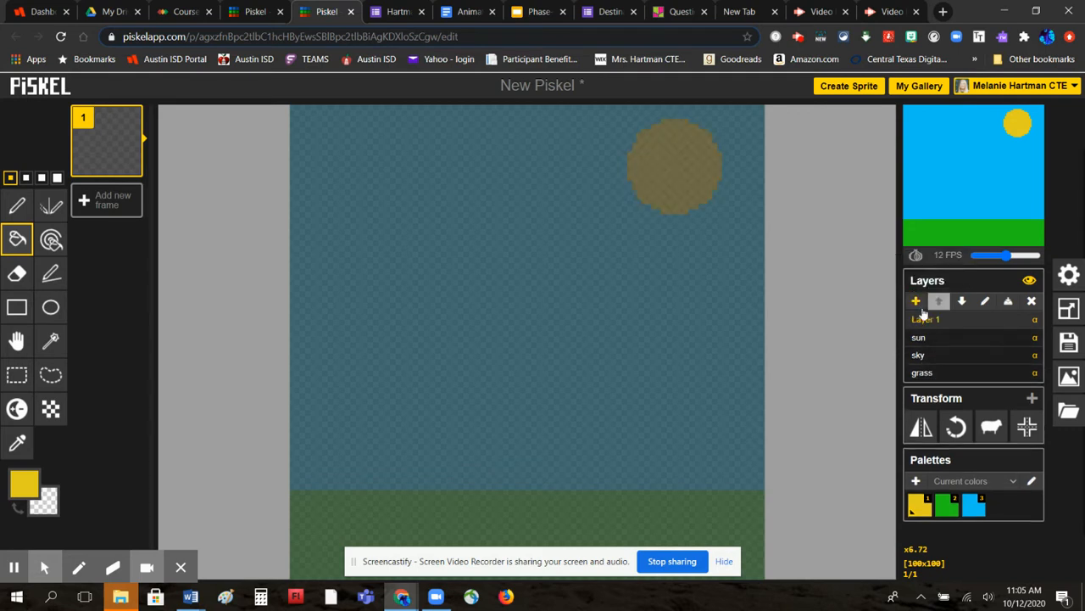
click(922, 320)
double_click(923, 321)
text(goal)
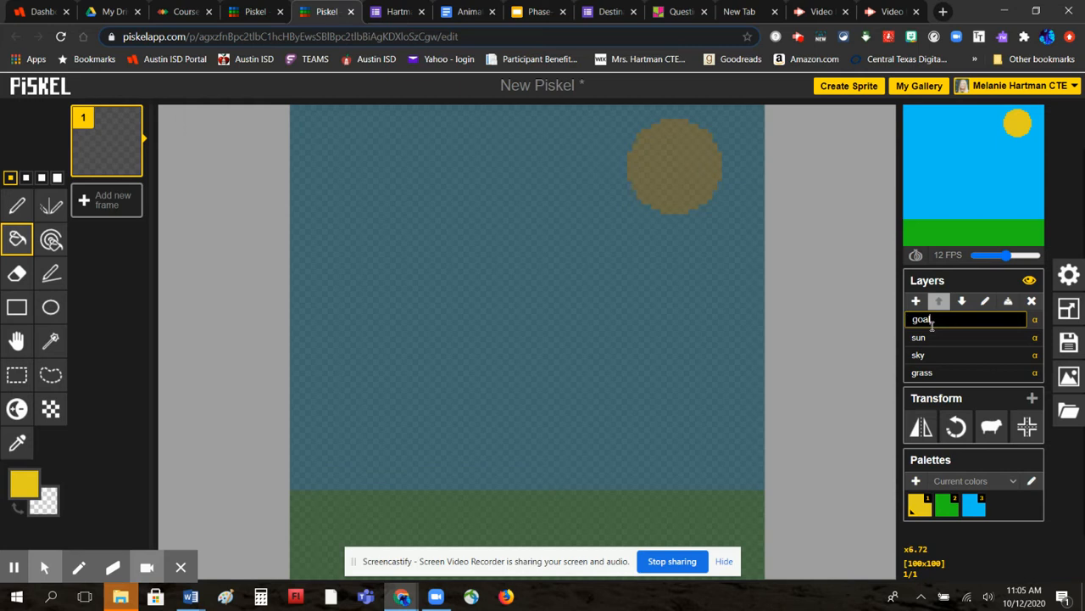
key(Return)
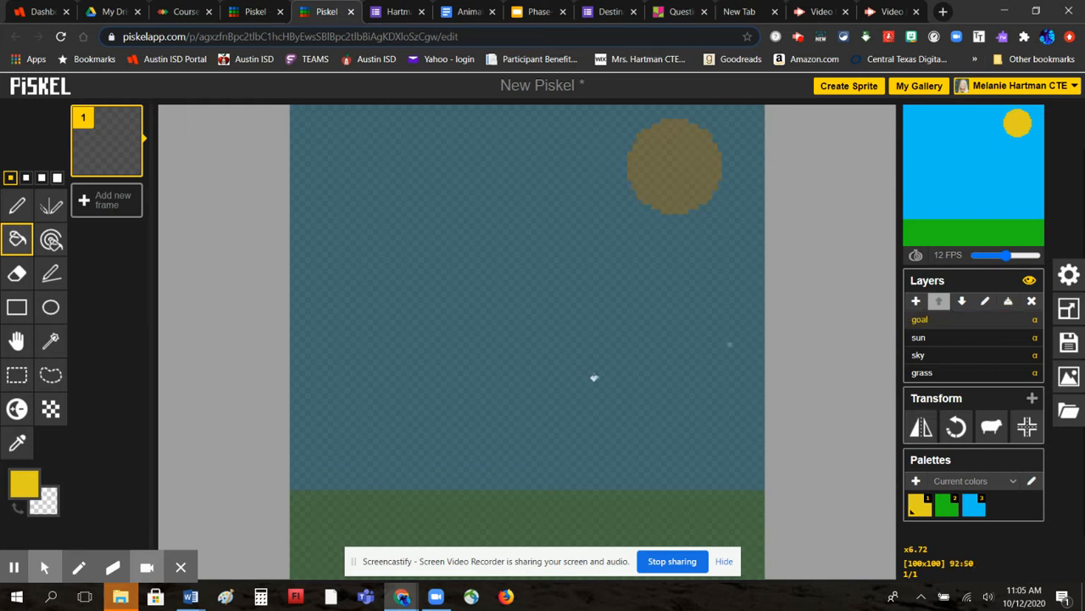
- Set the primary drawing colour to dark grey #514e4e
click(24, 483)
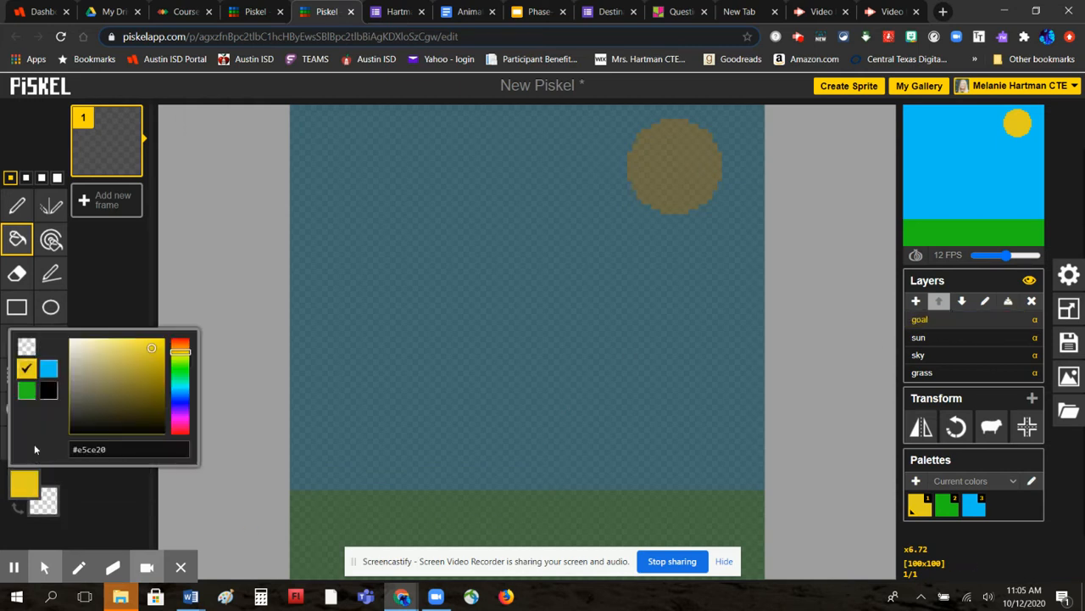
click(48, 389)
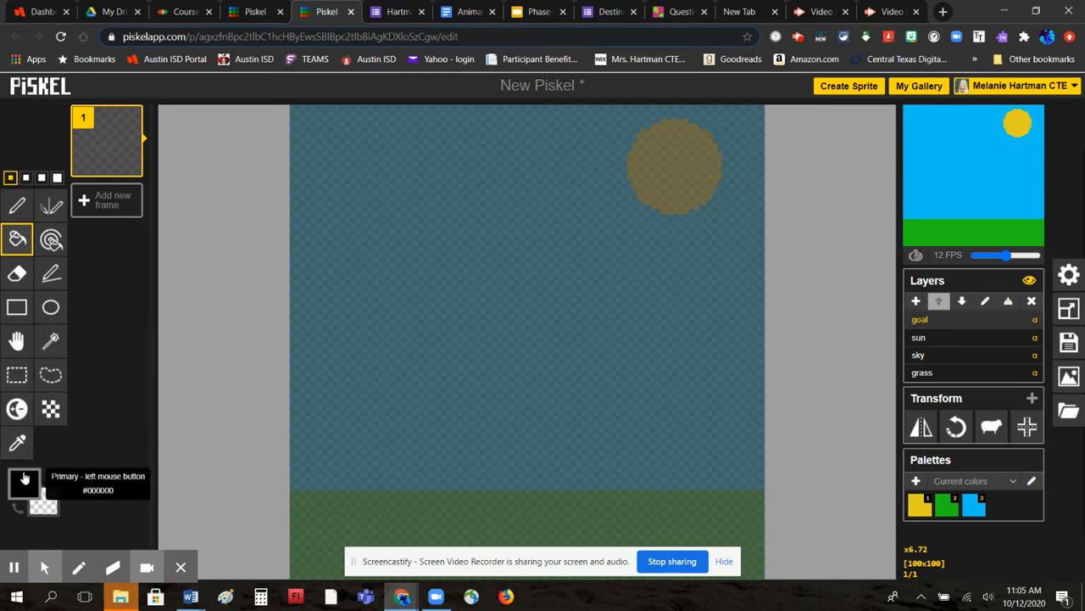
click(25, 483)
click(72, 406)
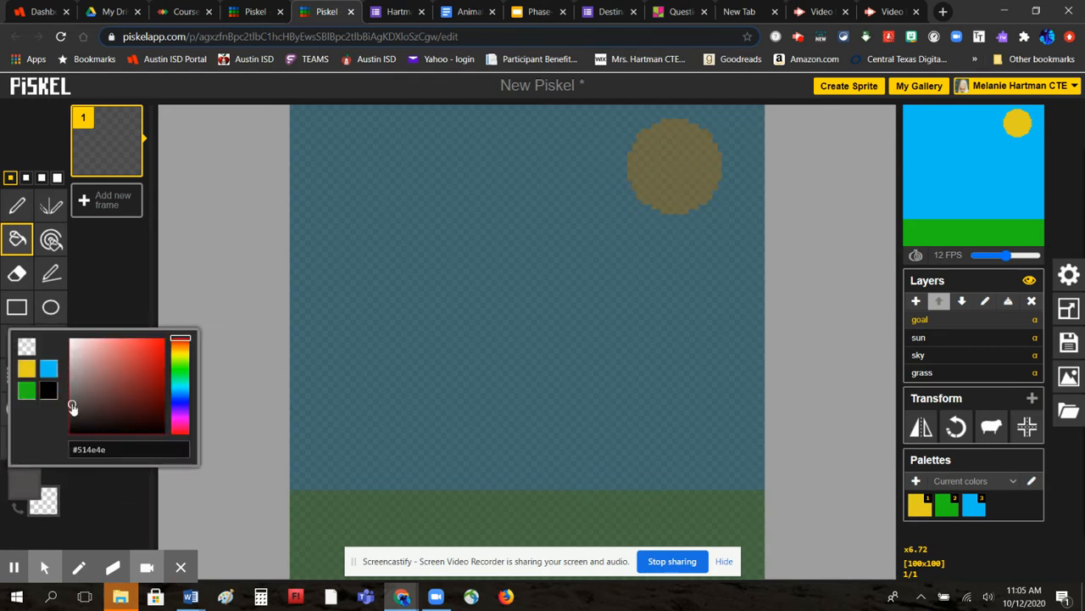
click(19, 209)
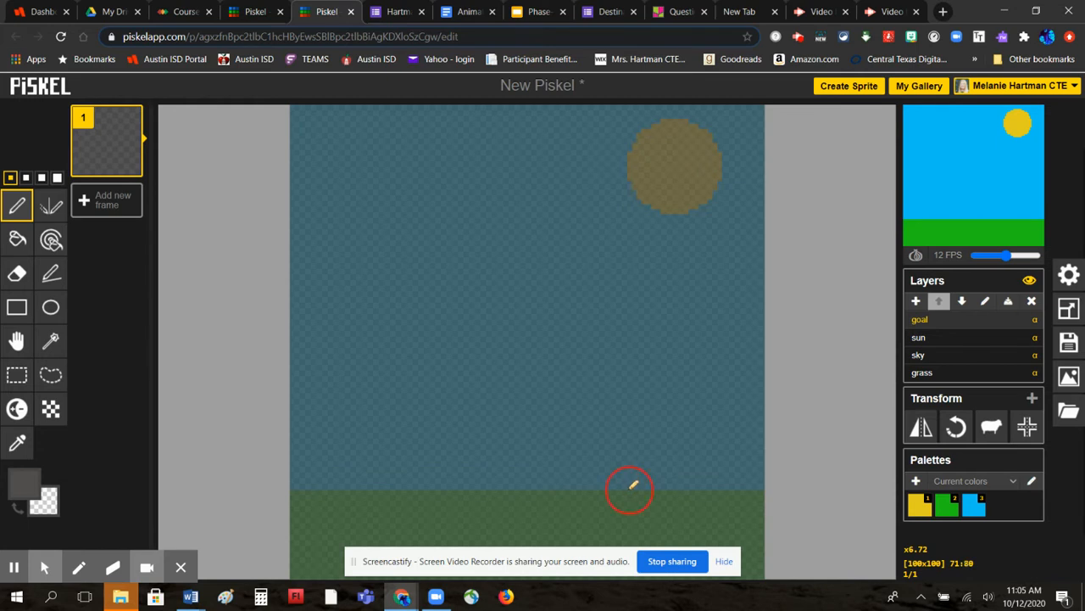
drag(630, 489, 630, 364)
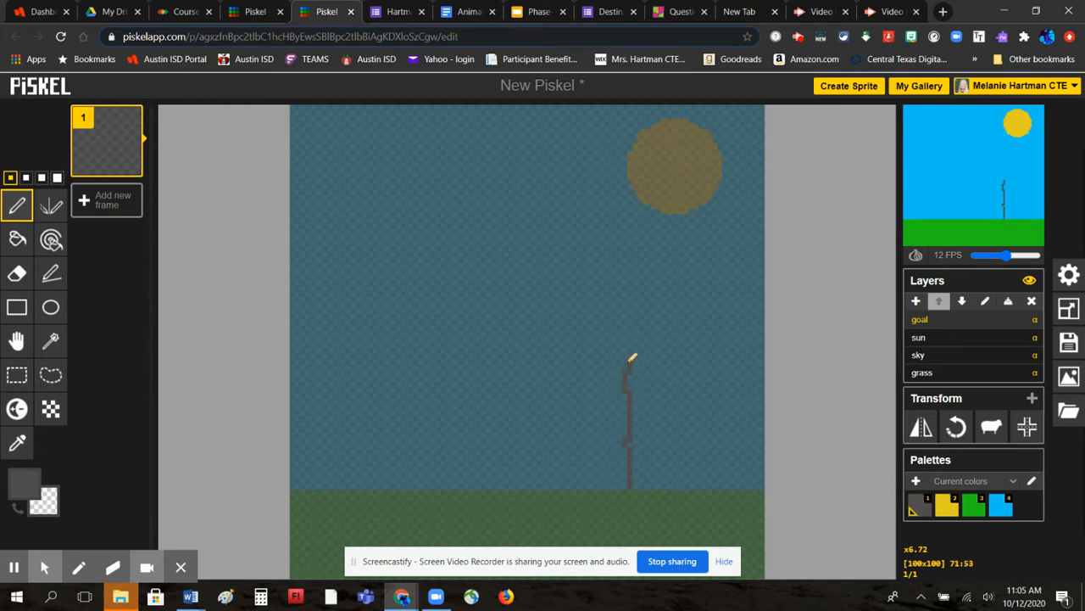
key(ctrl+z)
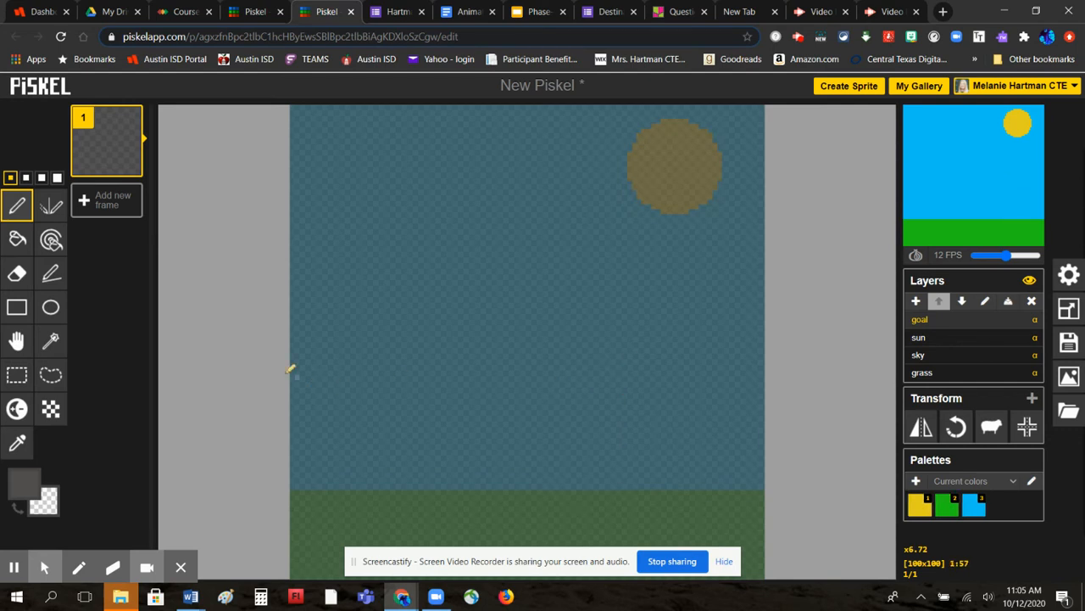
- Draw a straight vertical goal post about 30 px tall up from the grass, with a freehand curve from its top down to the grass near the right edge
click(50, 275)
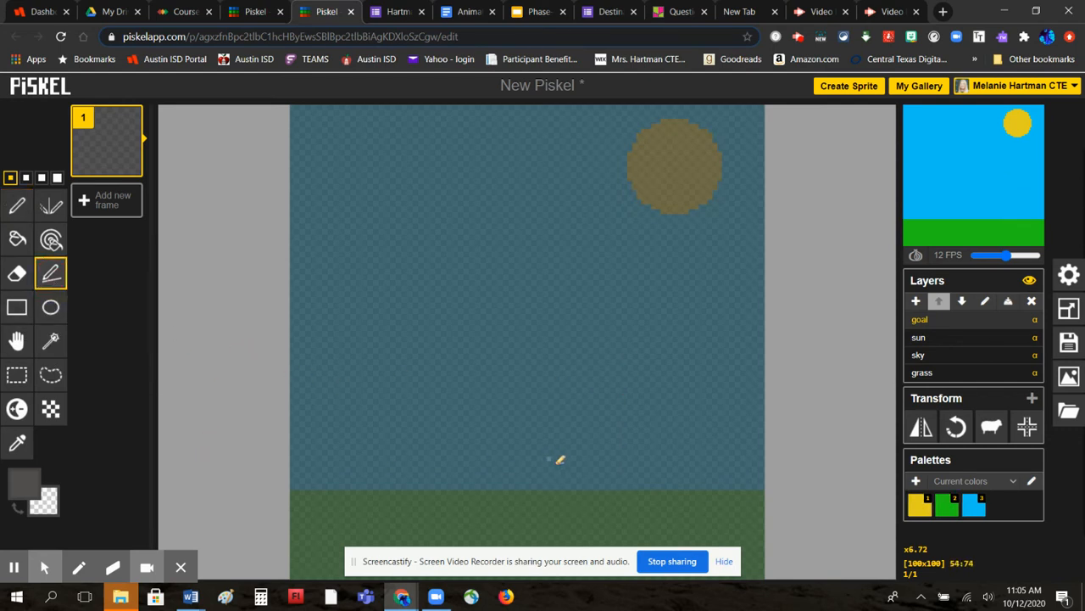
drag(631, 488, 630, 343)
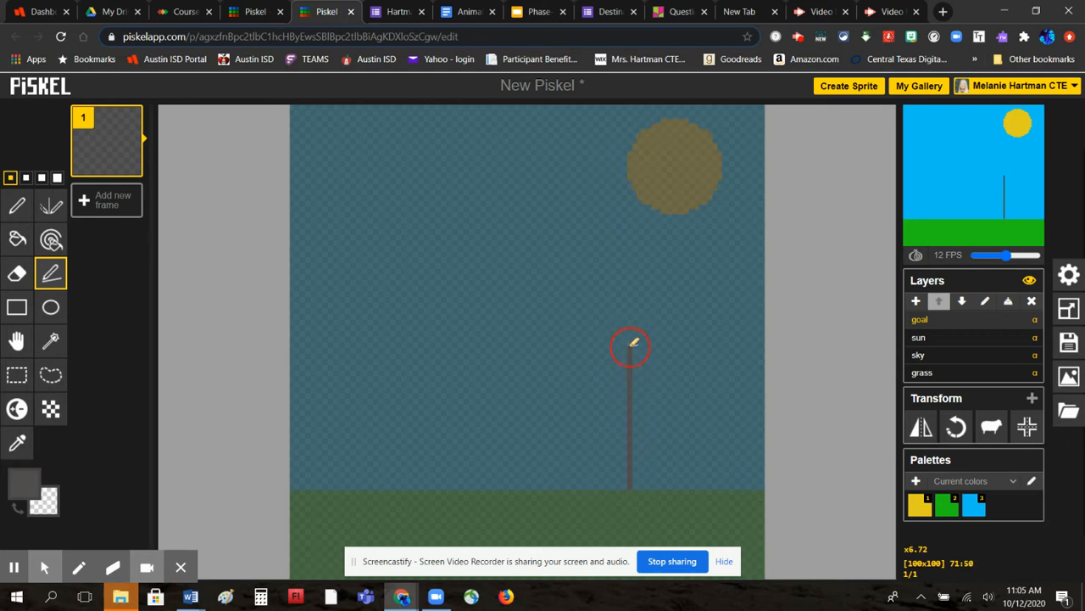
click(17, 205)
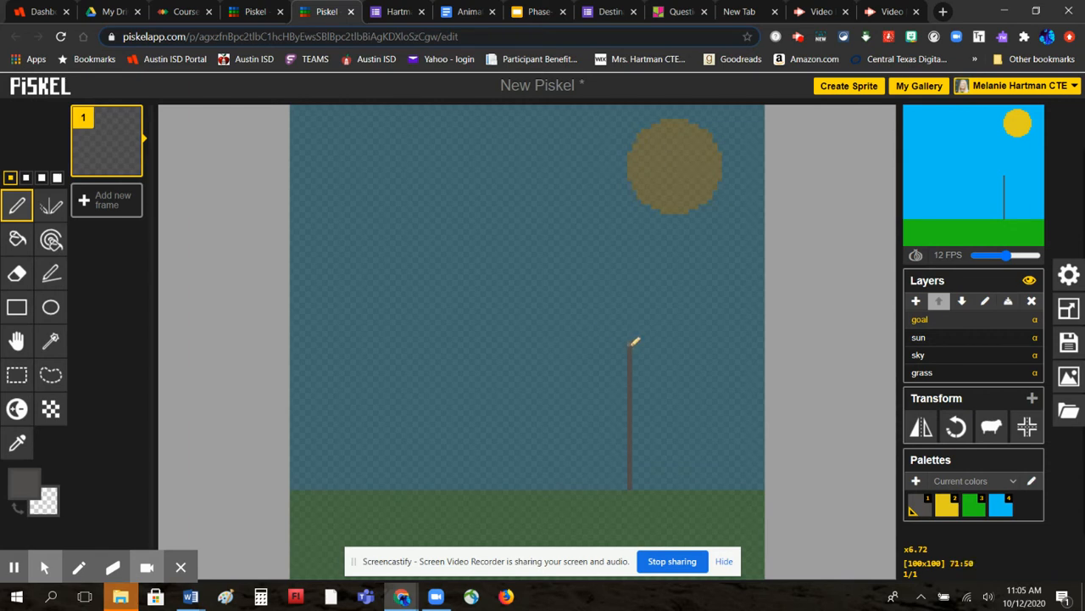
mouse_move(631, 343)
mouse_down()
mouse_move(729, 385)
mouse_move(747, 429)
mouse_move(749, 488)
mouse_up()
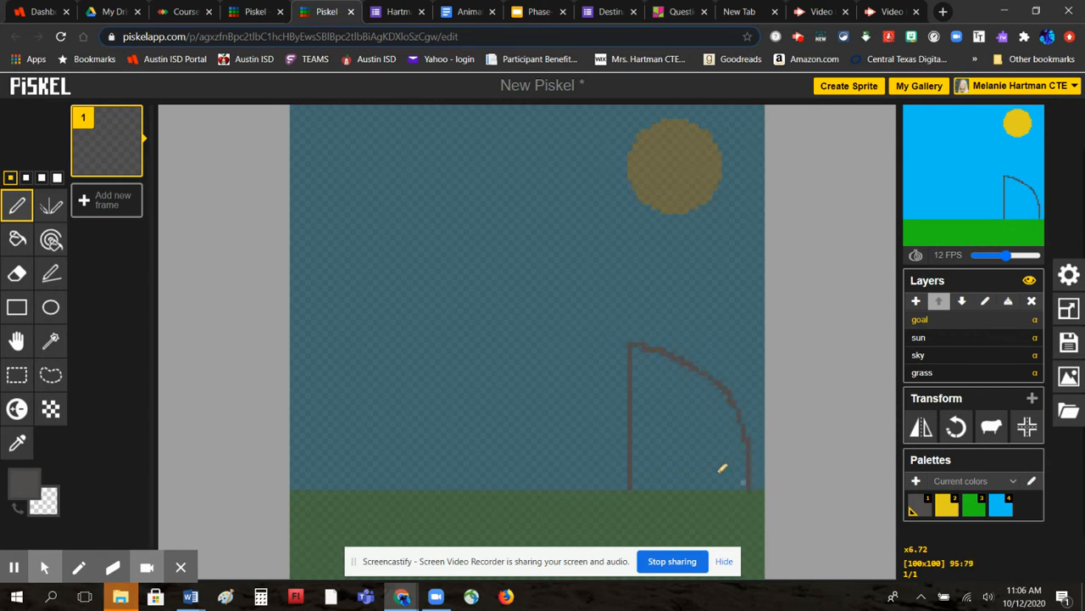
- Close the goal's base with a straight line along the grass, then draw five freehand horizontal net lines from the post to the curve
click(51, 272)
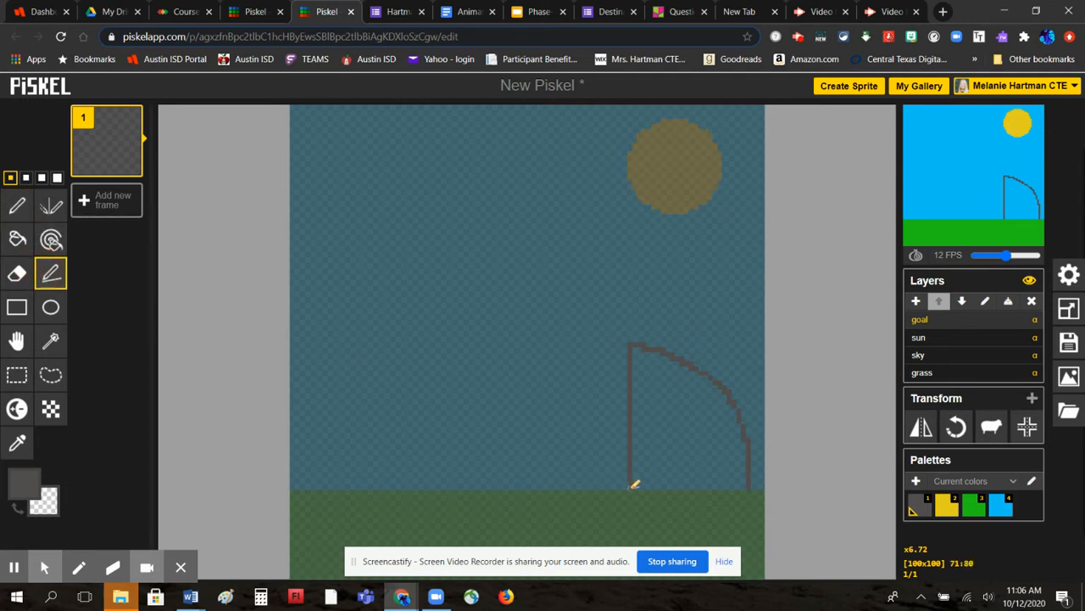
drag(633, 487, 741, 489)
click(17, 204)
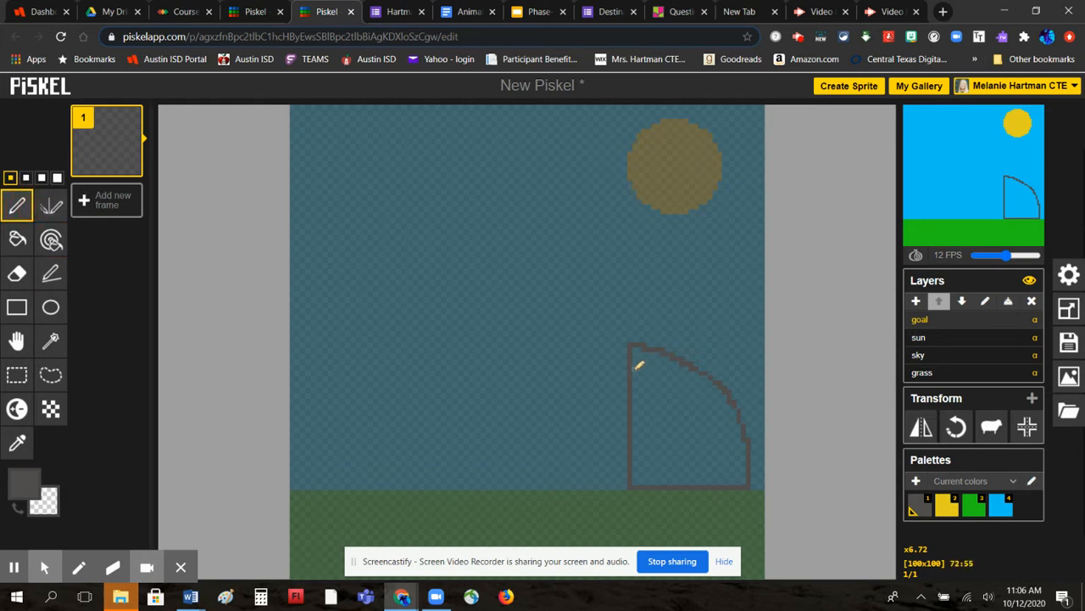
drag(635, 367, 696, 367)
drag(635, 393, 731, 393)
drag(635, 422, 732, 420)
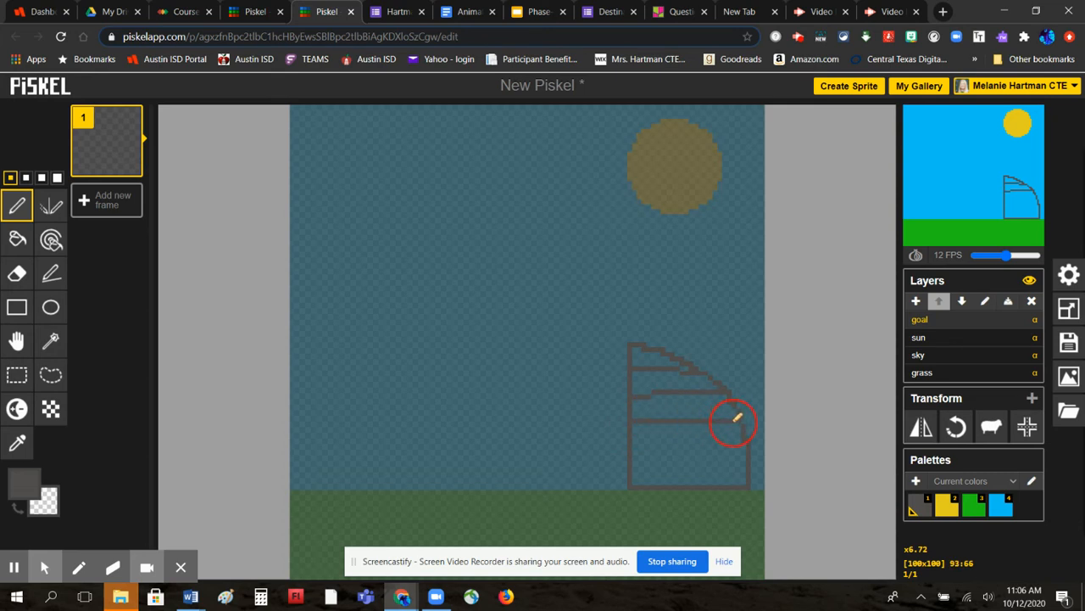
drag(636, 443, 741, 443)
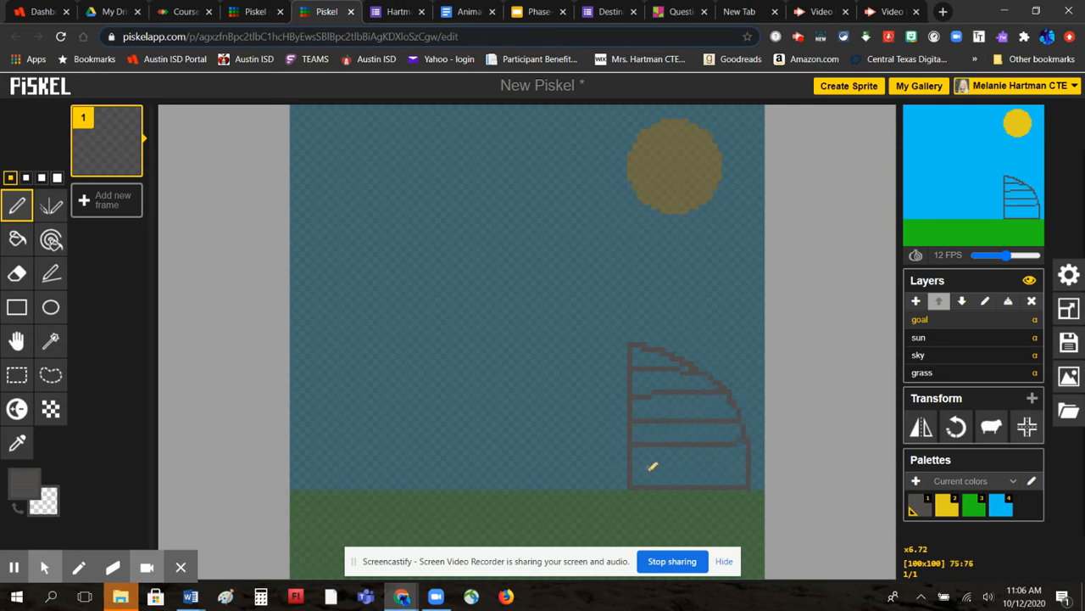
drag(636, 464, 745, 464)
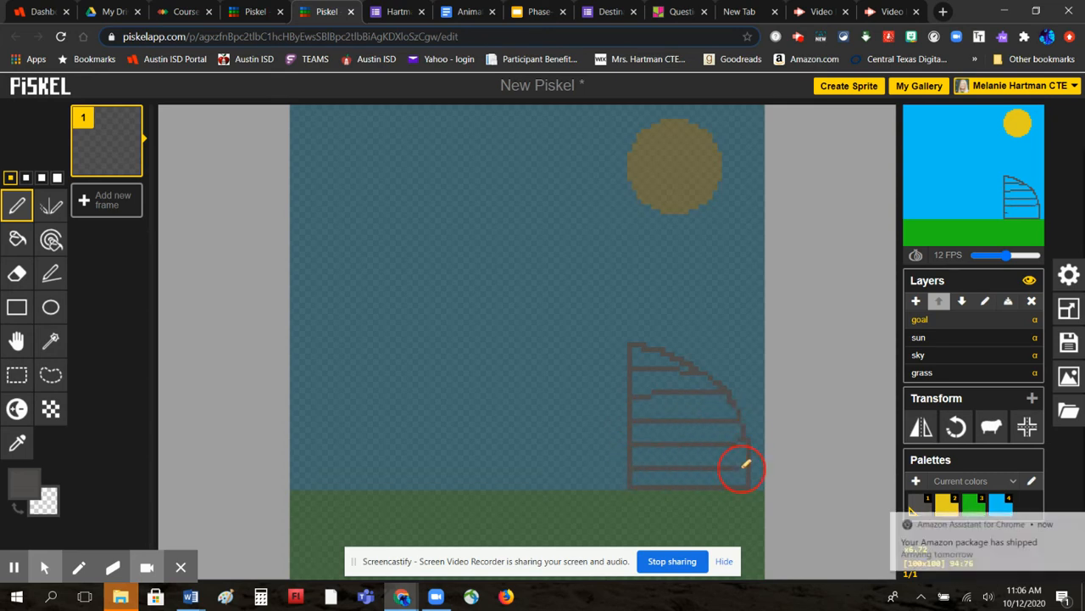
- Draw three freehand net lines running down from the goal's curved back to its base, crossing the horizontal lines
mouse_move(642, 349)
mouse_down()
mouse_move(670, 395)
mouse_move(679, 472)
mouse_up()
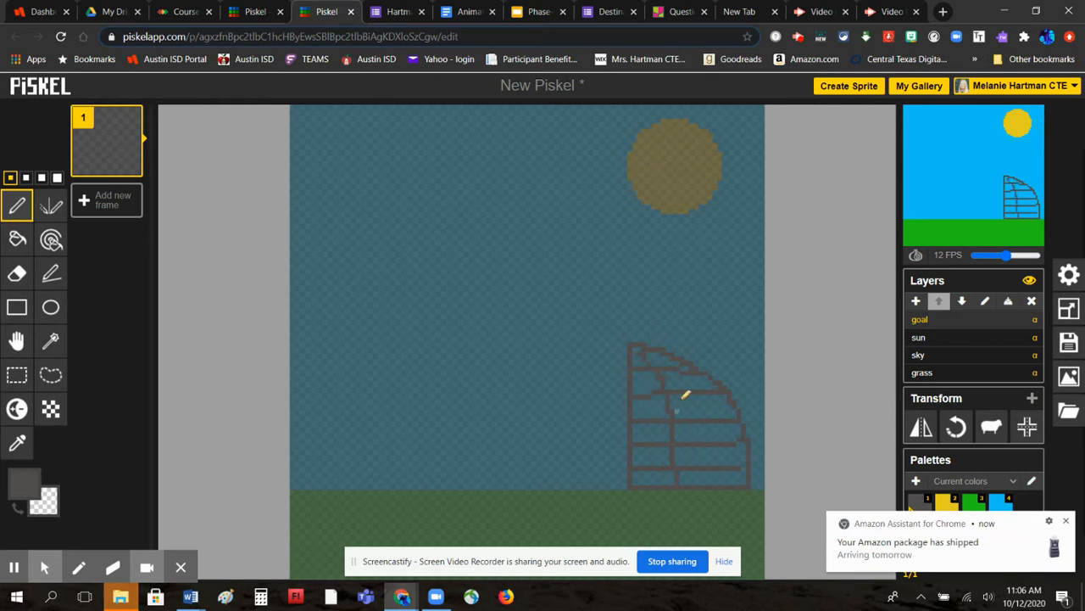
drag(687, 365, 715, 478)
drag(726, 383, 741, 486)
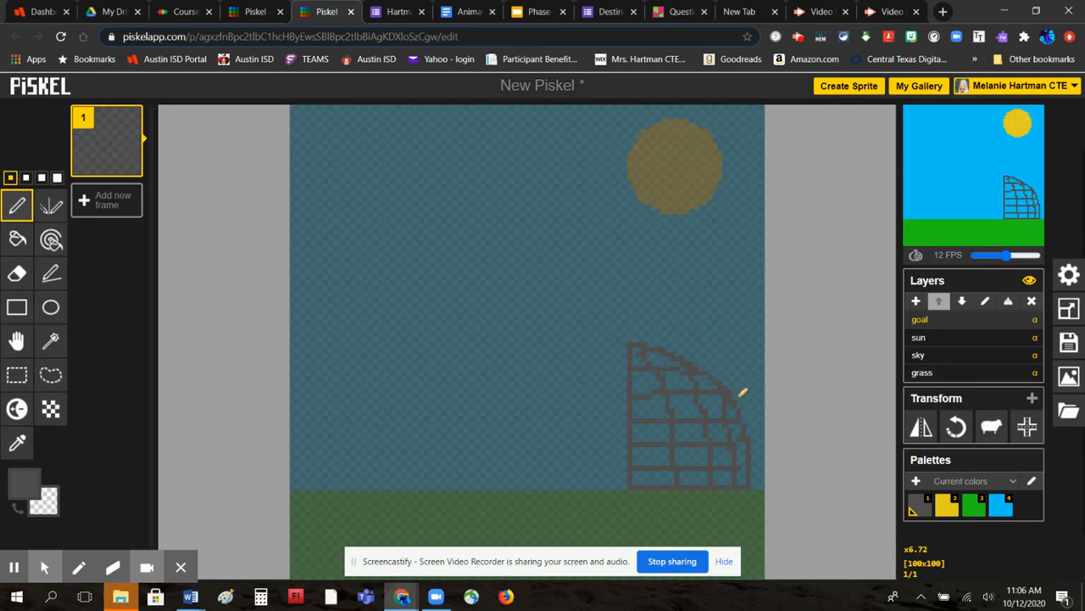
- Add a new layer above the goal and name it soccer ball
mouse_move(995, 230)
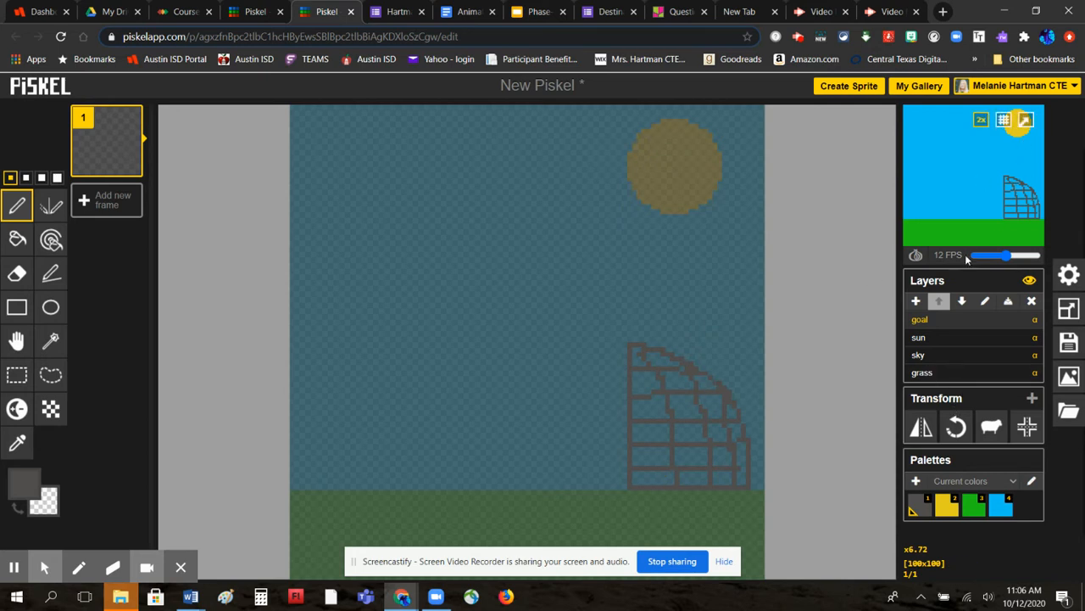
click(915, 301)
double_click(920, 318)
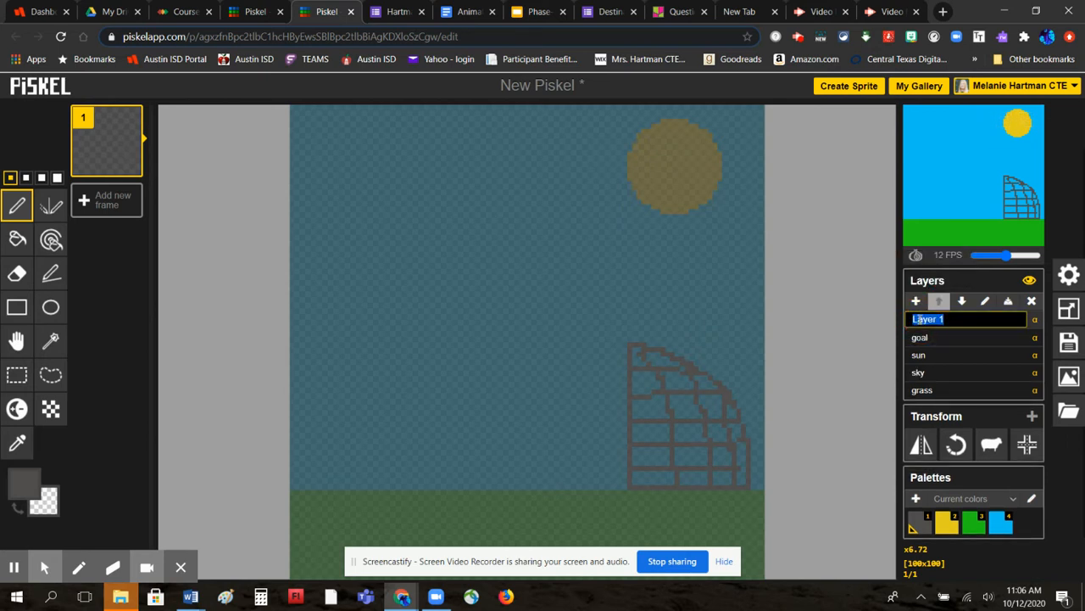
text(soccer ball)
key(Return)
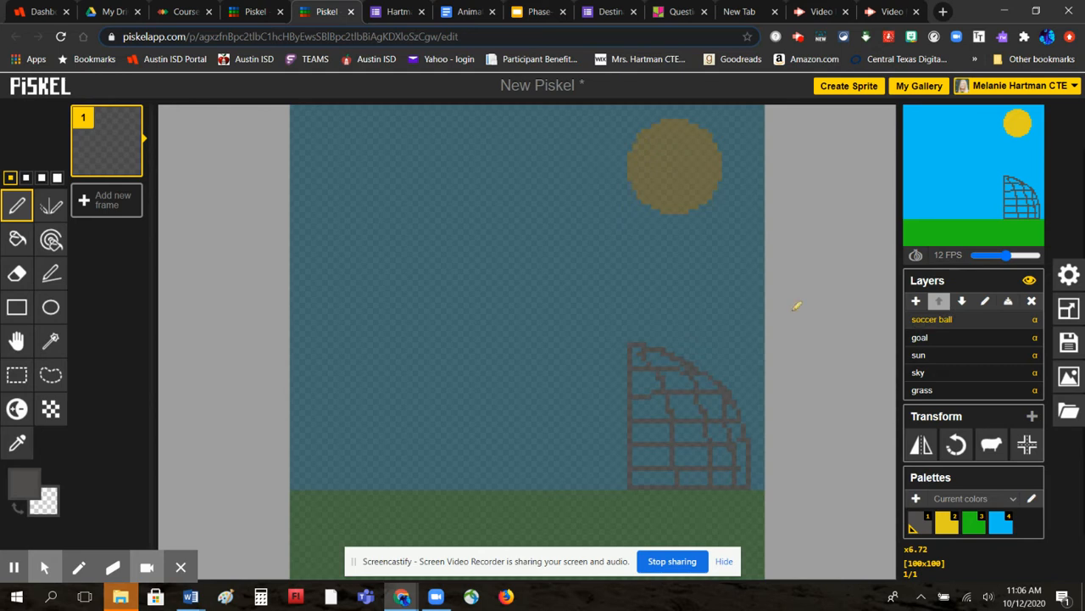
- Draw a circle about 13 px wide just above the grass at the scene's left side in off-white #f7f2f2 and fill it
click(23, 483)
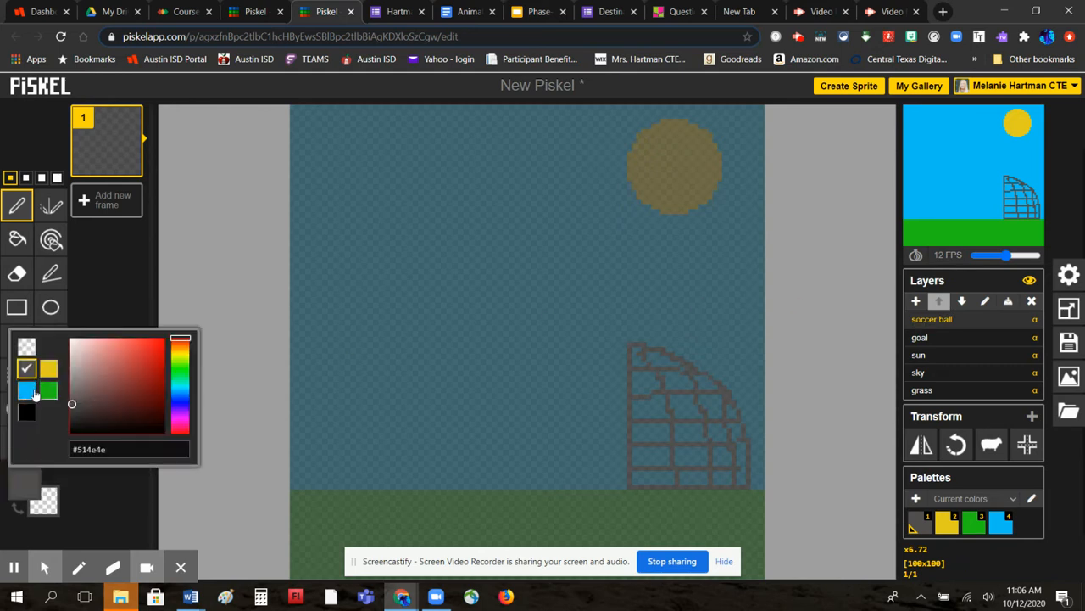
click(71, 342)
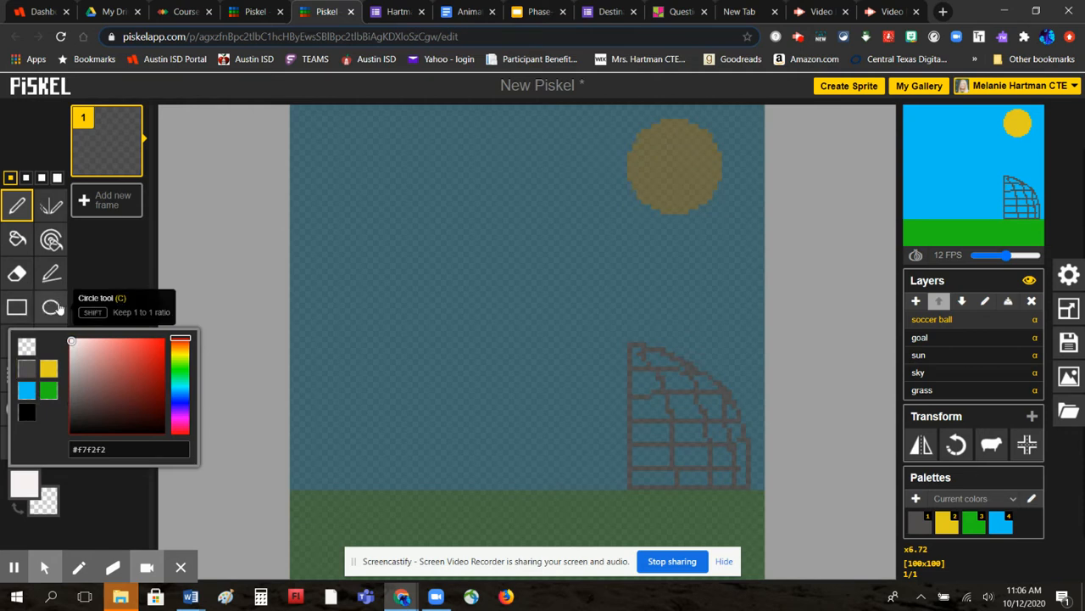
click(52, 308)
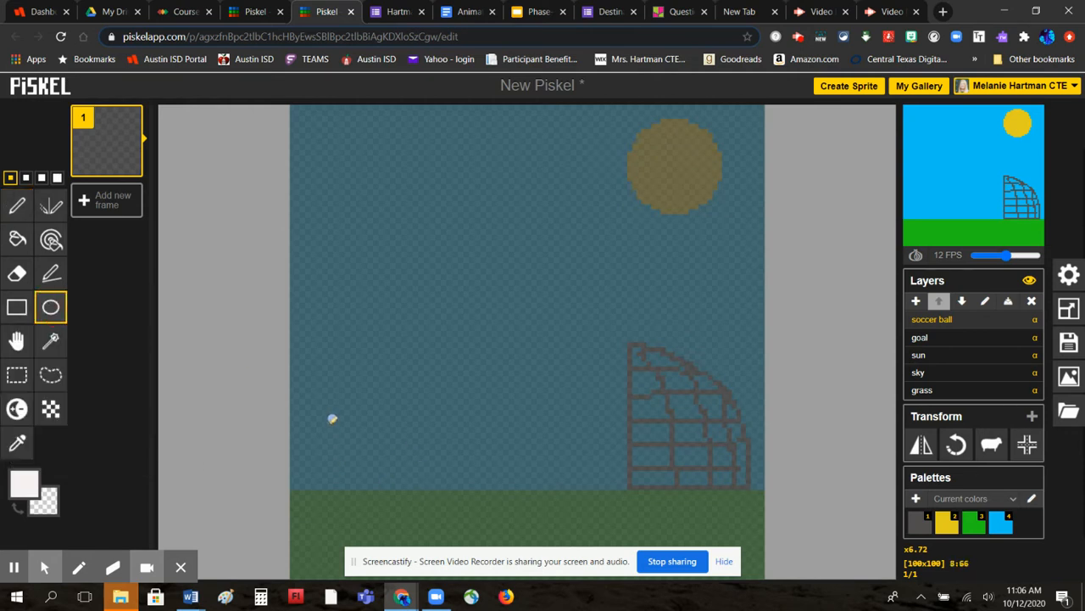
mouse_move(333, 418)
mouse_down()
mouse_move(356, 456)
mouse_move(395, 483)
mouse_move(390, 475)
mouse_up()
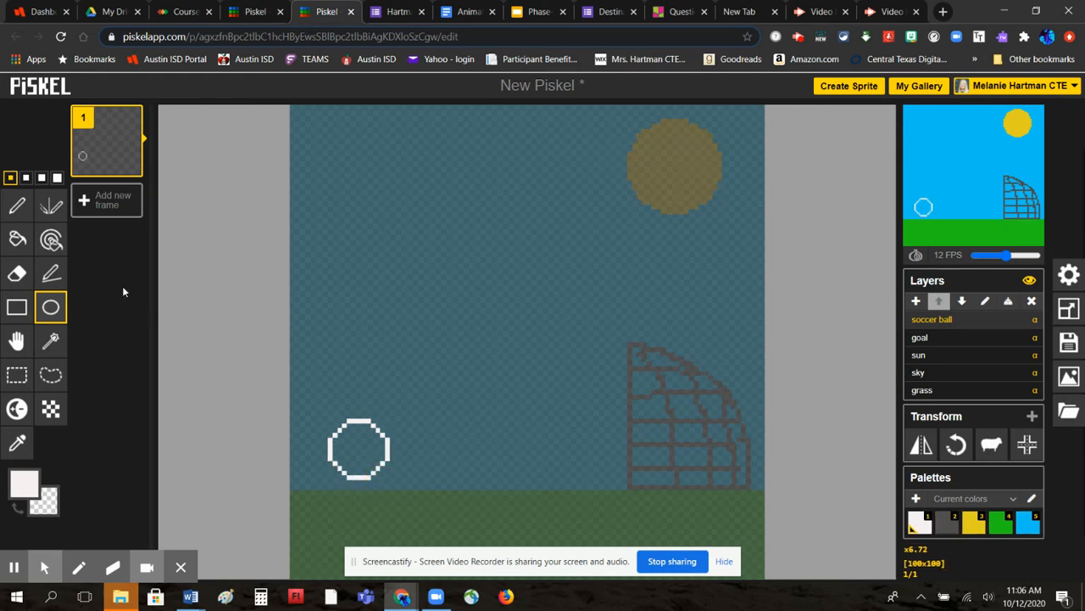
click(18, 239)
click(359, 449)
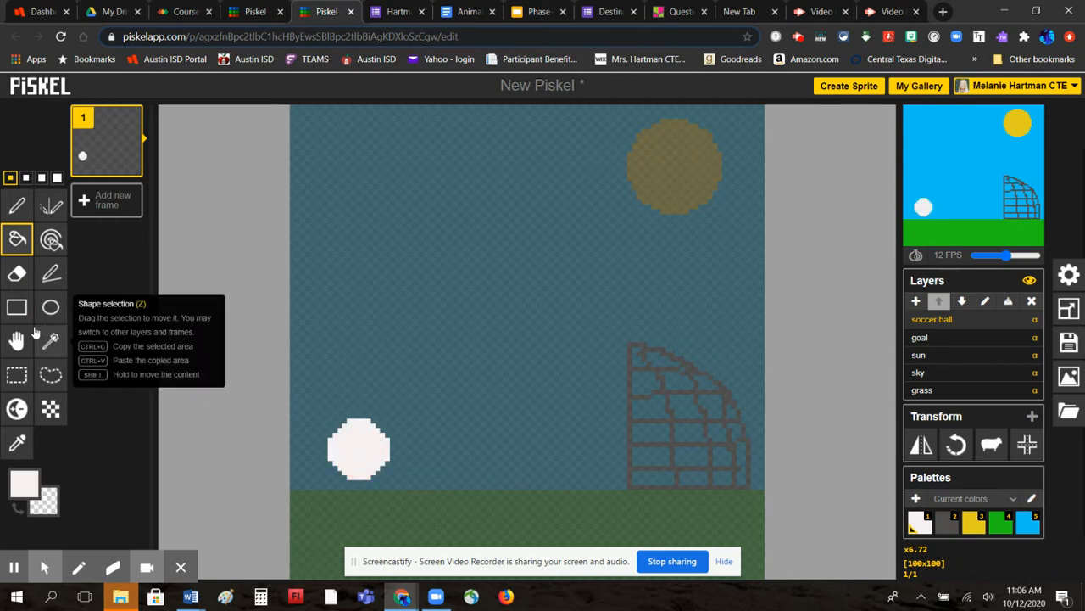
- Set the primary colour to black and draw freehand soccer-ball patches on the white ball with the Pen tool
click(38, 480)
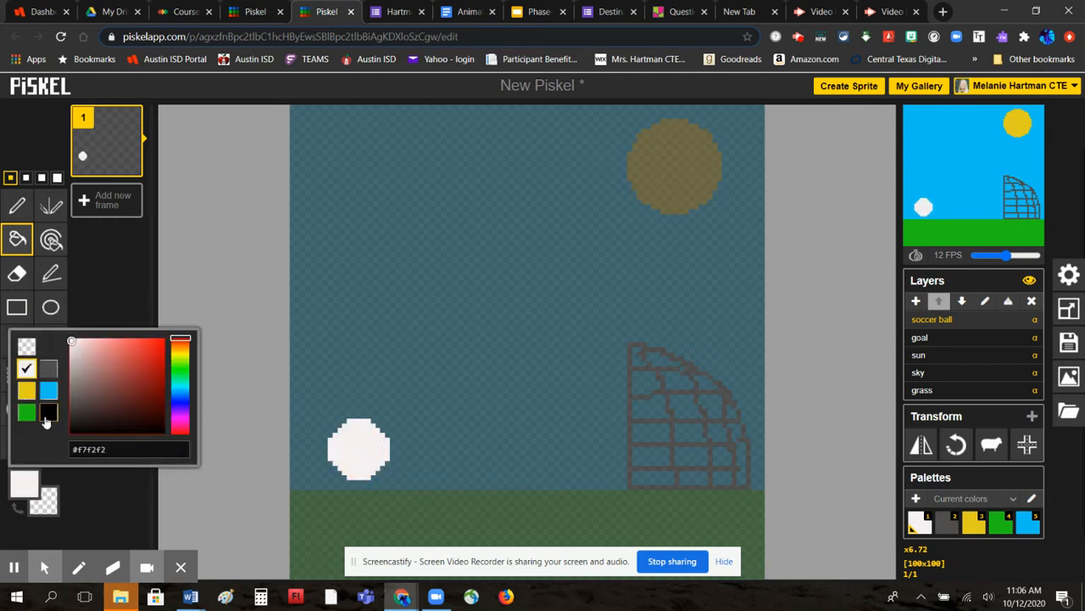
click(48, 412)
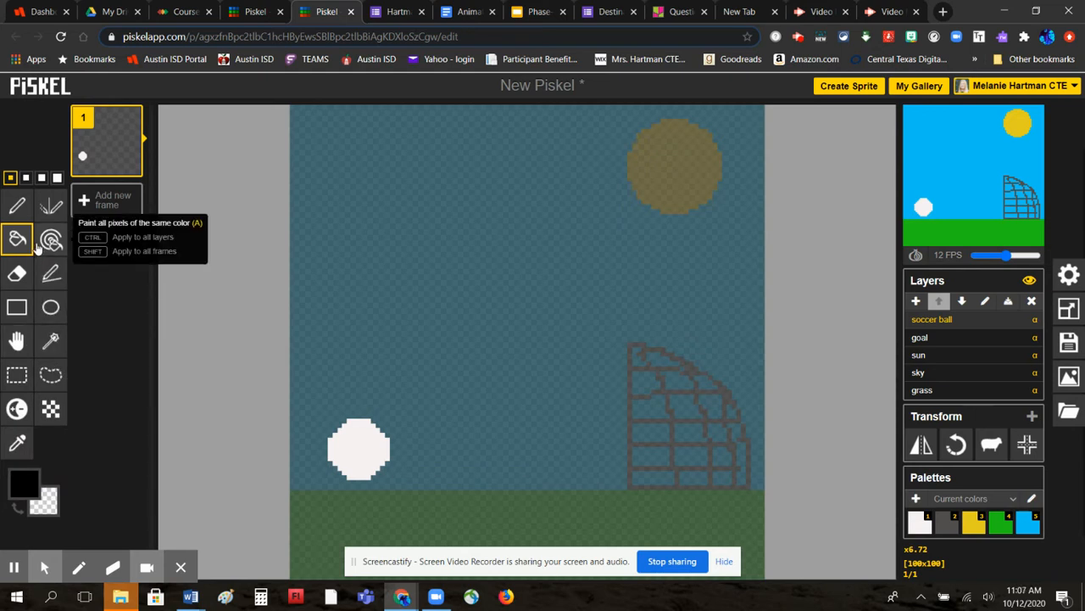
click(17, 206)
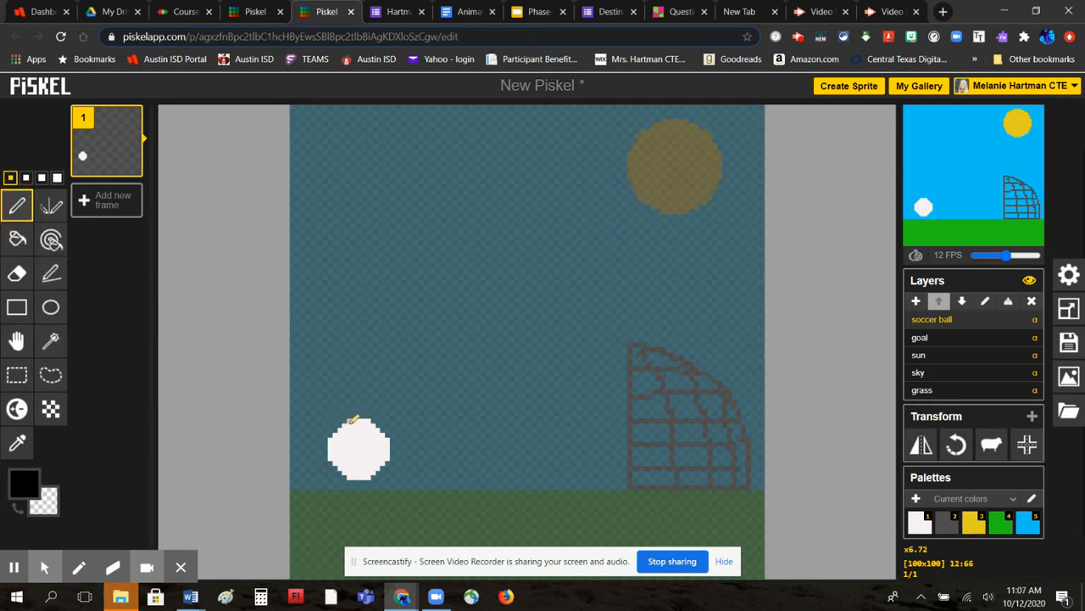
mouse_move(350, 422)
mouse_down()
mouse_move(357, 439)
mouse_move(389, 447)
mouse_move(359, 450)
mouse_move(379, 463)
mouse_up()
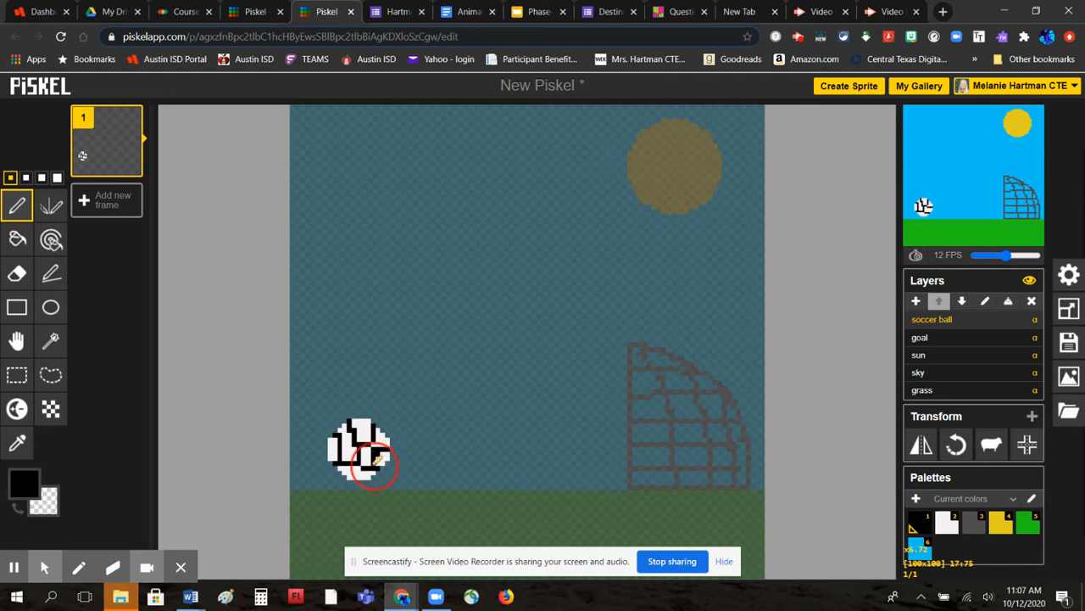
mouse_move(363, 461)
mouse_down()
mouse_move(371, 446)
mouse_move(368, 458)
mouse_move(337, 437)
mouse_move(348, 466)
mouse_up()
mouse_move(356, 426)
mouse_down()
mouse_move(381, 455)
mouse_move(359, 475)
mouse_up()
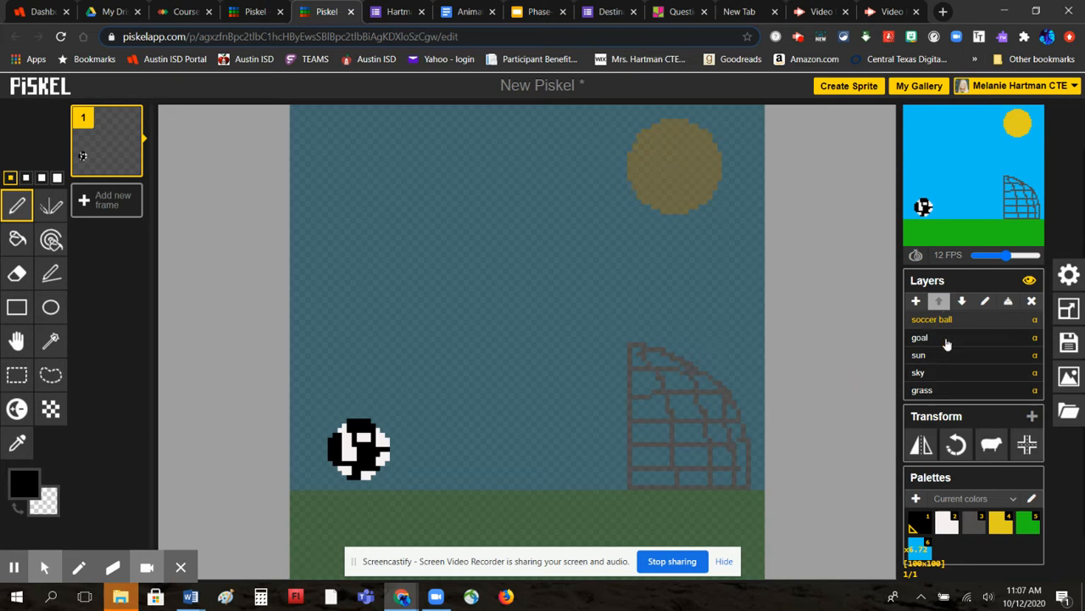
- Title the sprite Bouncing Ball and save it to the online gallery
mouse_move(924, 212)
click(1070, 343)
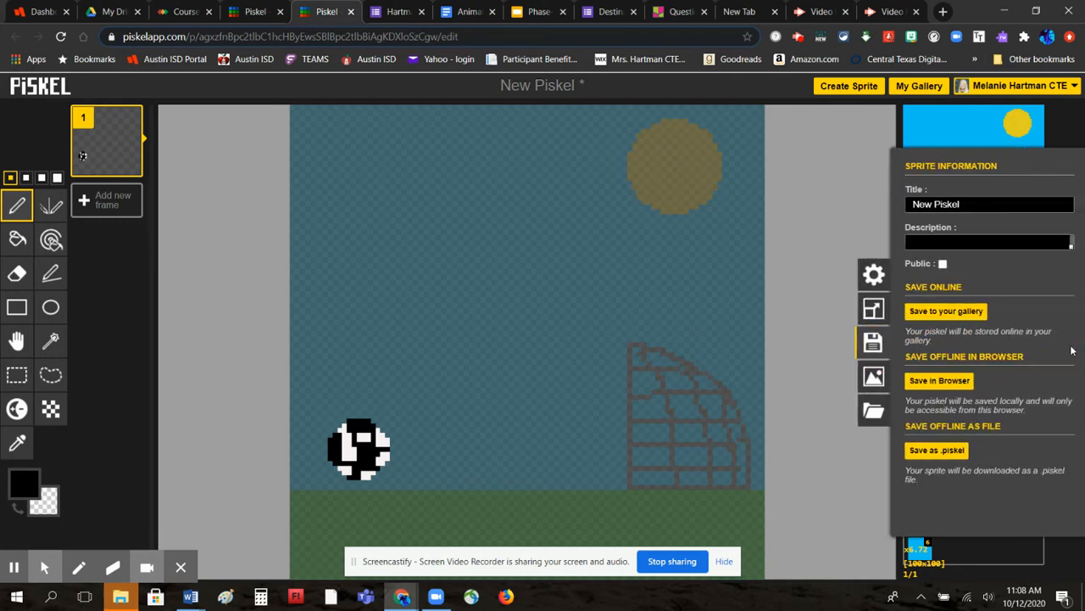
click(978, 201)
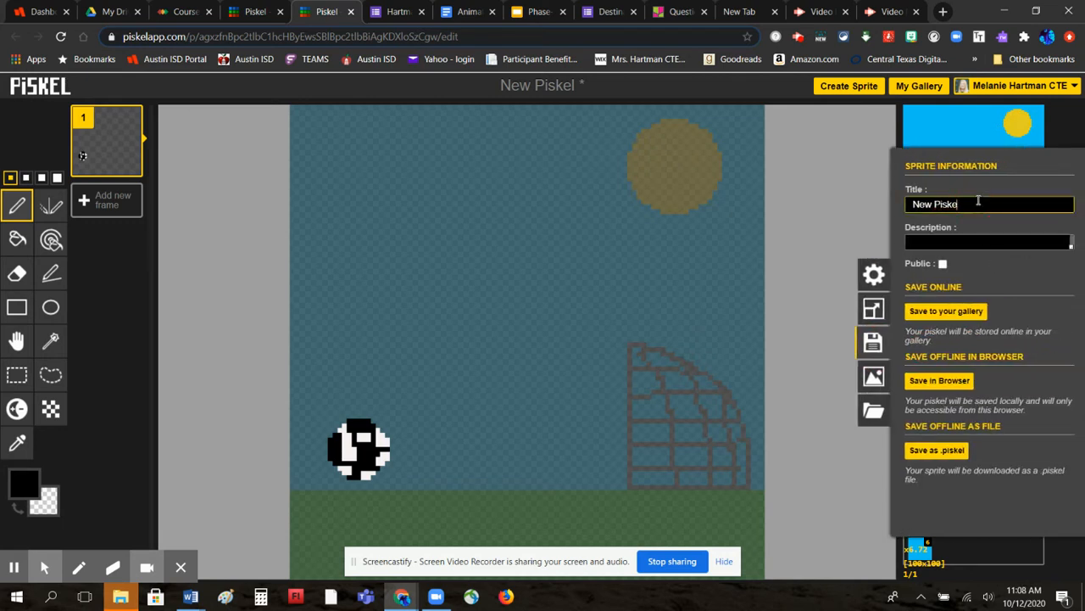
key(BackSpace)
key(BackSpace)
key(BackSpace)
key(BackSpace)
key(BackSpace)
key(BackSpace)
key(BackSpace)
click(936, 316)
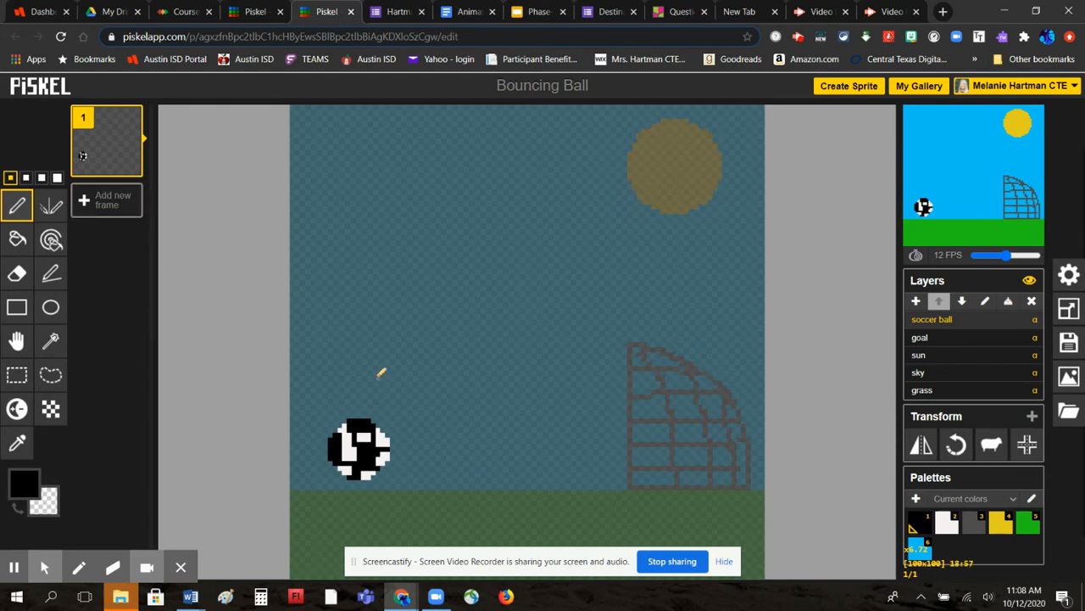
- Duplicate frame 1 and move the ball in the new frame 2 about 3 px toward the goal
mouse_move(123, 148)
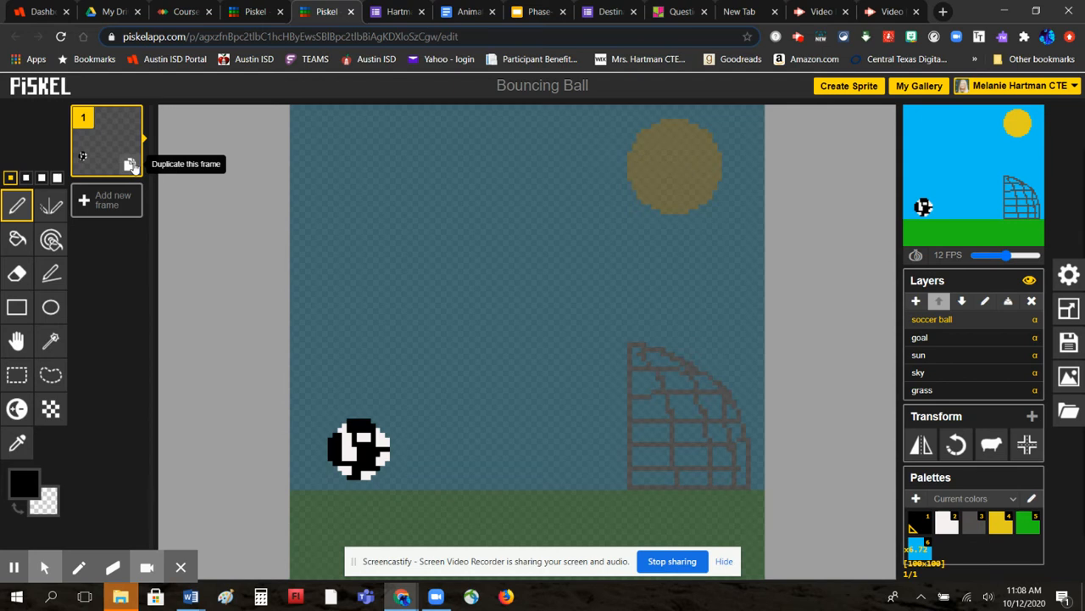
click(130, 165)
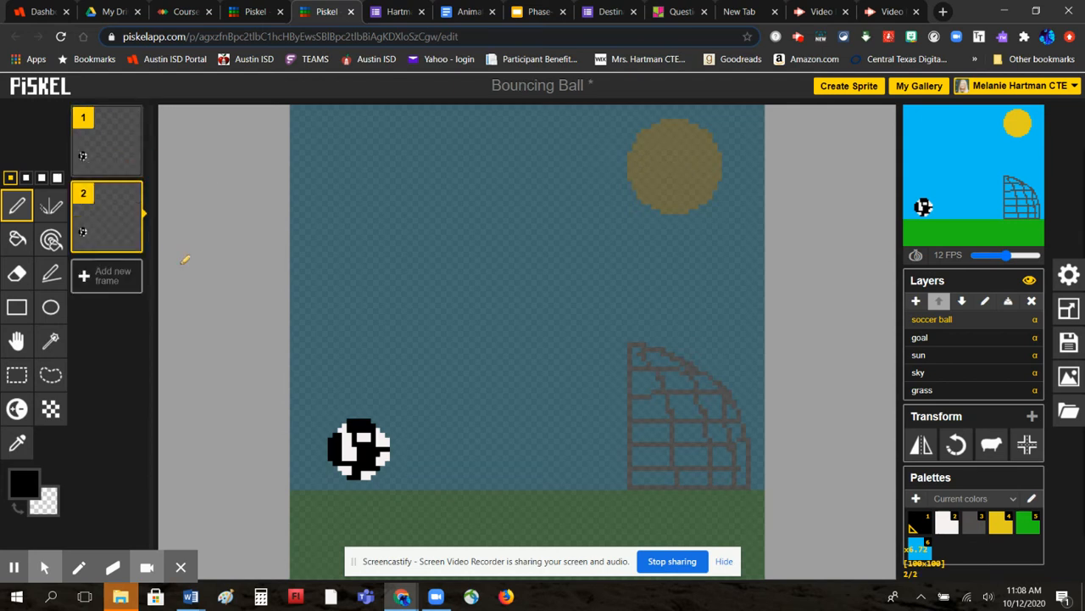
click(16, 339)
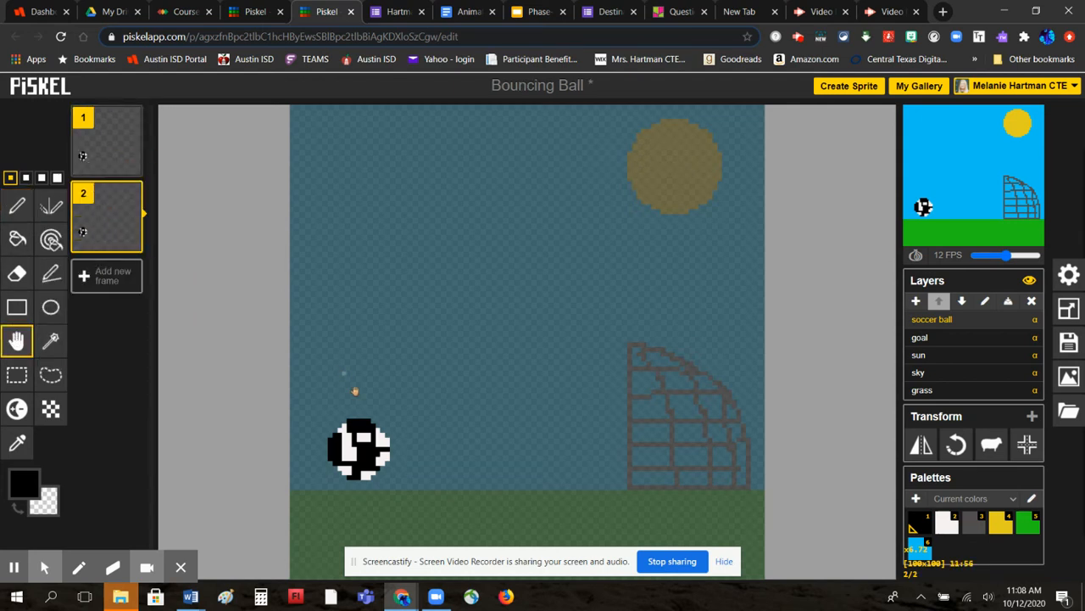
click(369, 442)
drag(368, 443, 412, 454)
- Create frames 3 to 6 by duplicating the latest frame each time and shifting the ball about 3 px toward the goal in each copy
click(130, 240)
click(131, 315)
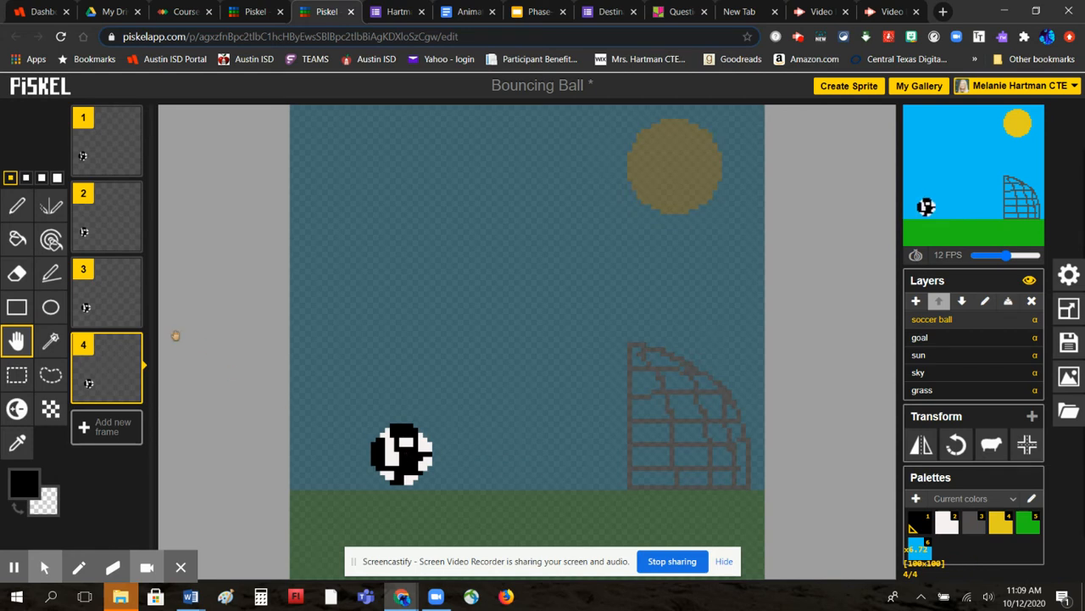
click(132, 391)
drag(415, 462, 422, 456)
click(131, 468)
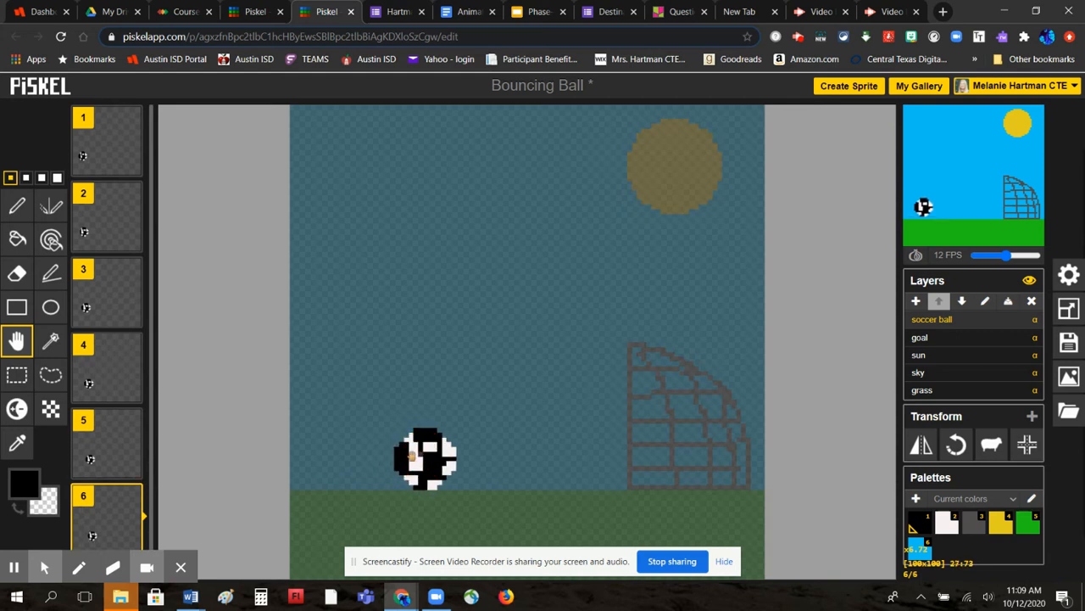
- Duplicate frame 6 and move the ball in the new frame 7 about 6 px toward the goal
scroll(153, 484, down, 2)
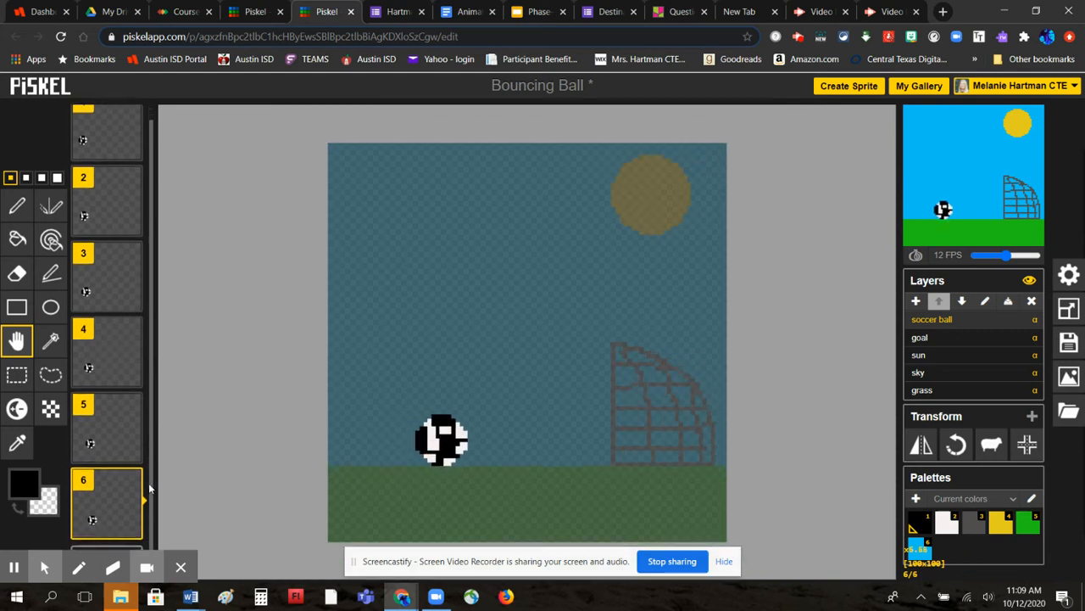
click(132, 527)
drag(454, 454, 471, 453)
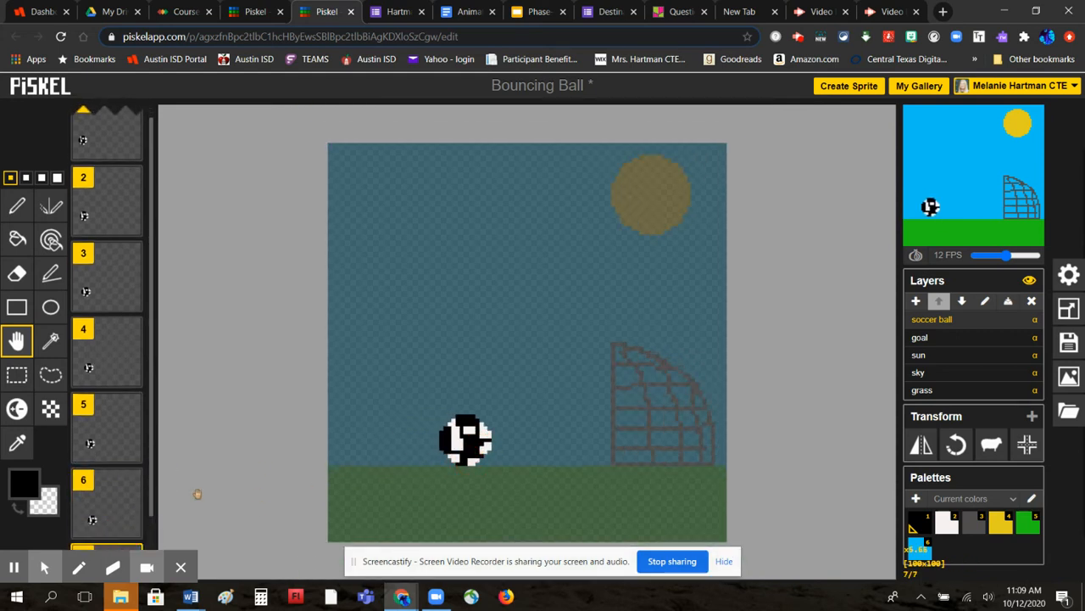
- Duplicate frame 7 and move the ball in the new frame 8 about 3 px toward the goal
scroll(195, 494, down, 1)
drag(151, 487, 151, 546)
scroll(151, 526, down, 1)
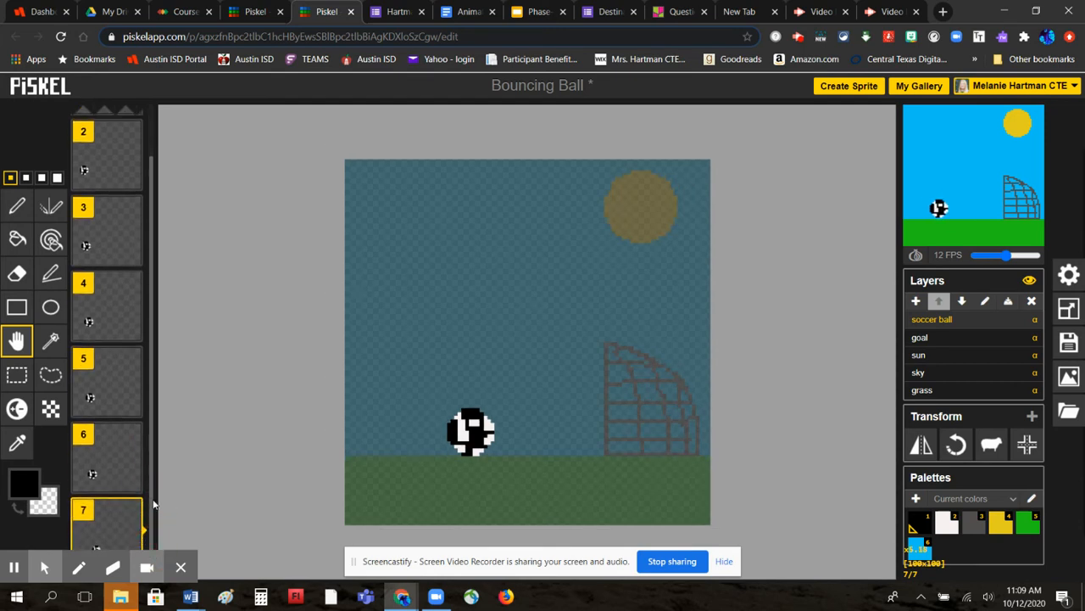
click(132, 528)
drag(466, 441, 476, 441)
- Duplicate frame 8 and move the ball in the new frame 9 about 6 px toward the goal
drag(151, 507, 151, 544)
scroll(128, 532, down, 1)
click(128, 528)
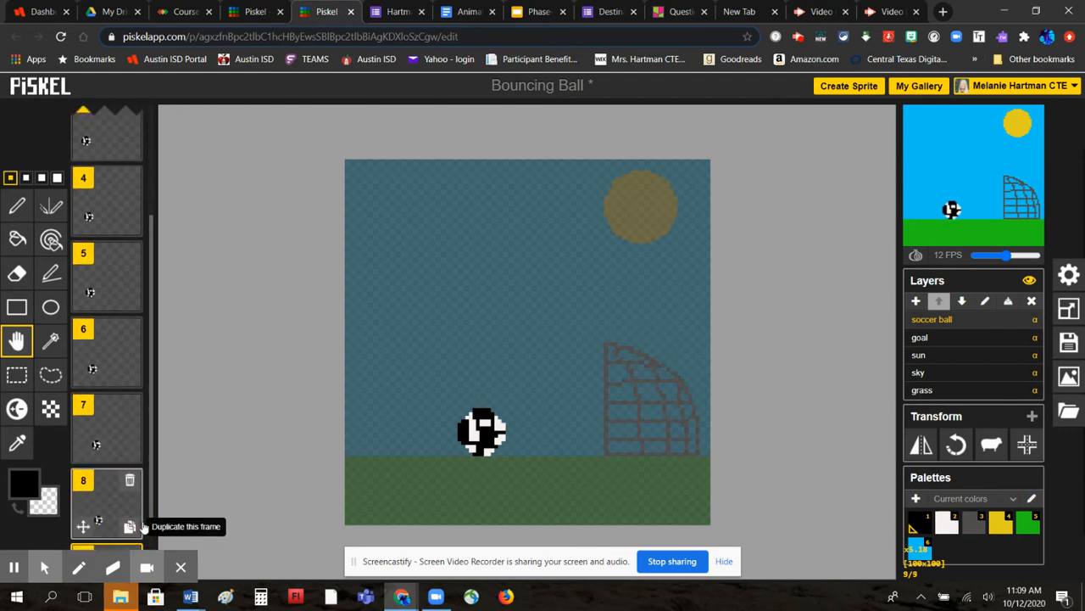
drag(485, 431, 509, 433)
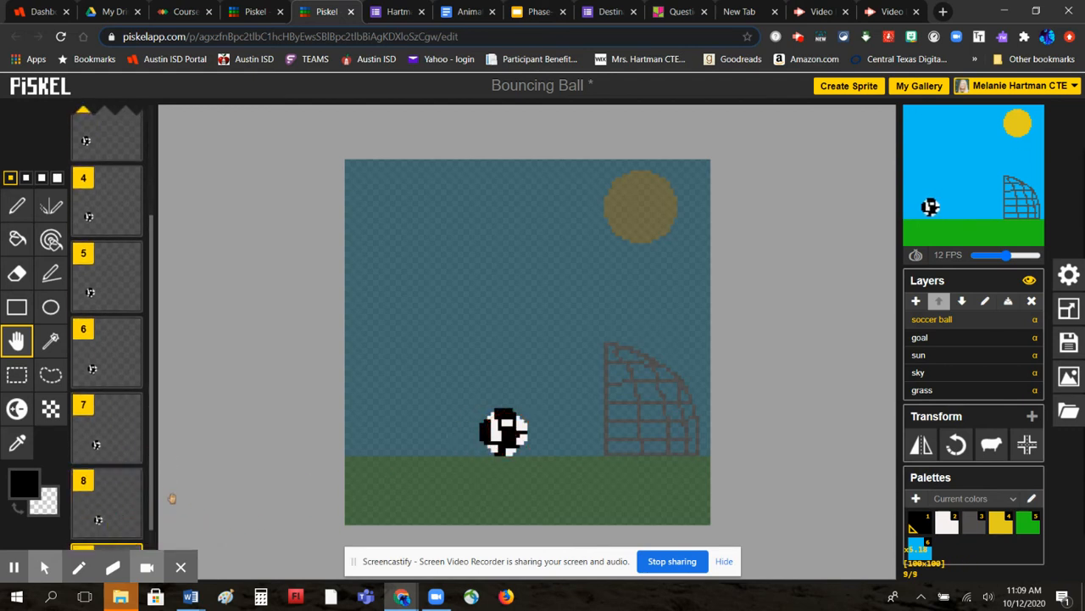
- Duplicate frame 9 and move the ball in the new frame 10 about 9 px toward the goal
drag(150, 489, 151, 532)
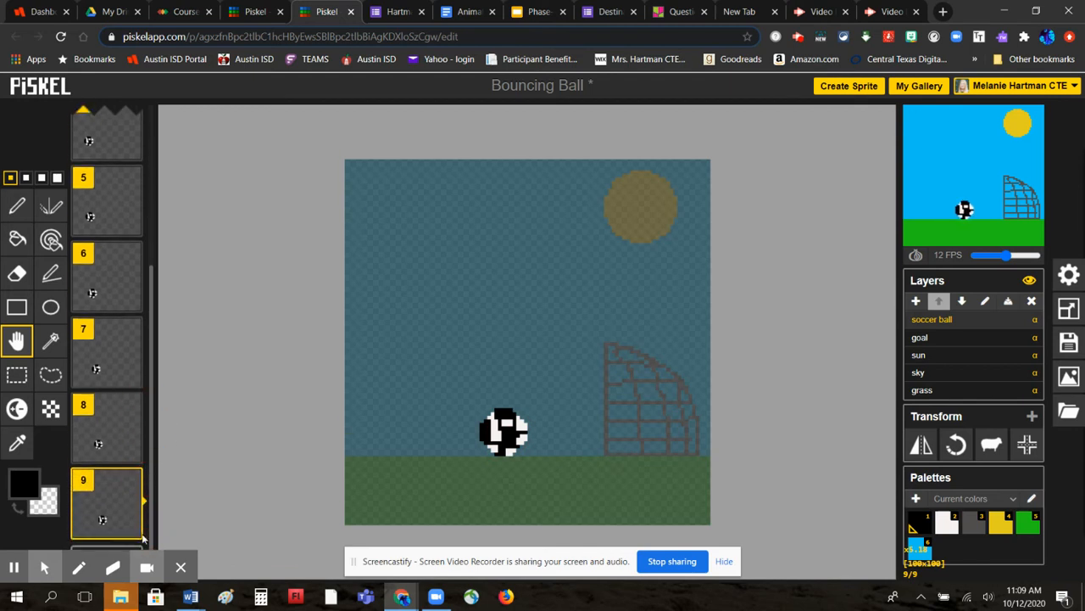
click(131, 524)
drag(472, 431, 505, 431)
drag(150, 514, 155, 526)
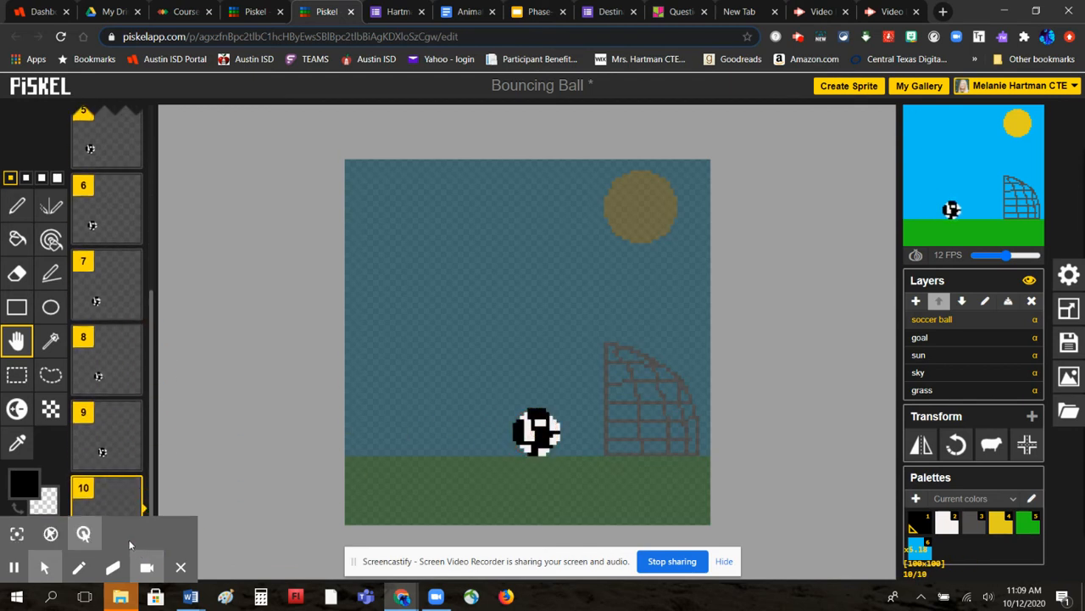
- Duplicate frames 10 and 11 in turn, moving the ball toward the goal about 9 px in new frame 11 and 3 px in frame 12
click(181, 563)
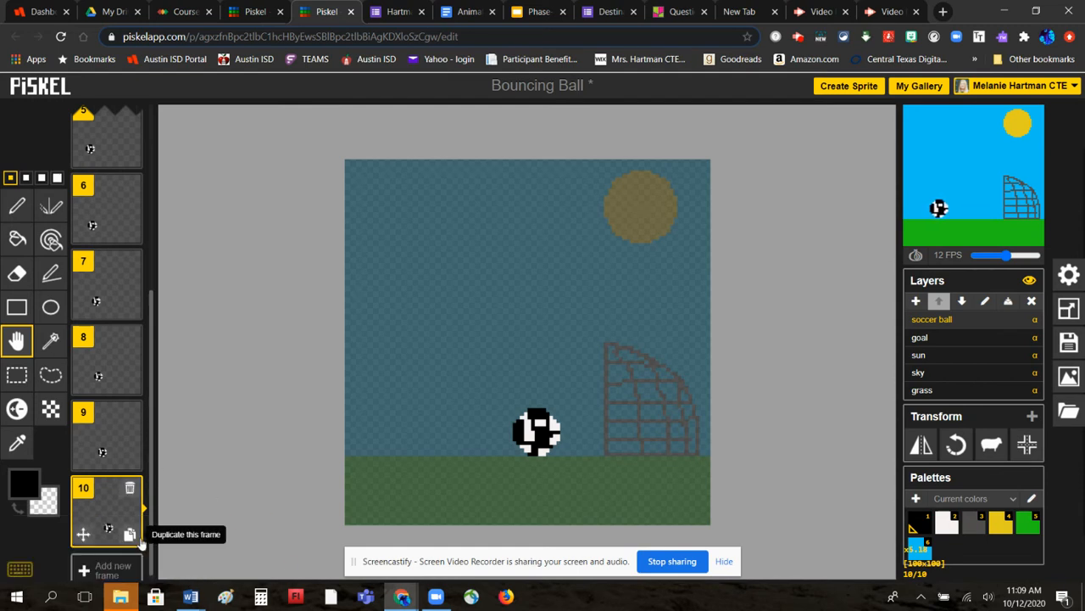
click(128, 532)
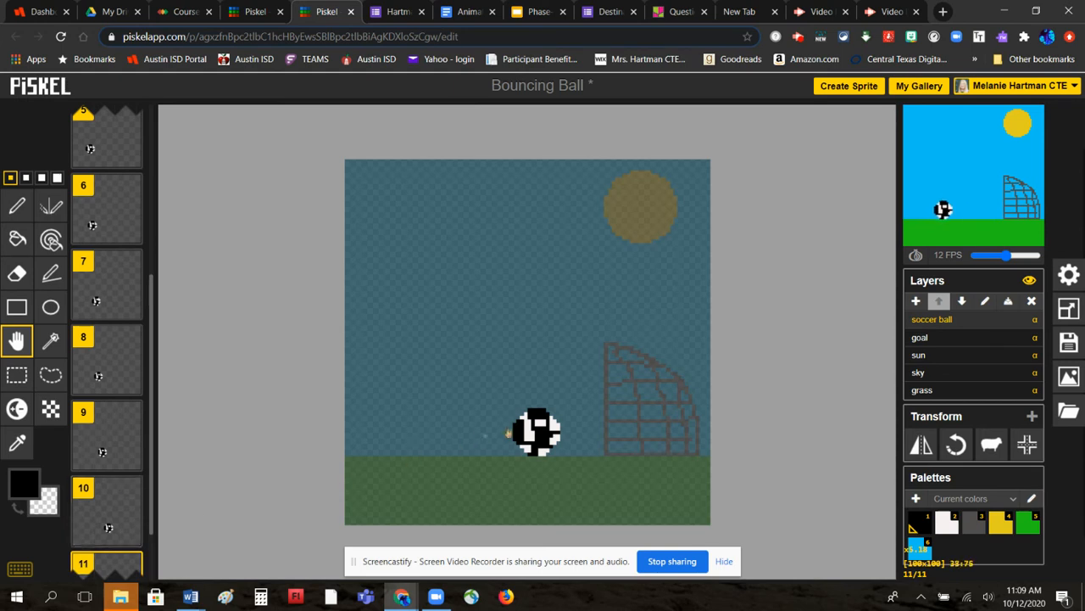
drag(525, 434, 545, 433)
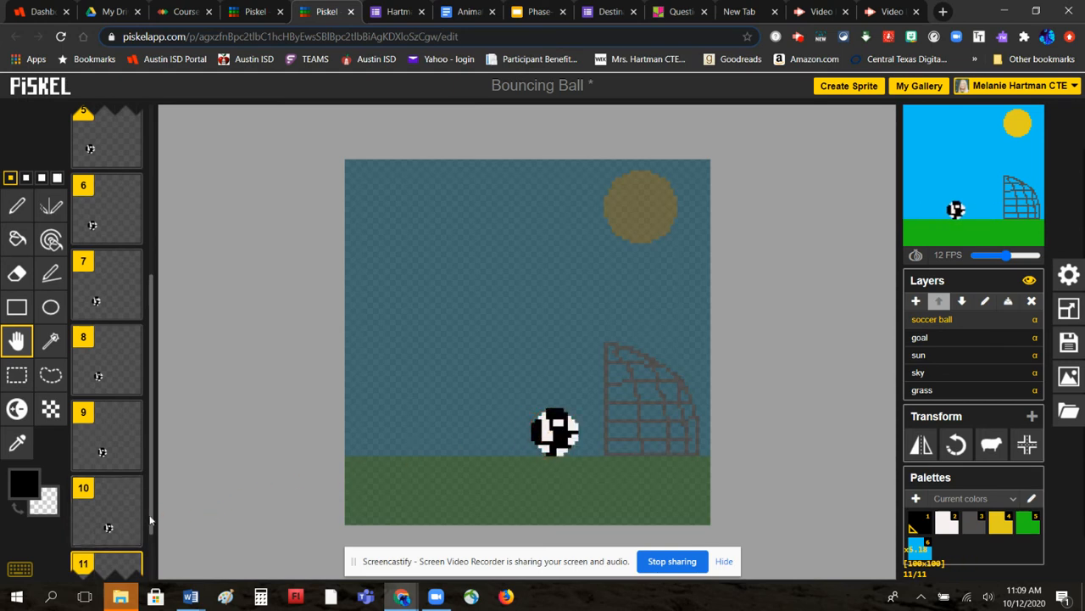
drag(153, 519, 154, 564)
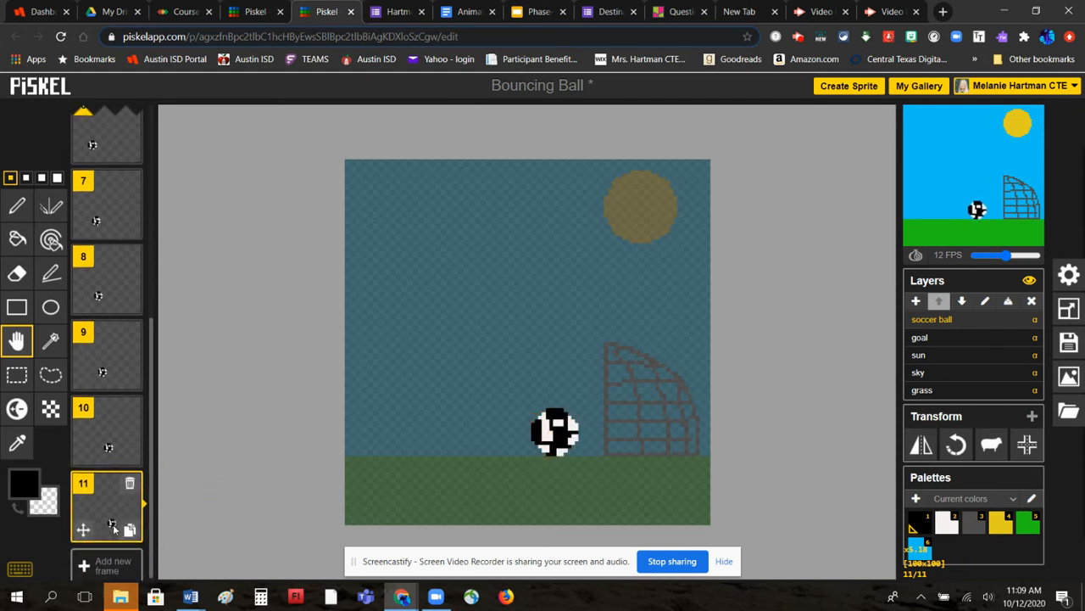
drag(529, 437, 544, 437)
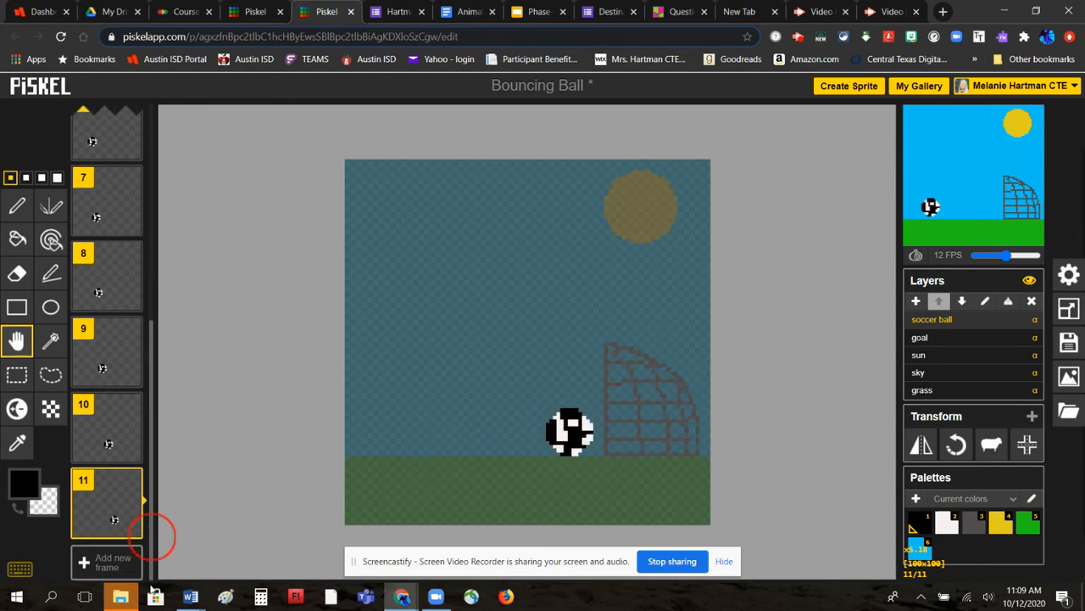
click(128, 527)
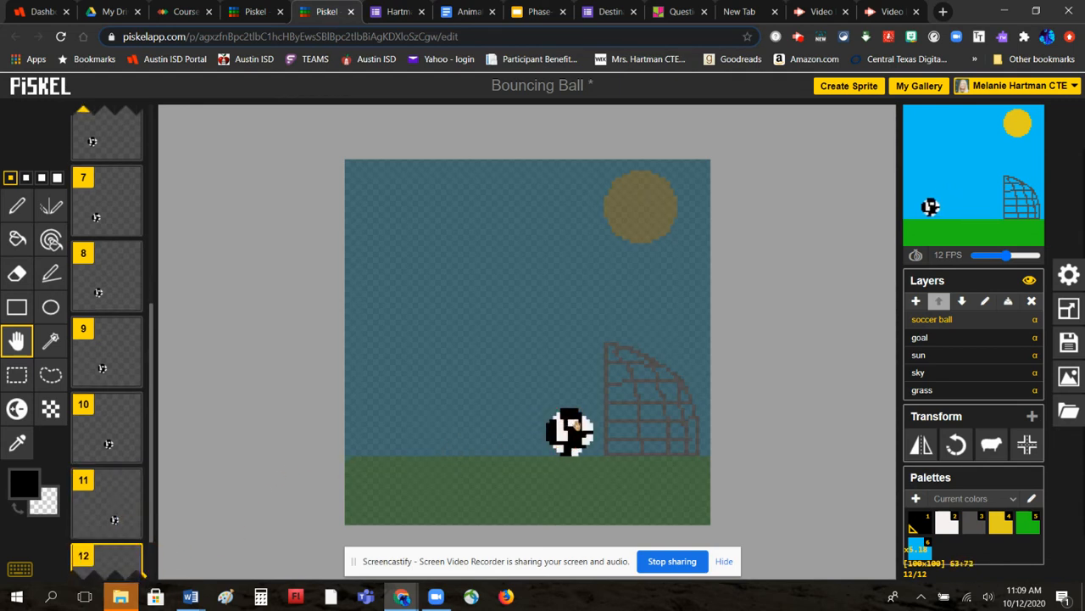
drag(572, 427, 586, 425)
- Add frames 13 and 14 as successive duplicates, bouncing the ball about 4 to 5 px away from the goal and 4 px up in each
click(152, 524)
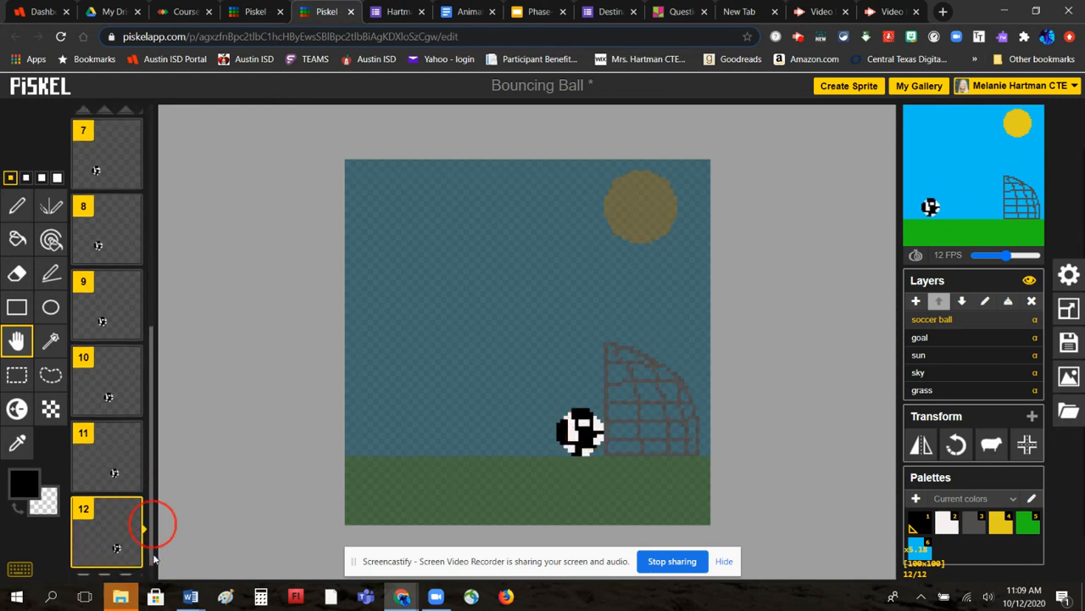
click(129, 531)
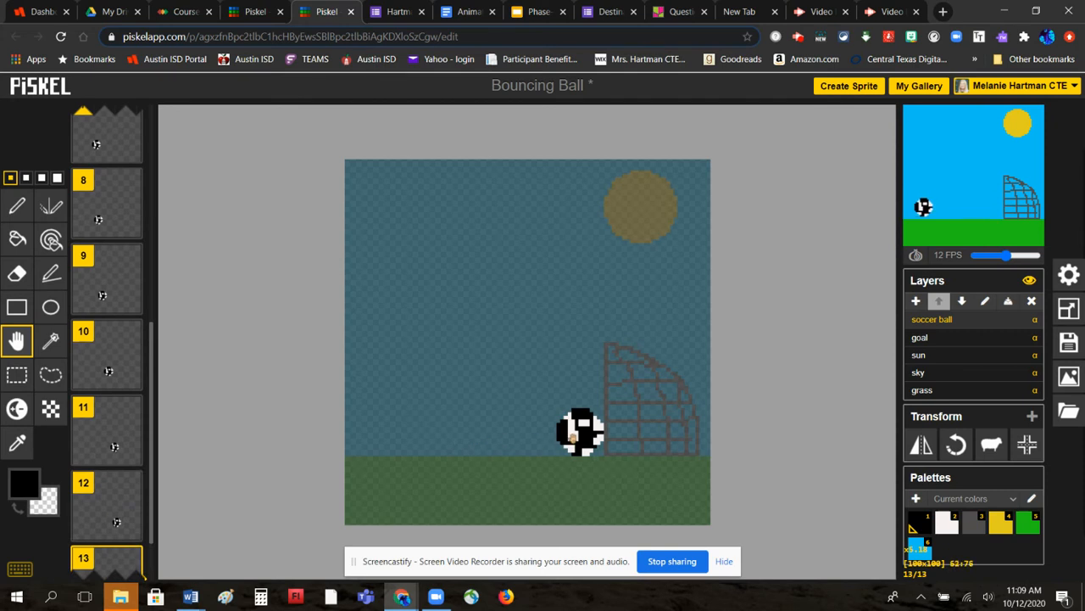
drag(569, 436, 556, 421)
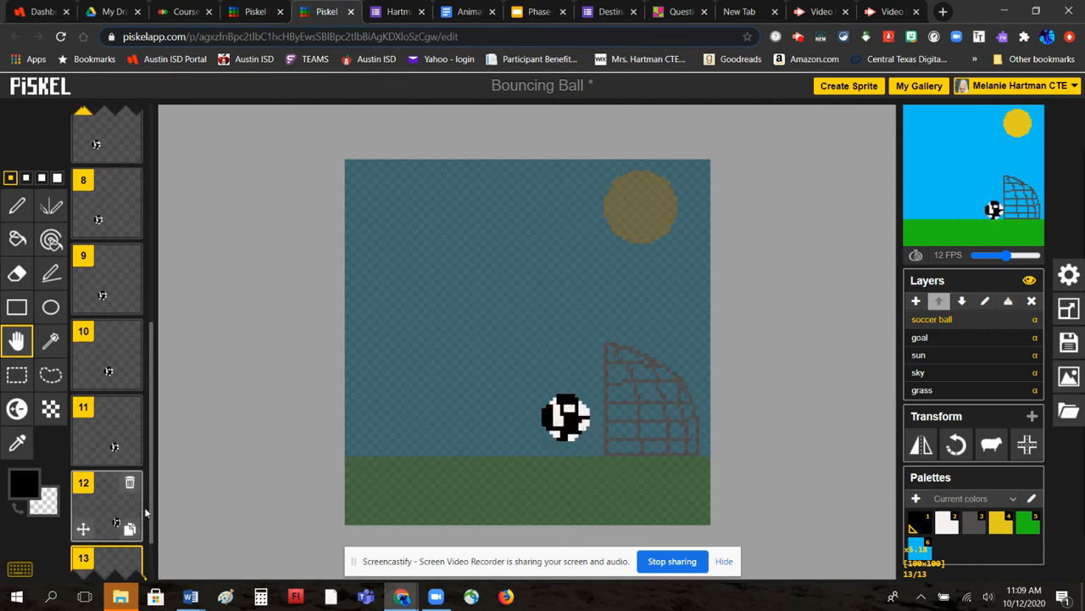
click(131, 531)
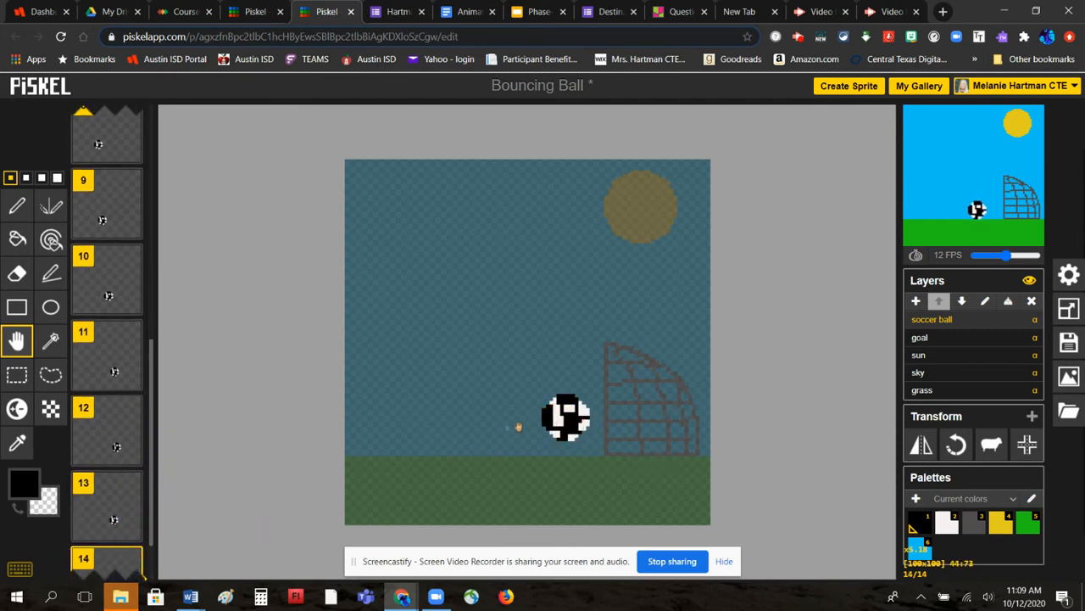
drag(559, 419, 543, 404)
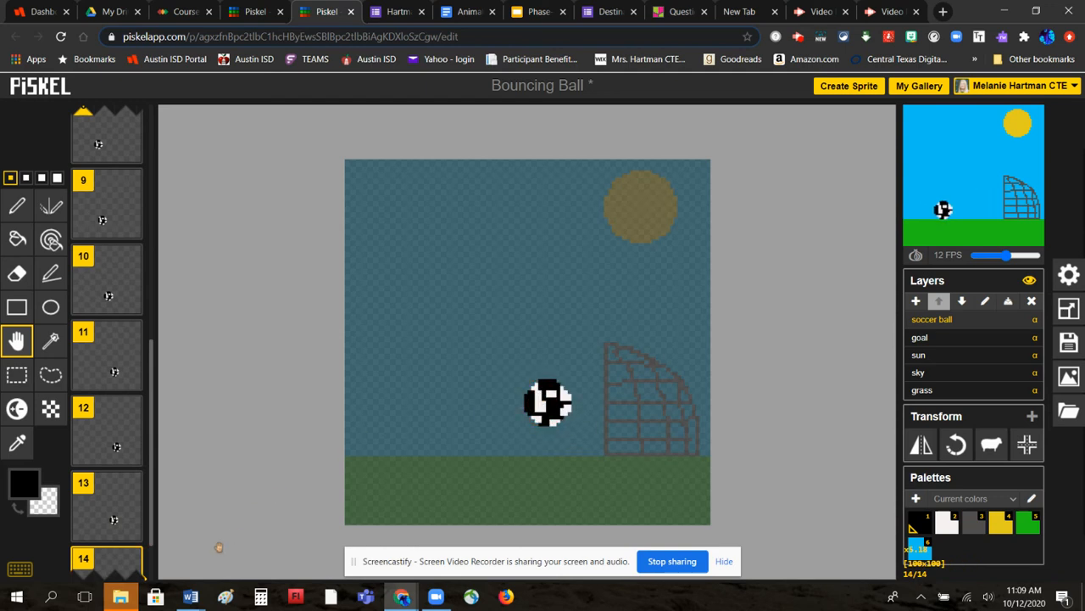
- Add duplicate frames 15 and 16, moving the ball about 4 px away from the goal in each, 2 px up in 15 and 2 px down in 16
scroll(152, 521, down, 1)
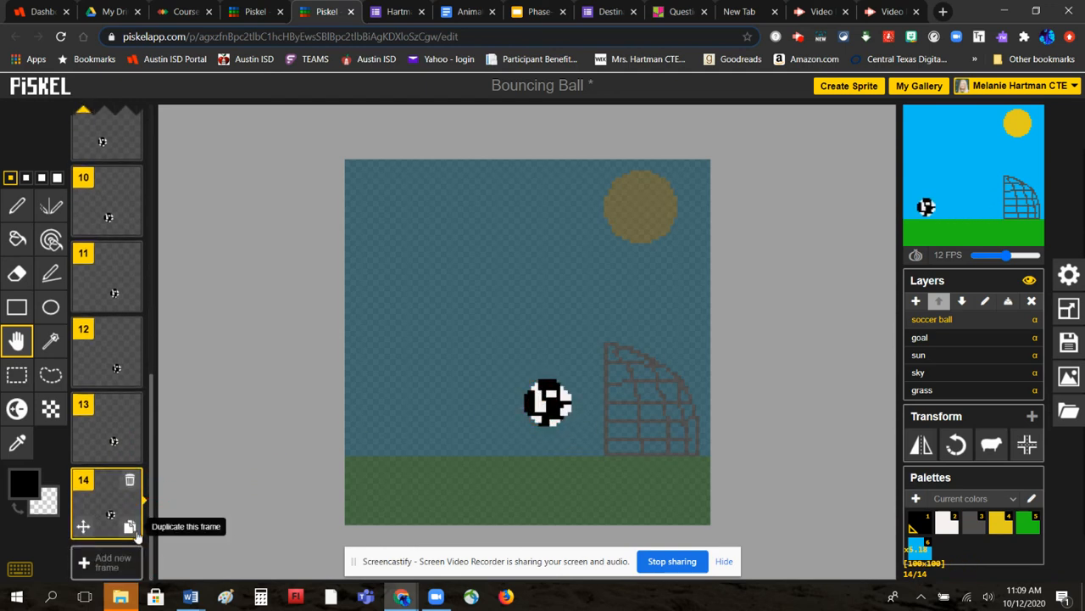
click(131, 530)
drag(549, 404, 534, 397)
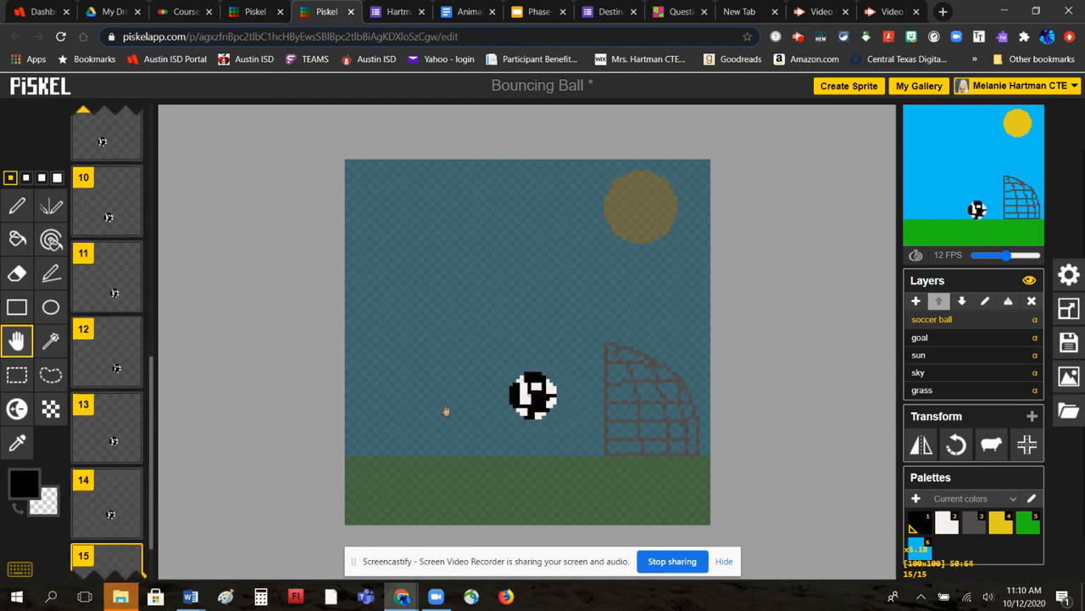
scroll(158, 515, down, 1)
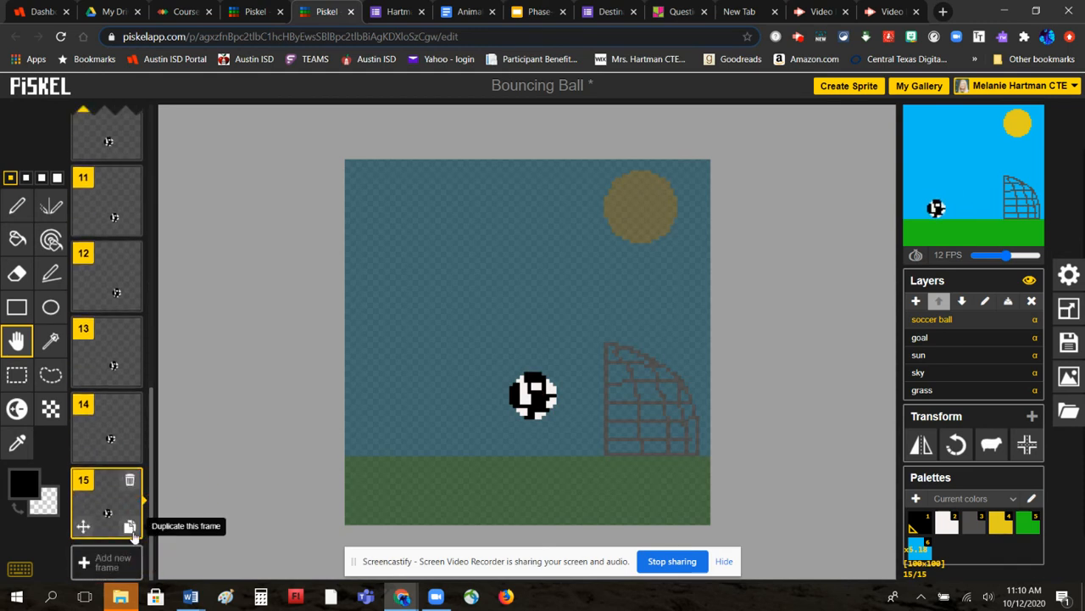
click(131, 530)
drag(519, 395, 504, 402)
- Add duplicate frames 17 and 18, moving the ball about 7 px away from the goal in each, 5 px down in 17 and 3 px down in 18
drag(152, 524, 155, 552)
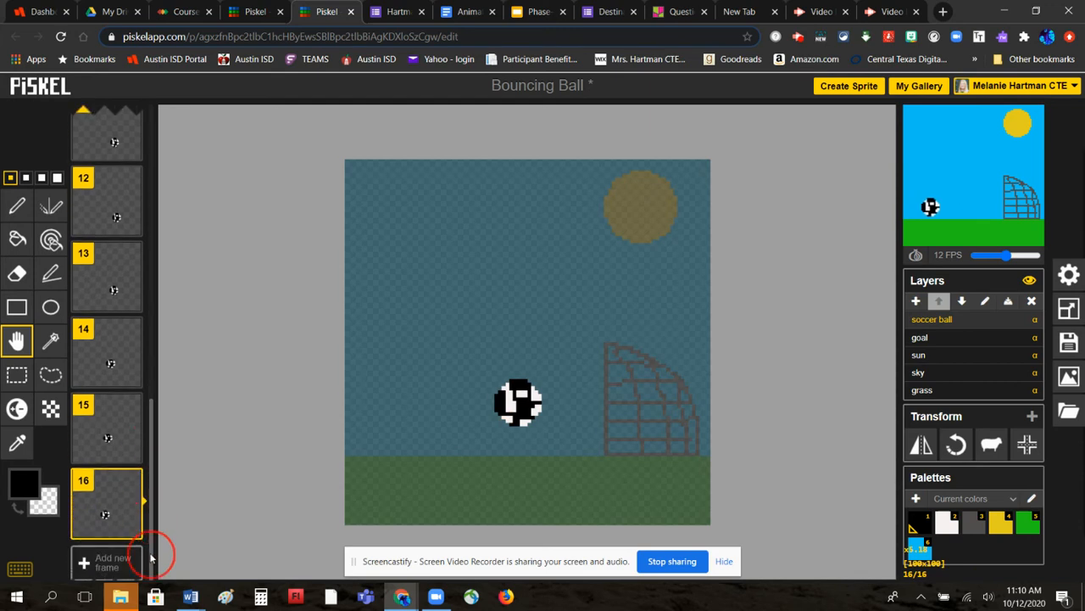
click(132, 531)
drag(513, 404, 492, 421)
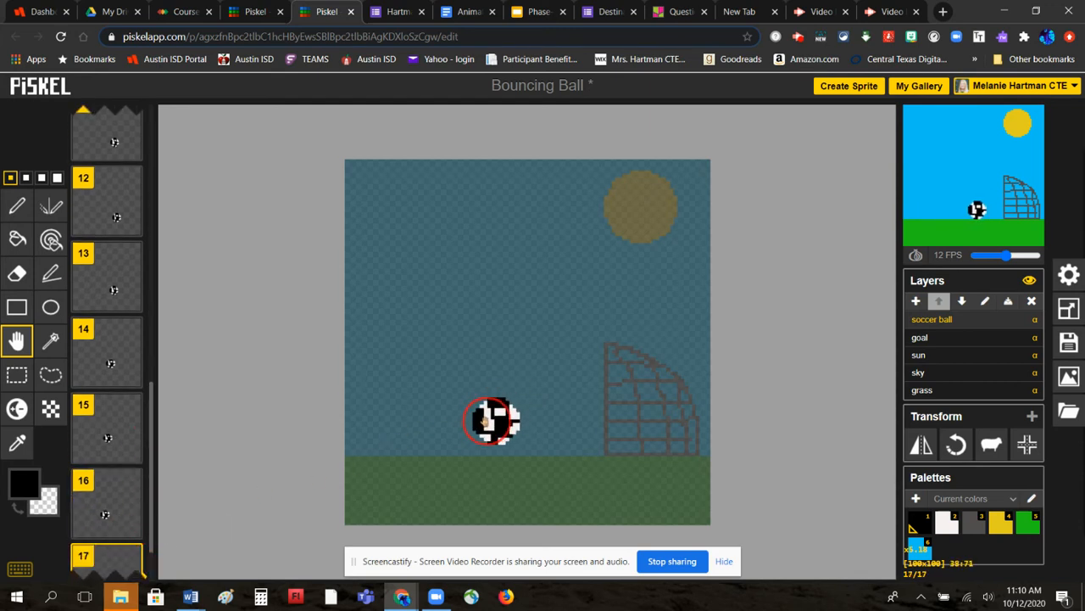
scroll(151, 543, down, 1)
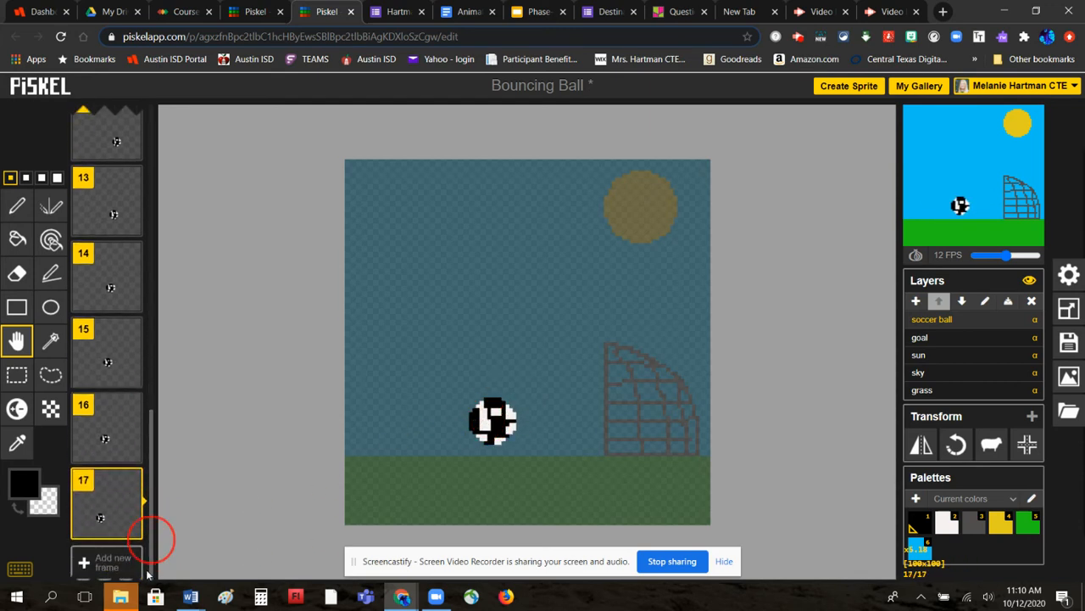
click(140, 534)
drag(489, 412, 463, 424)
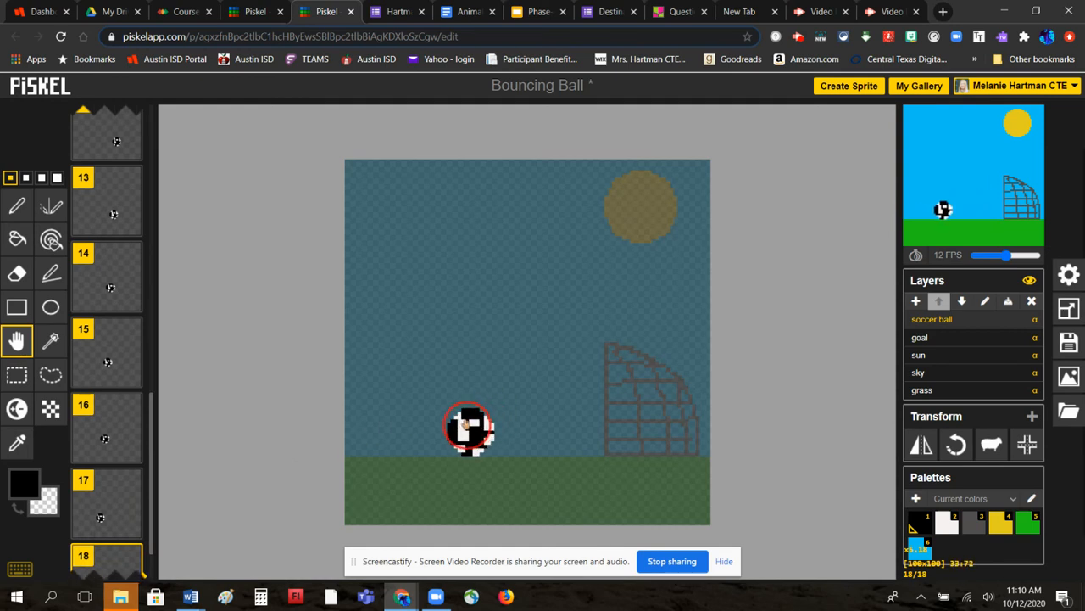
- Add duplicate frames 19 and 20, rolling the ball about 7 px away from the goal in each and 1 px down in frame 19
scroll(150, 543, down, 1)
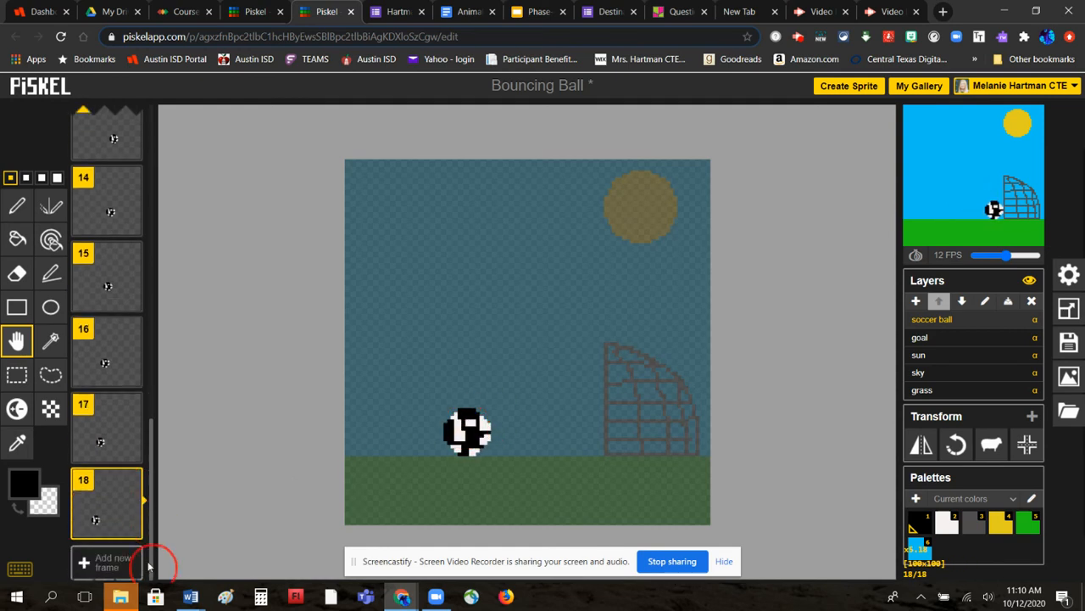
click(133, 525)
drag(464, 427, 437, 432)
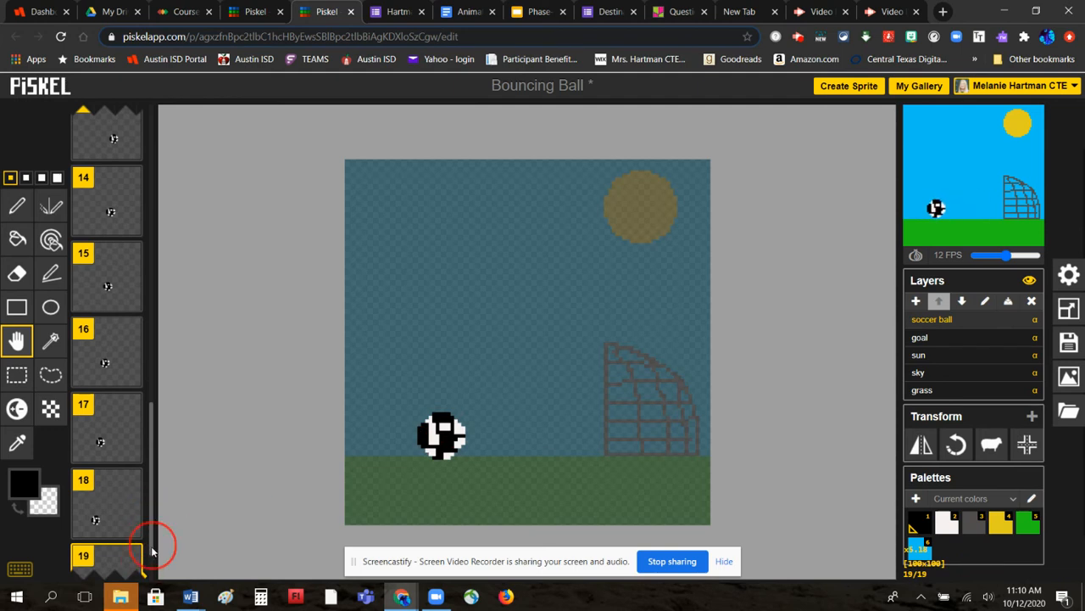
scroll(144, 555, down, 1)
click(136, 527)
drag(430, 441, 404, 447)
- Duplicate frame 20 and move the ball in new frame 21 about 7 px away from the goal, keeping it at the same height
scroll(152, 526, down, 1)
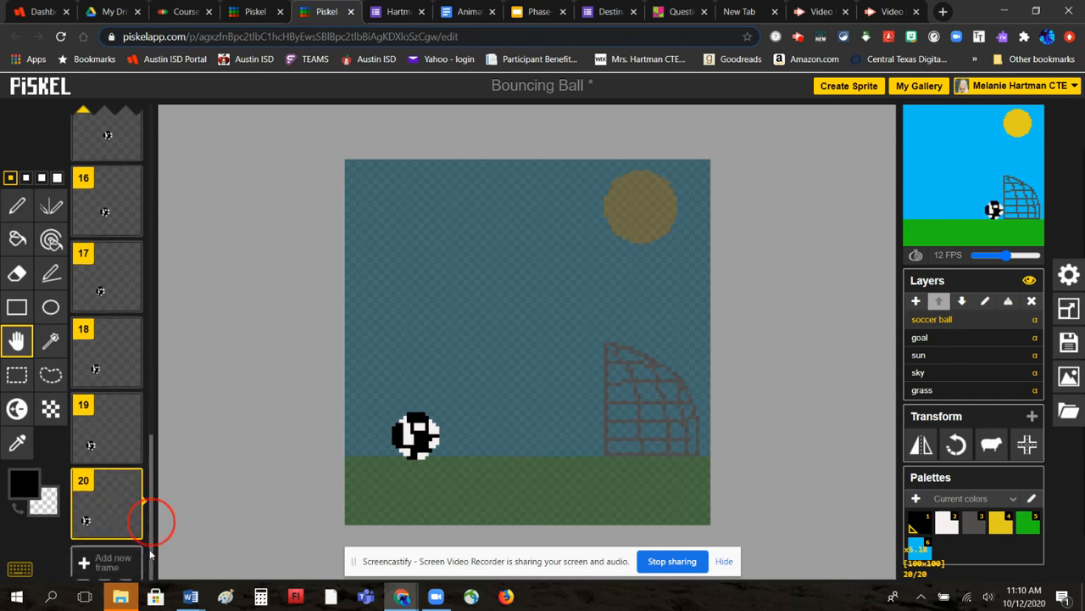
click(134, 532)
drag(393, 442, 368, 442)
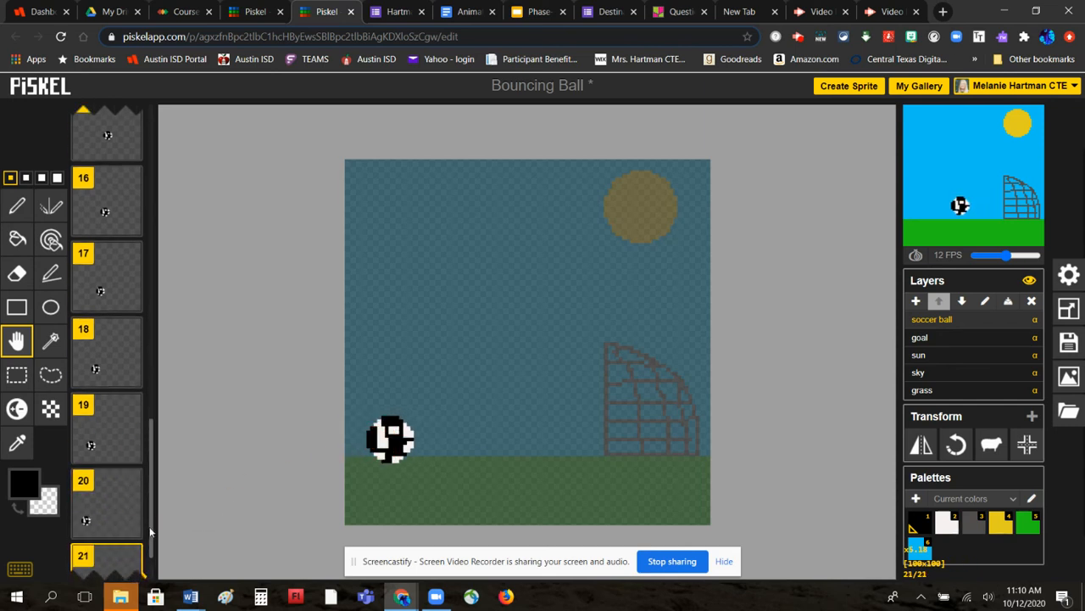
drag(152, 530, 153, 550)
drag(389, 438, 388, 434)
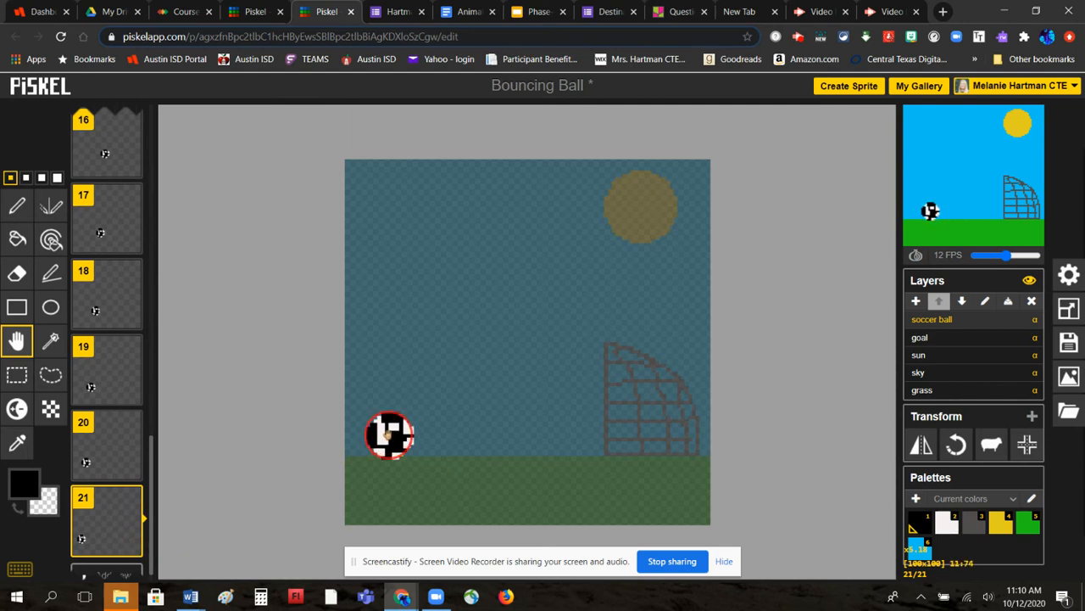
- Duplicate frame 21 and move the ball in new frame 22 about 6 px away from the goal, to the canvas edge
click(154, 553)
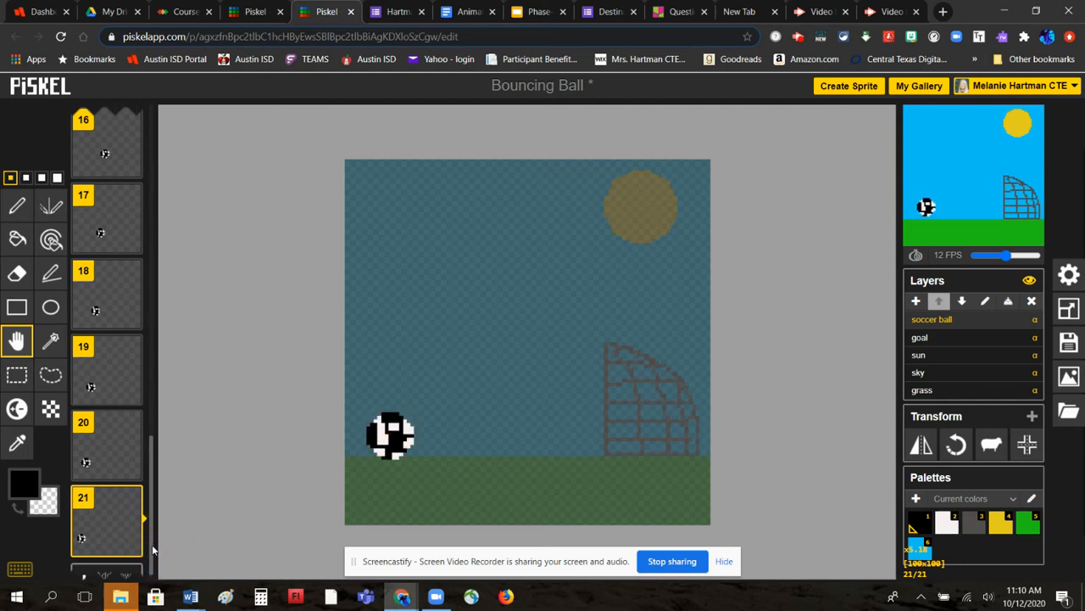
drag(152, 547, 153, 552)
click(130, 526)
drag(386, 440, 364, 439)
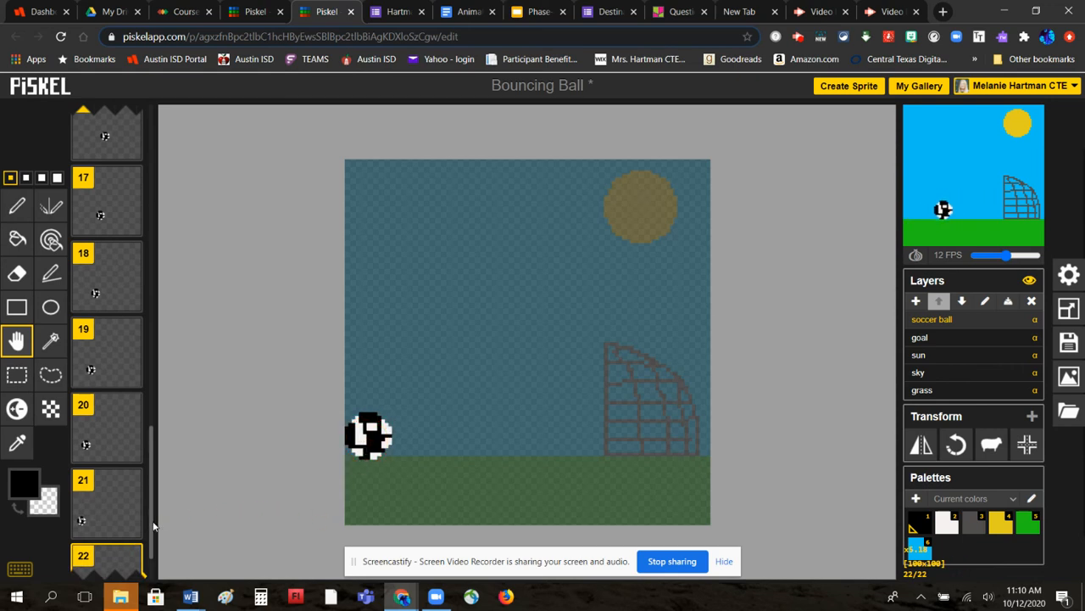
- Add frames 23 and 24 as successive duplicates, moving the ball about 9 px back toward the goal and 5 px up in each
drag(154, 525, 154, 554)
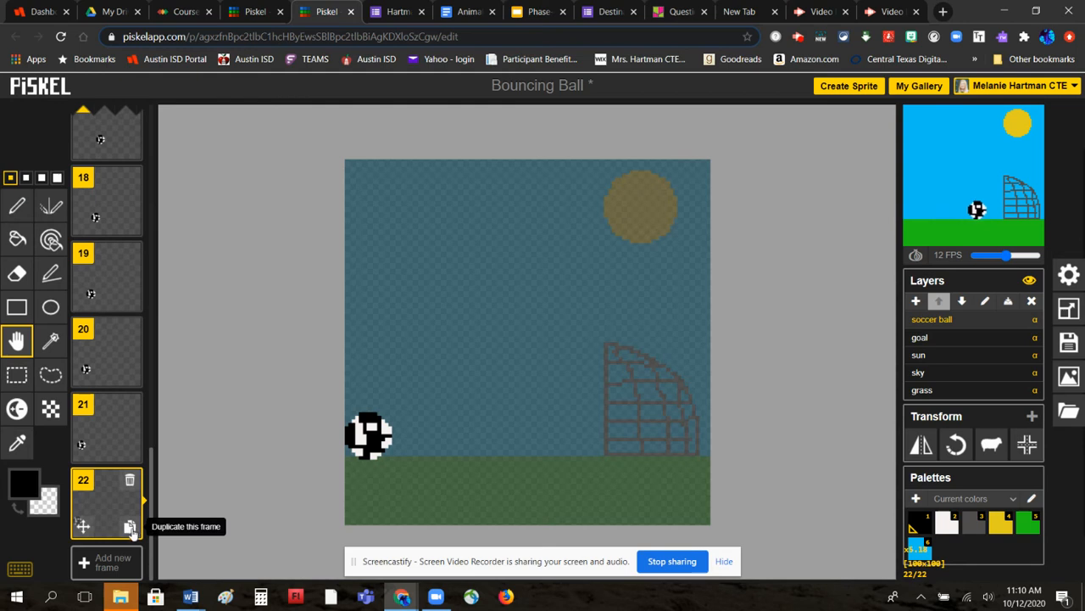
click(130, 528)
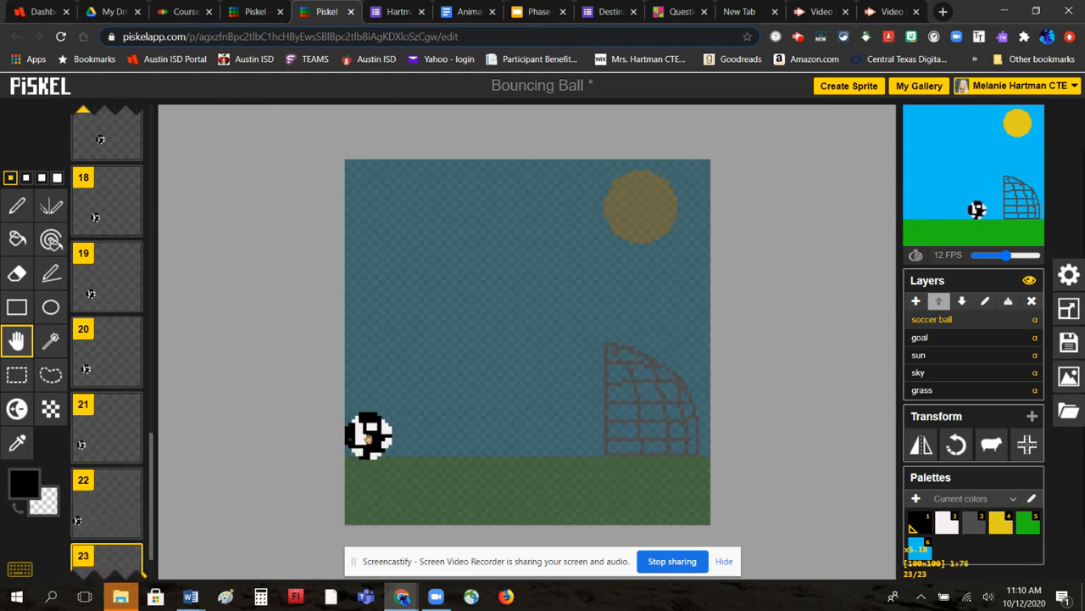
drag(370, 432, 402, 419)
click(152, 507)
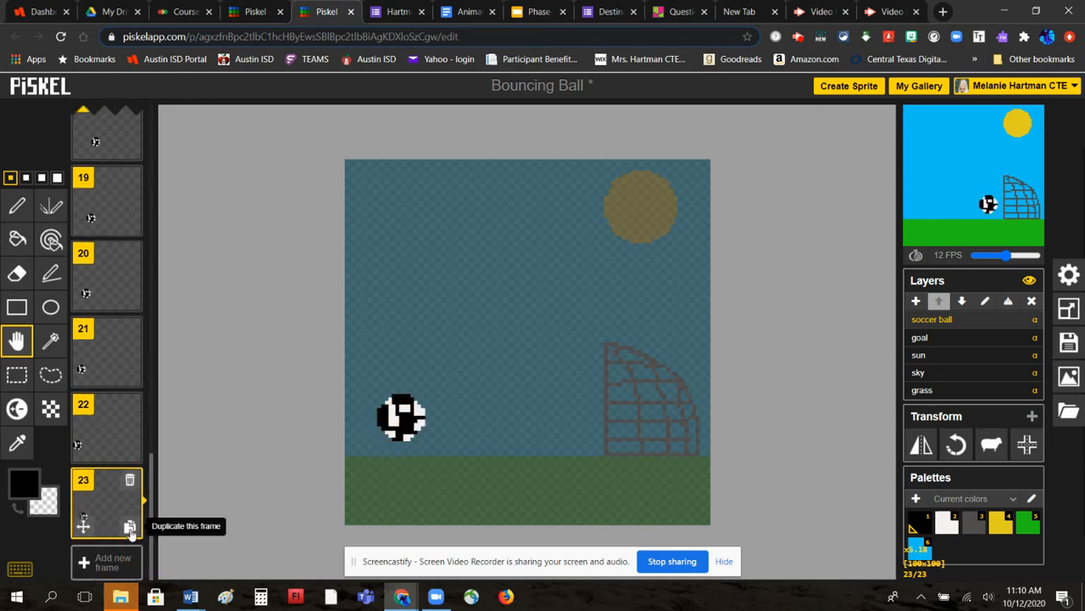
click(128, 519)
drag(389, 421, 421, 402)
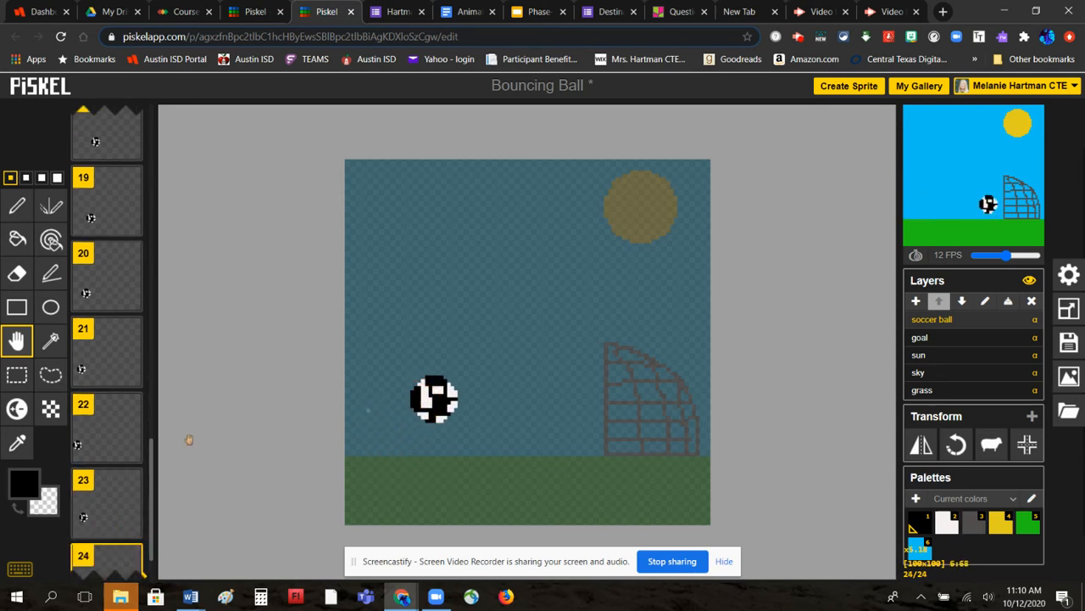
- Add duplicate frames 25 and 26, moving the ball toward the goal about 8 px and 4 px up in 25, 7 px and 2 px up in 26
drag(153, 485, 151, 488)
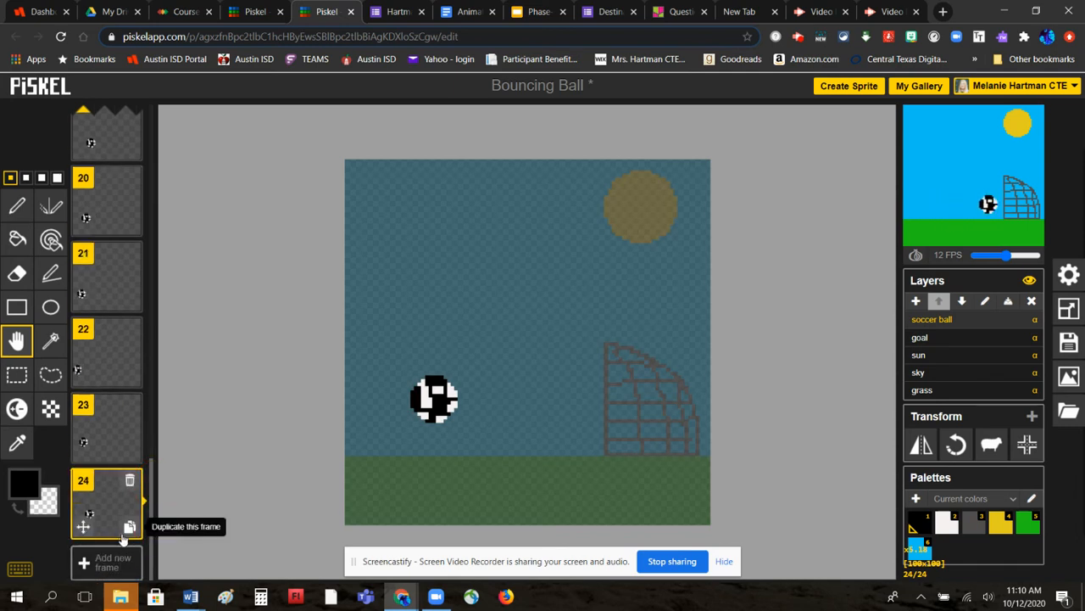
click(130, 519)
drag(444, 399, 472, 384)
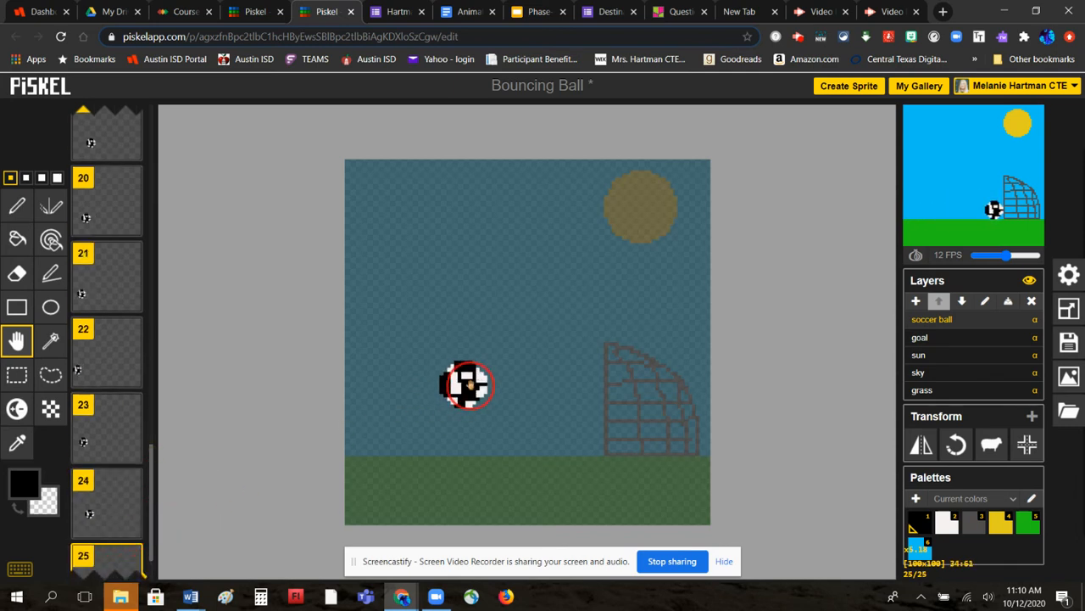
click(153, 512)
click(127, 519)
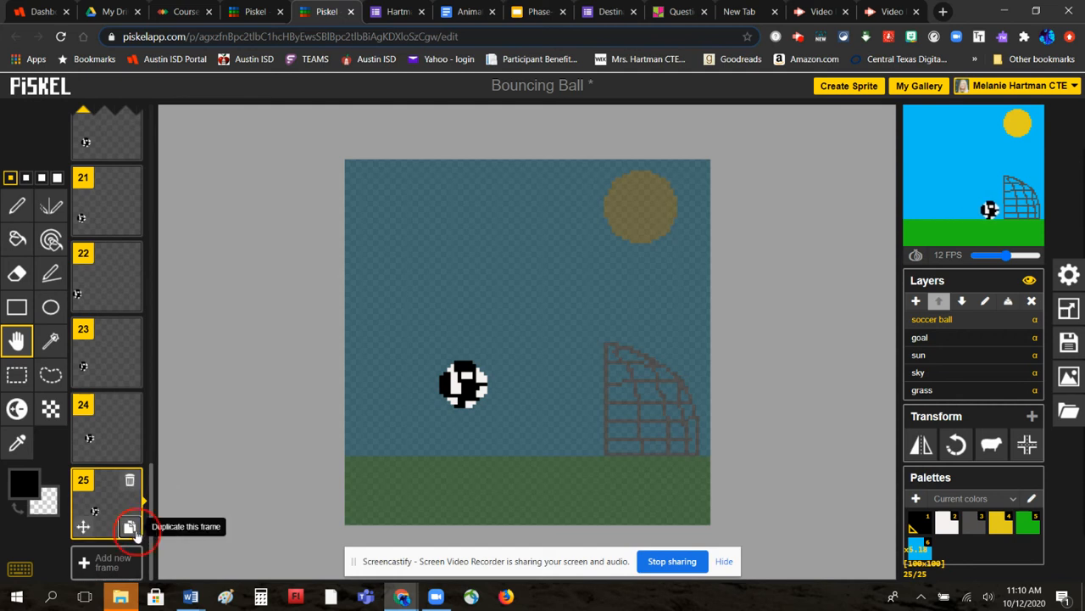
drag(464, 395, 490, 387)
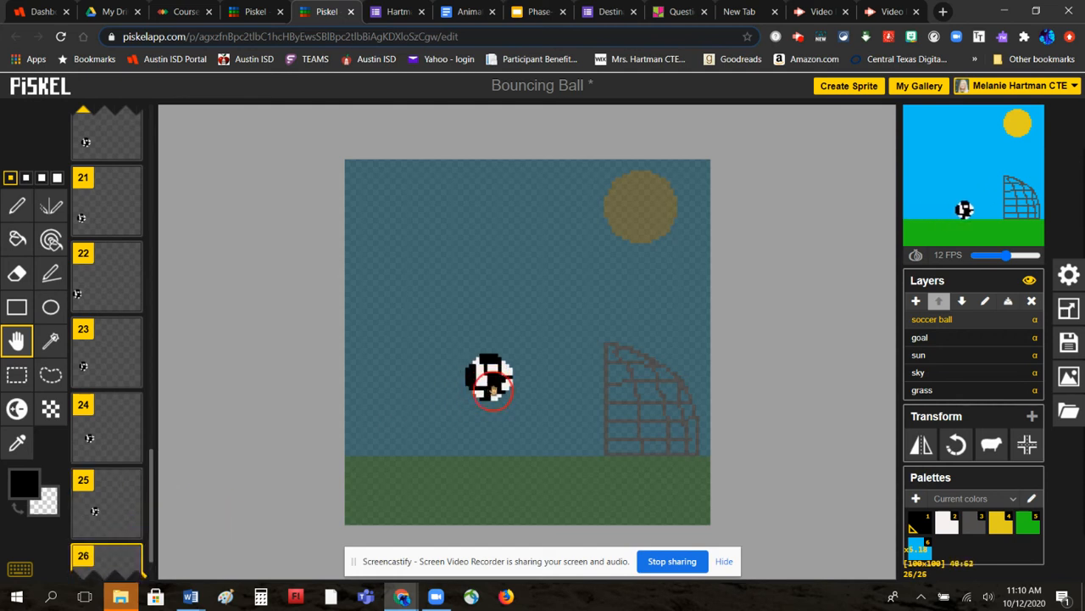
- Duplicate frame 26 and move the ball in new frame 27 about 4 px toward the goal at the same height
click(150, 515)
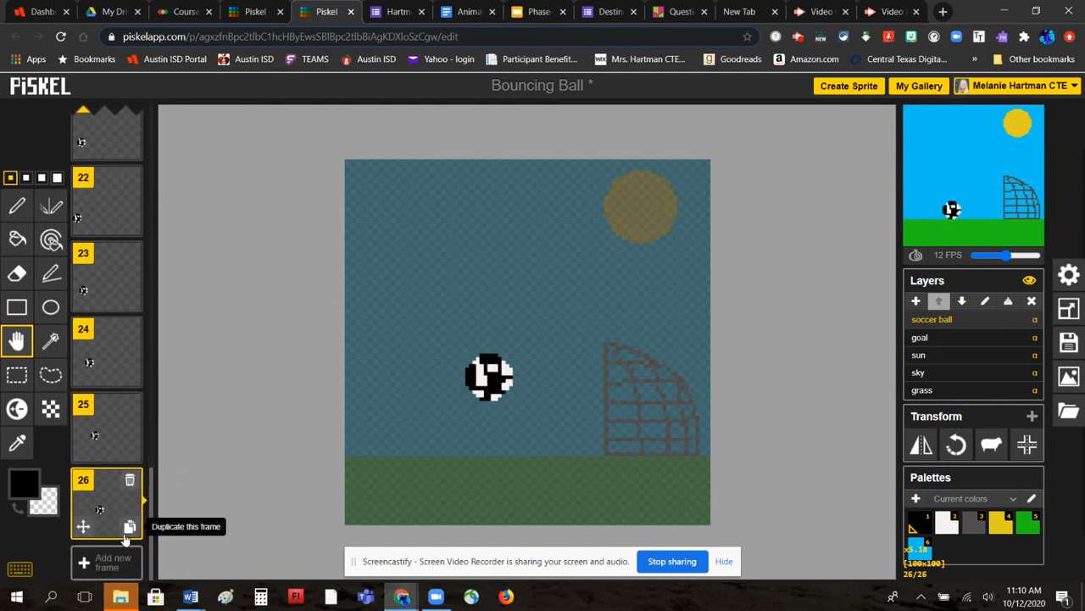
click(131, 523)
drag(471, 392, 486, 390)
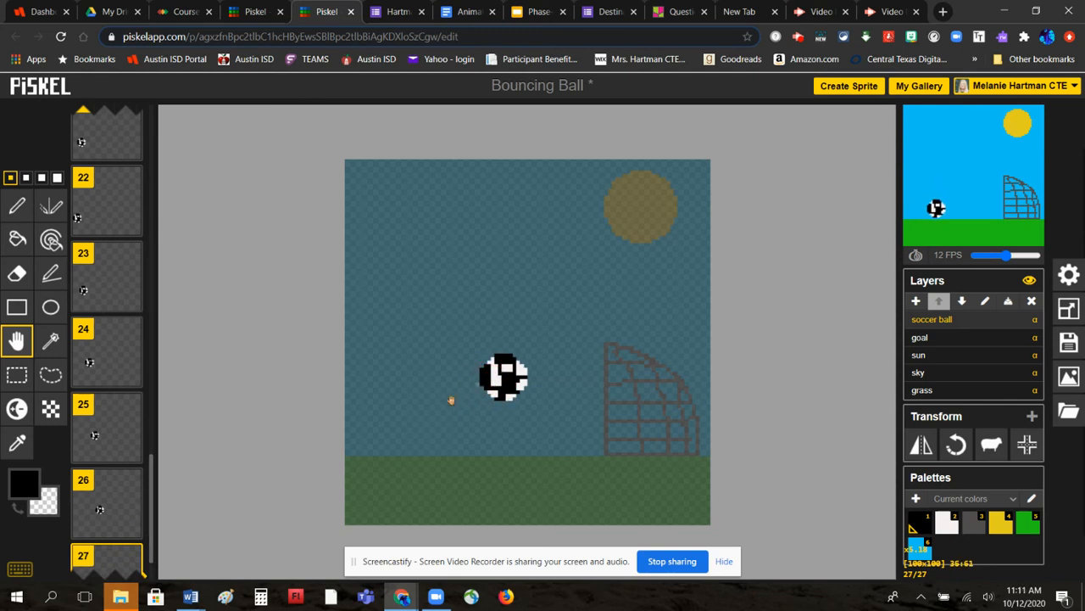
- Add duplicate frames 28 and 29, moving the ball toward the goal about 3 px and 1 px up in 28, 5 px at the same height in 29
click(153, 521)
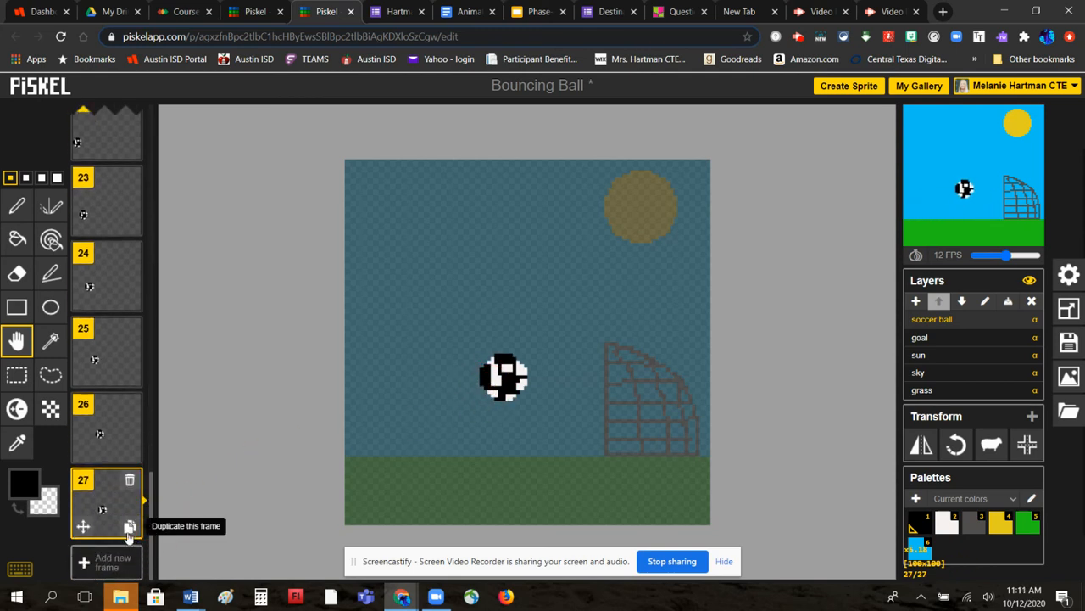
click(132, 523)
drag(490, 377, 505, 374)
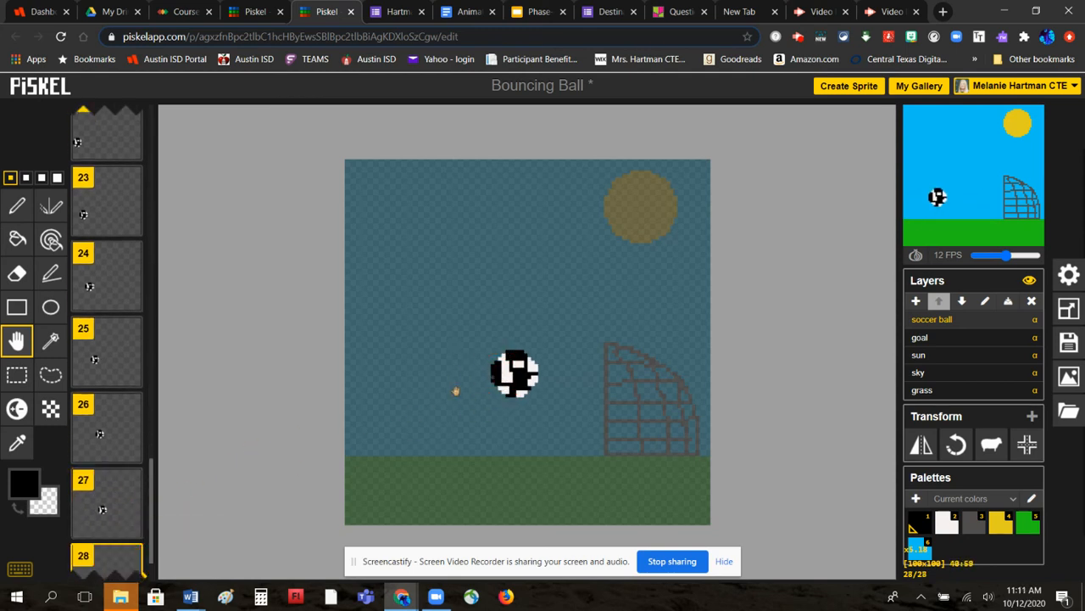
click(150, 524)
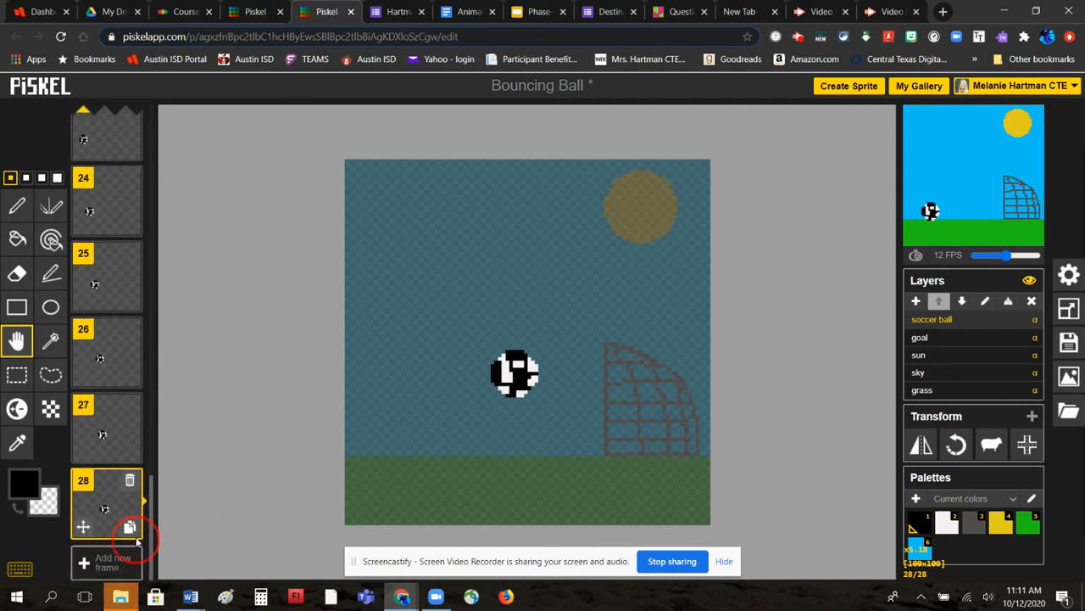
click(131, 525)
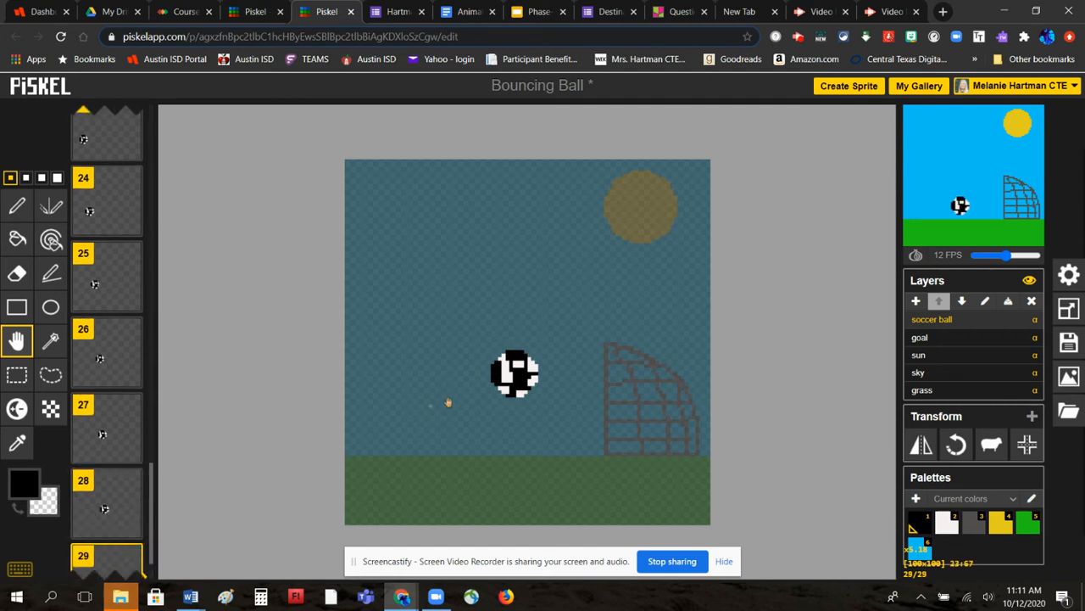
drag(514, 377, 532, 374)
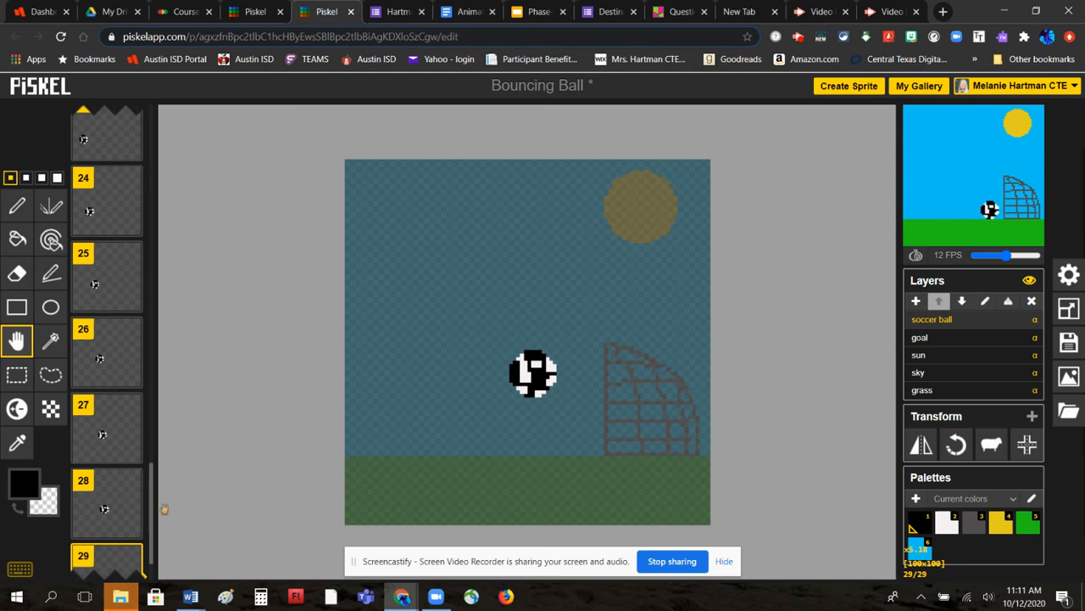
- Add frames 30 and 31 as successive duplicates, moving the ball about 5 px toward the goal and 1 px down in each
scroll(151, 515, down, 1)
click(131, 526)
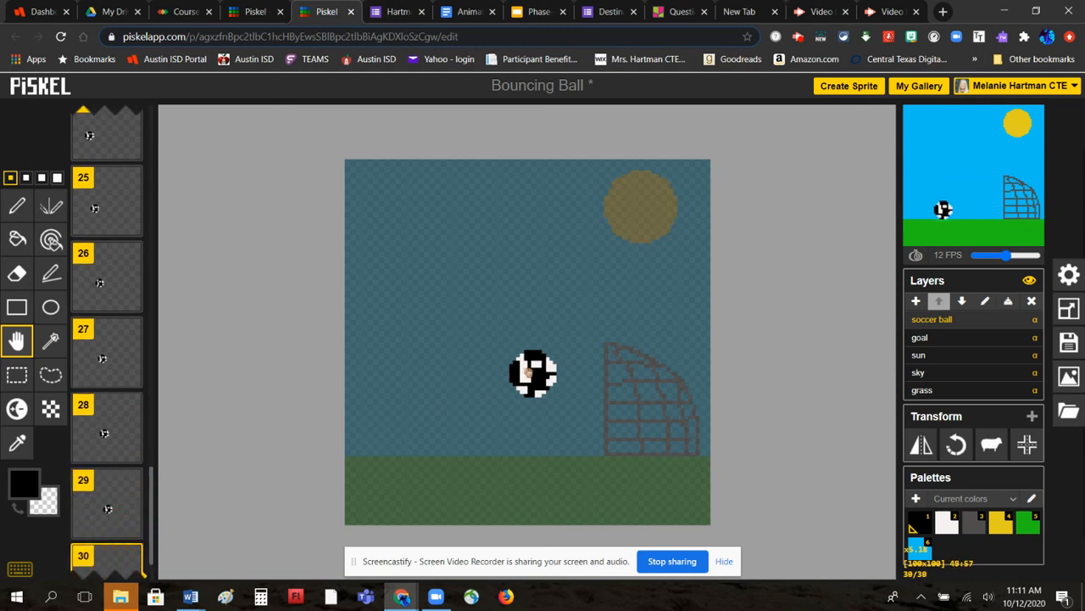
drag(530, 374, 551, 374)
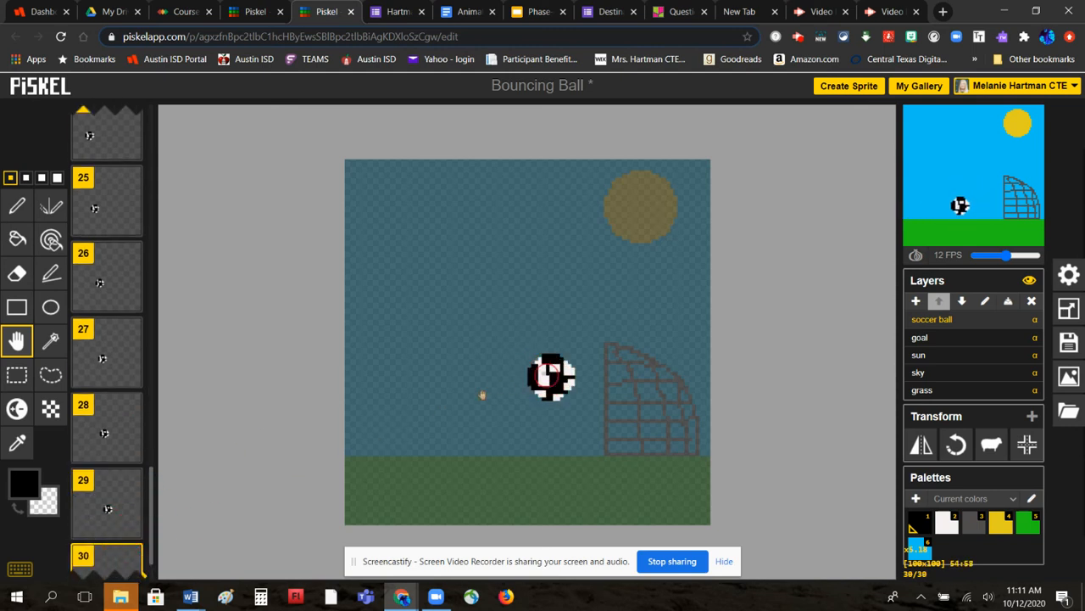
scroll(150, 515, down, 1)
click(131, 526)
drag(555, 379, 575, 383)
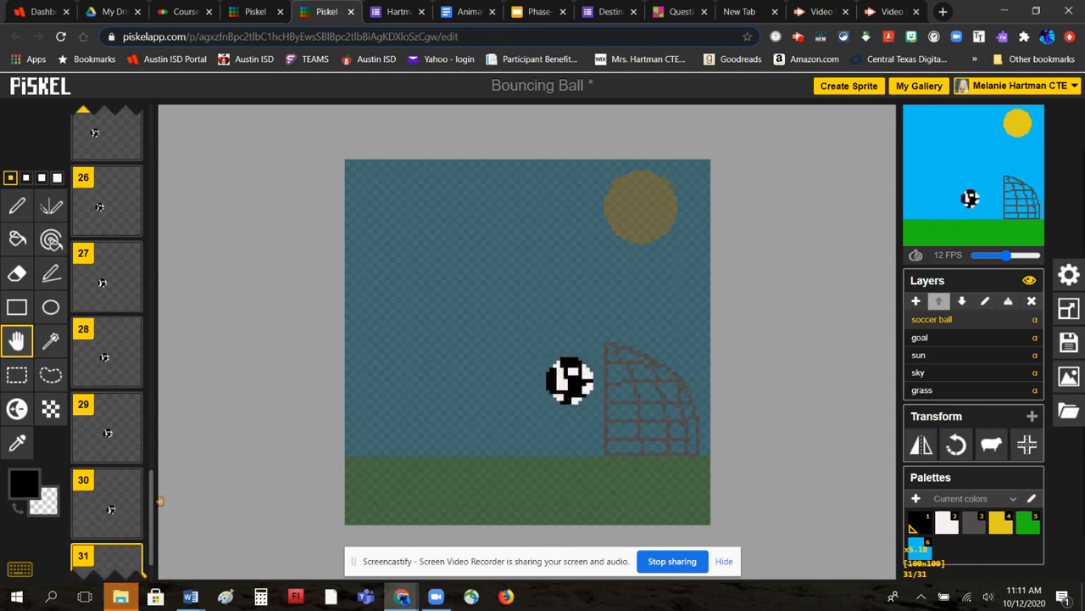
- Add duplicate frames 32 and 33, moving the ball into the goal about 7 px and 1 px down in 32, 8 px and 2 px down in 33
scroll(150, 534, down, 1)
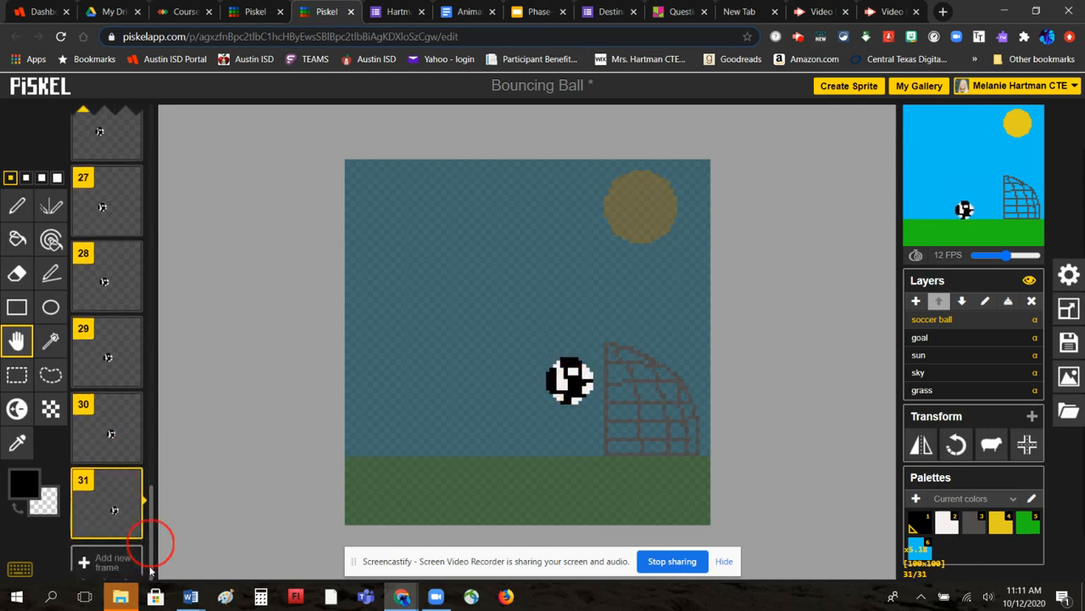
click(132, 532)
drag(568, 382, 601, 386)
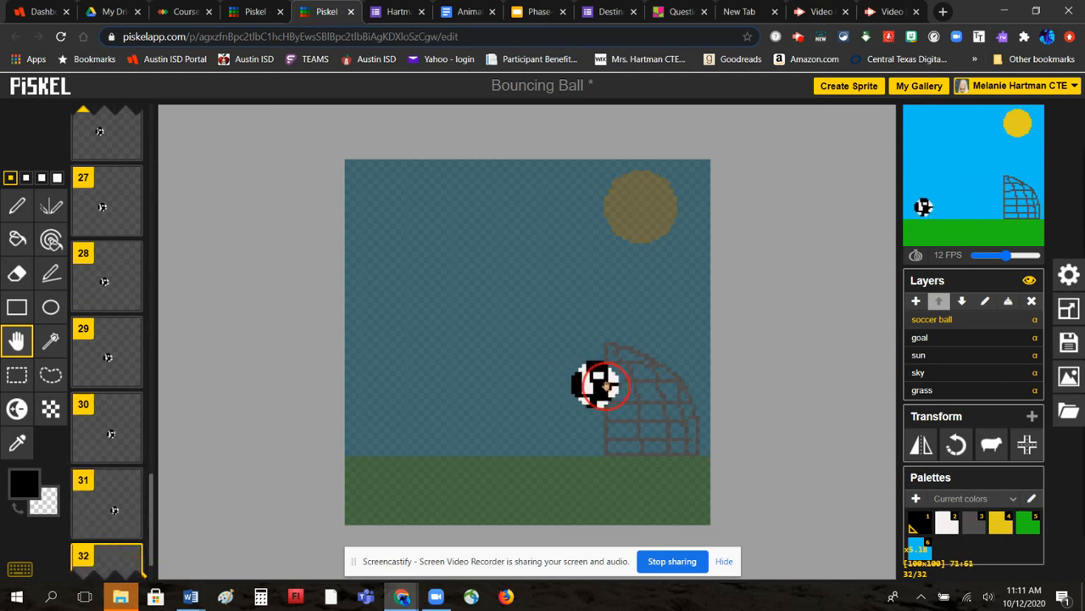
scroll(146, 504, down, 1)
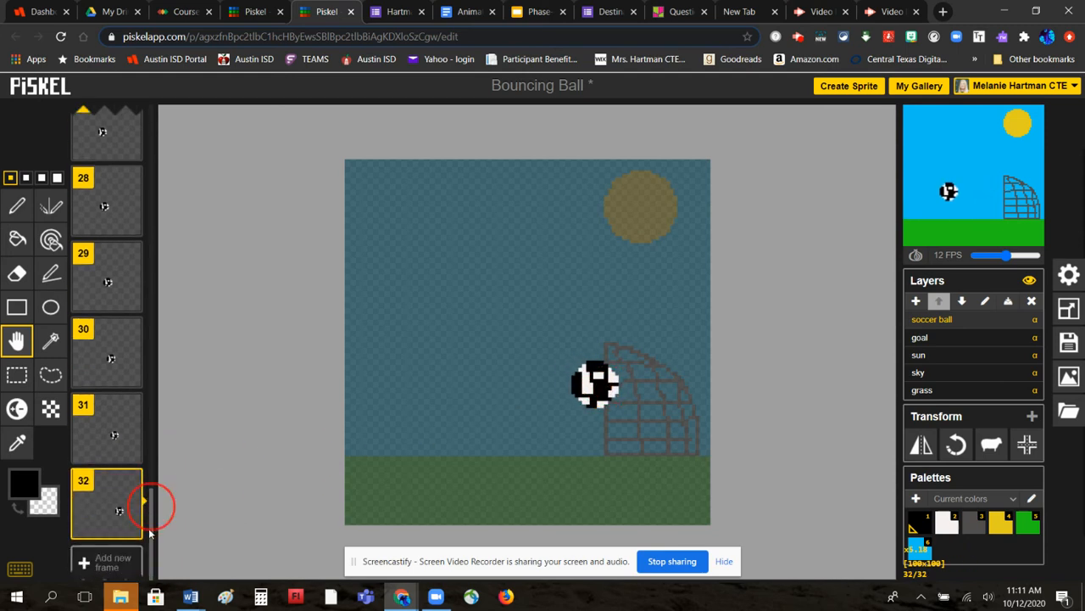
click(131, 526)
drag(598, 393, 627, 396)
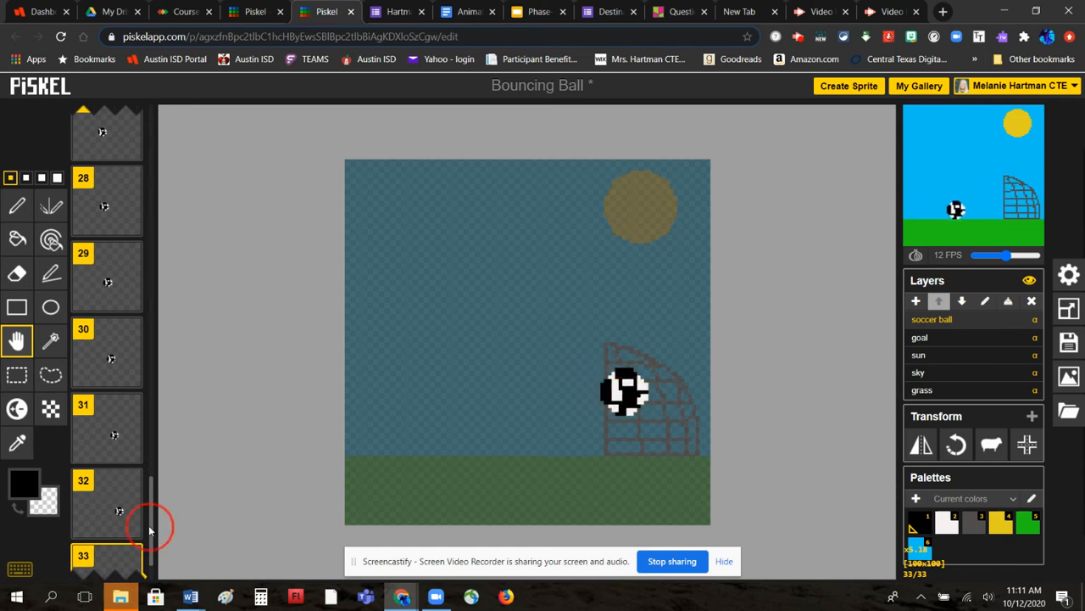
- Add duplicate frames 34 and 35, moving the ball deeper into the goal about 7 px in 34 and 5 px in 35, 3 px down in each
click(133, 558)
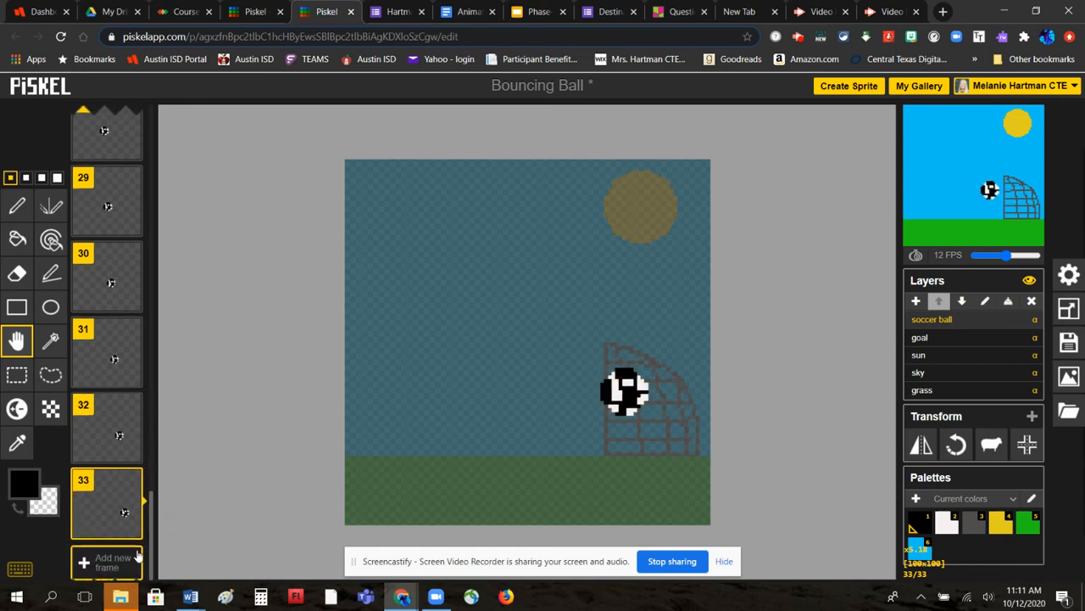
drag(607, 414, 632, 424)
scroll(153, 506, down, 2)
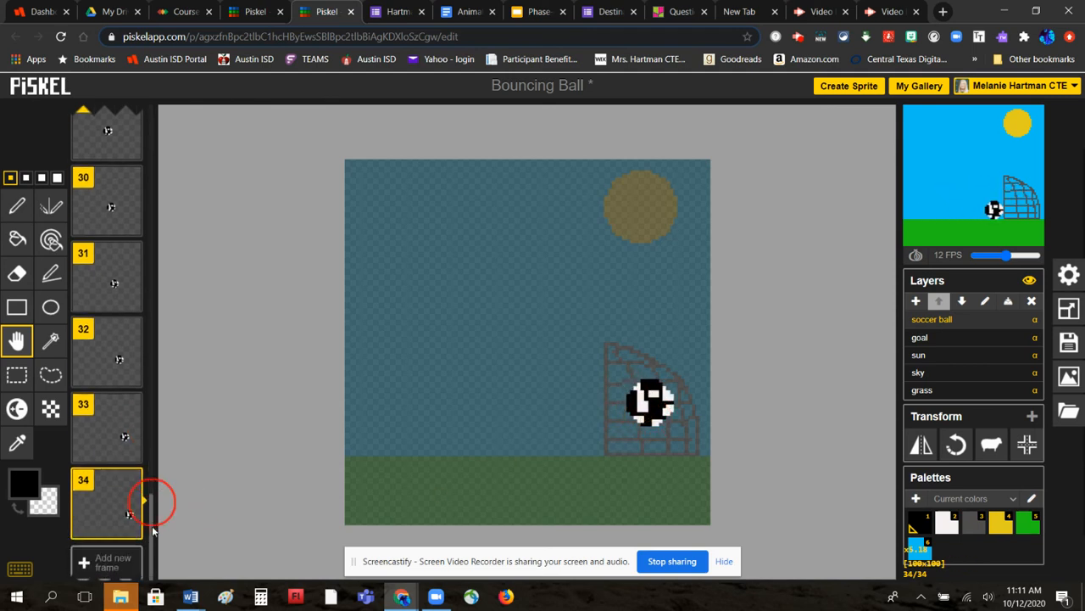
click(128, 522)
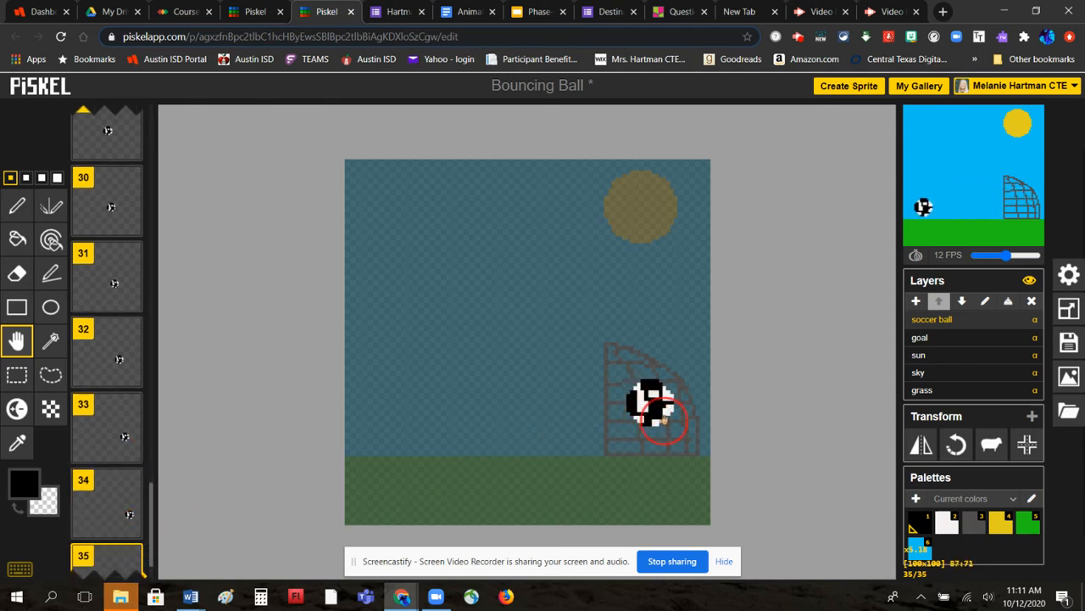
drag(665, 420, 683, 432)
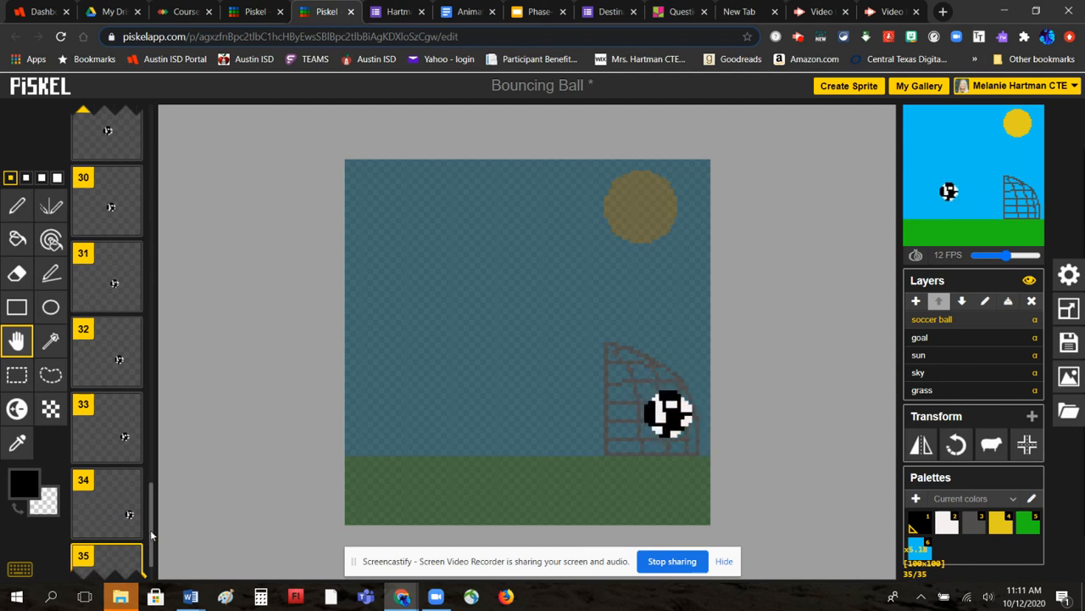
- Add duplicate frames 36 and 37, dropping the ball about 4 px to the grass in 36 and rolling it back about 3 px in 37
scroll(150, 529, down, 2)
click(127, 522)
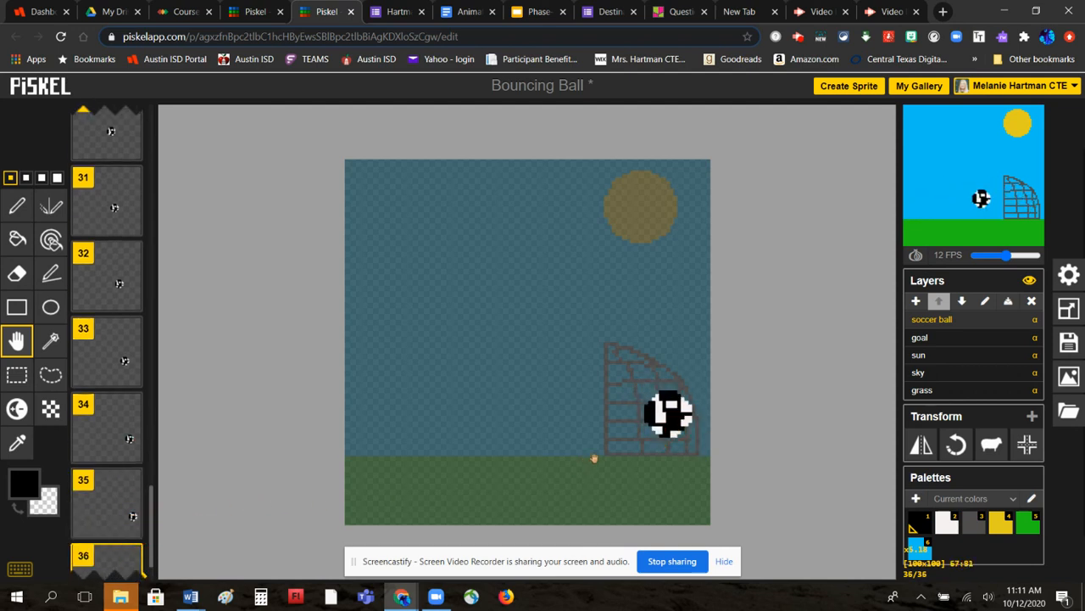
drag(664, 431, 668, 446)
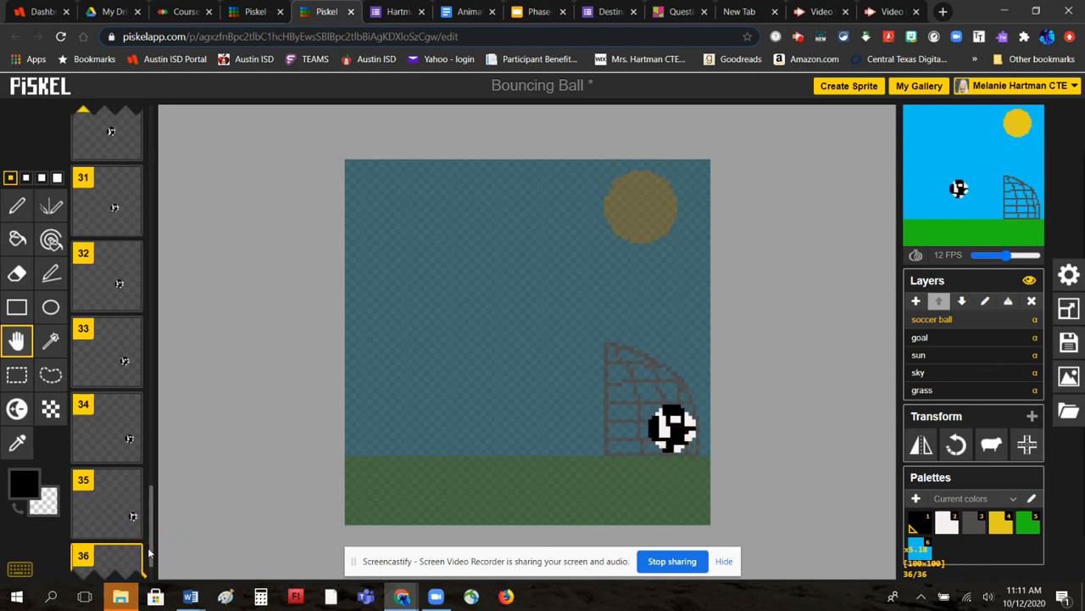
scroll(152, 562, down, 1)
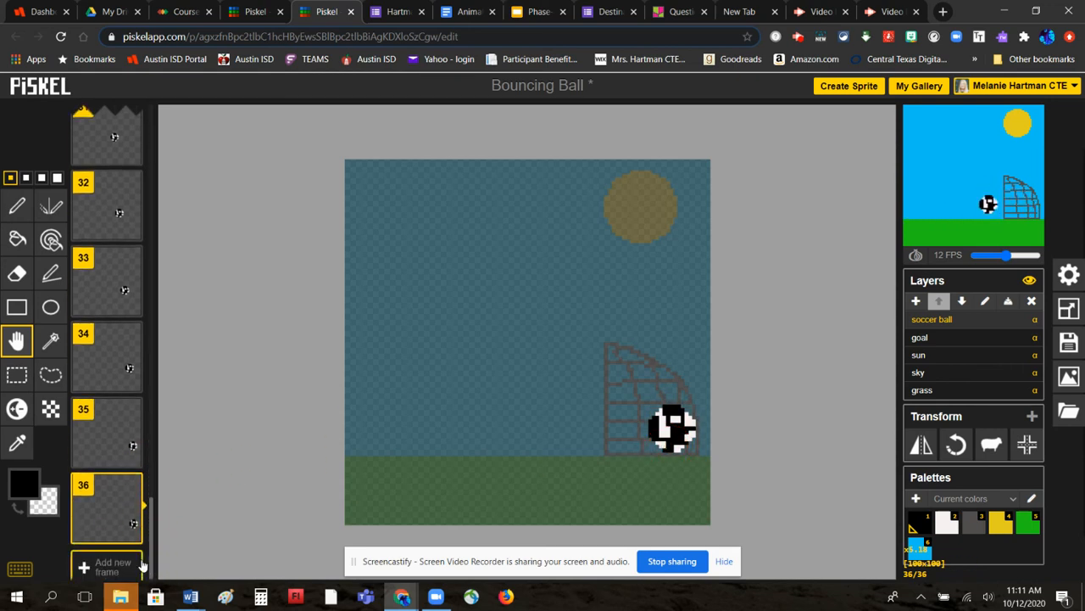
click(128, 524)
mouse_move(655, 440)
mouse_down()
mouse_move(663, 436)
mouse_move(655, 443)
mouse_up()
- Add frames 38 and 39 as successive duplicates, rolling the ball about 4 px toward the goal's front post along the grass in each
drag(151, 530, 151, 546)
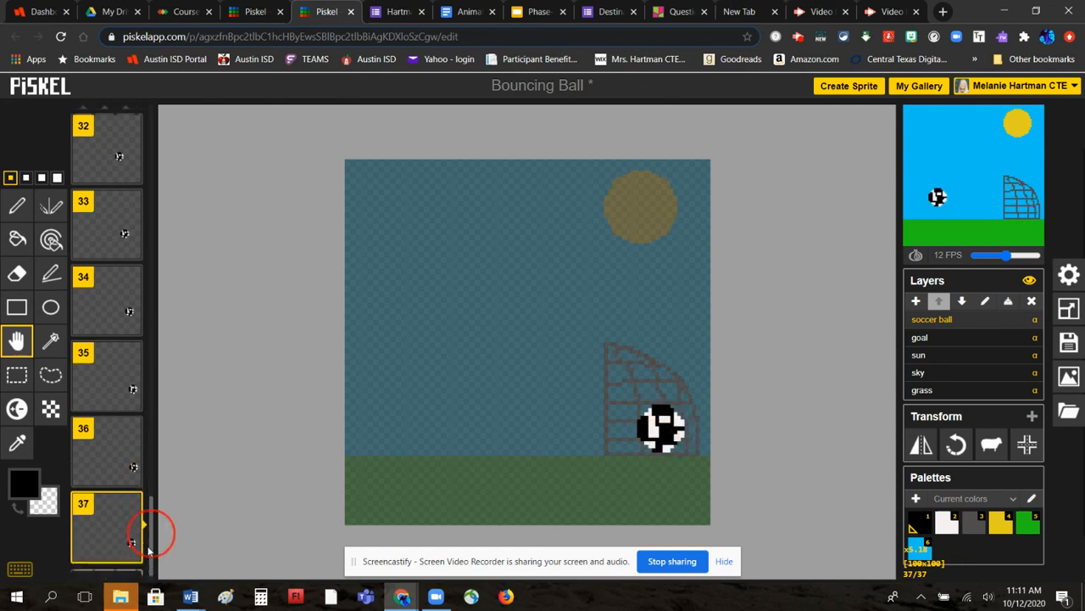
click(129, 526)
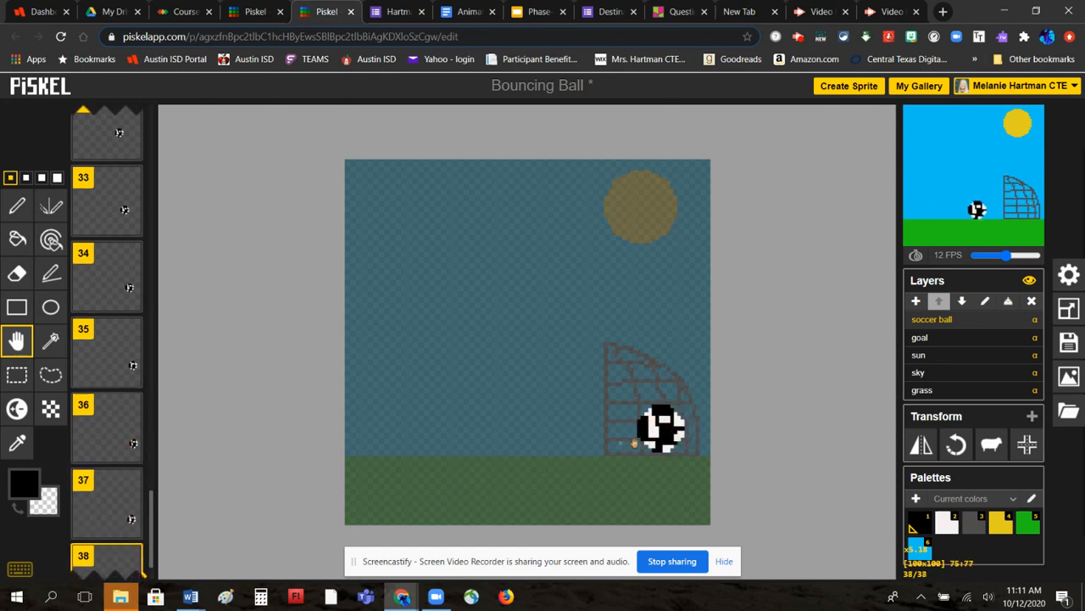
drag(649, 434, 635, 436)
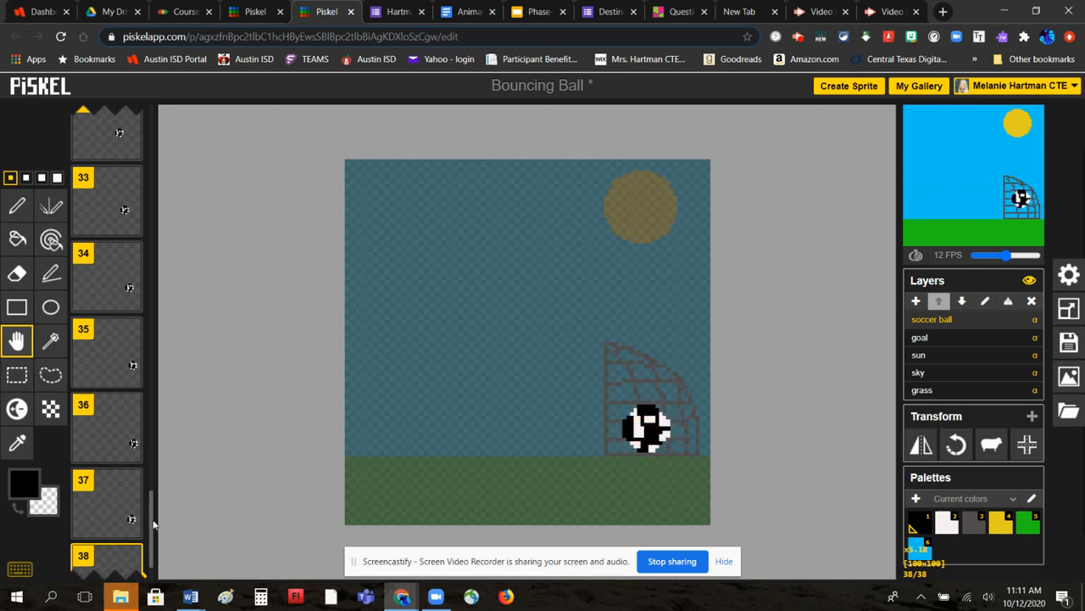
drag(153, 524, 151, 532)
click(126, 523)
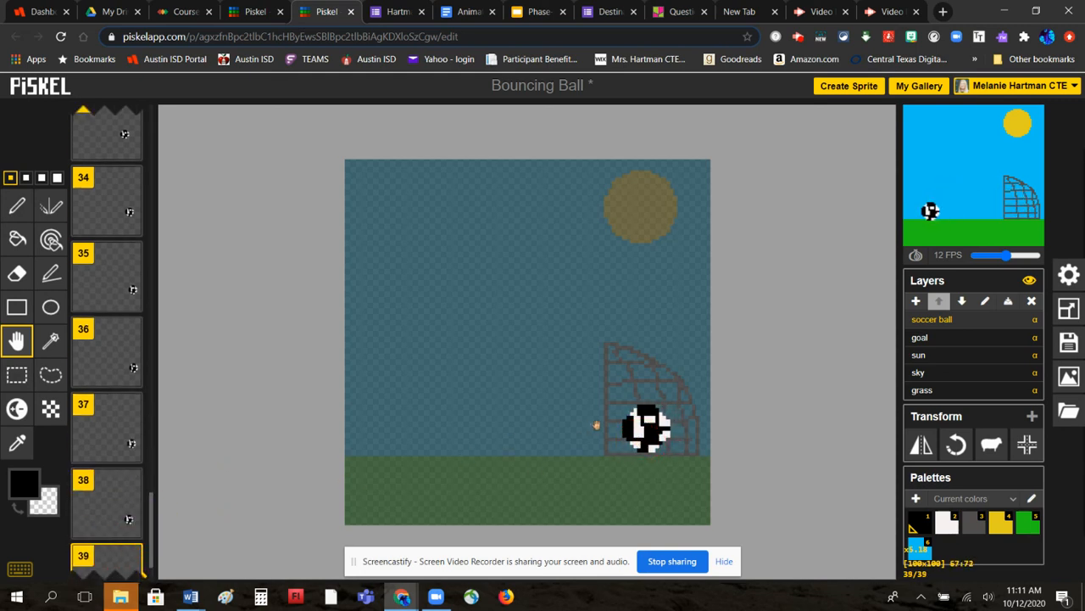
drag(627, 428, 616, 429)
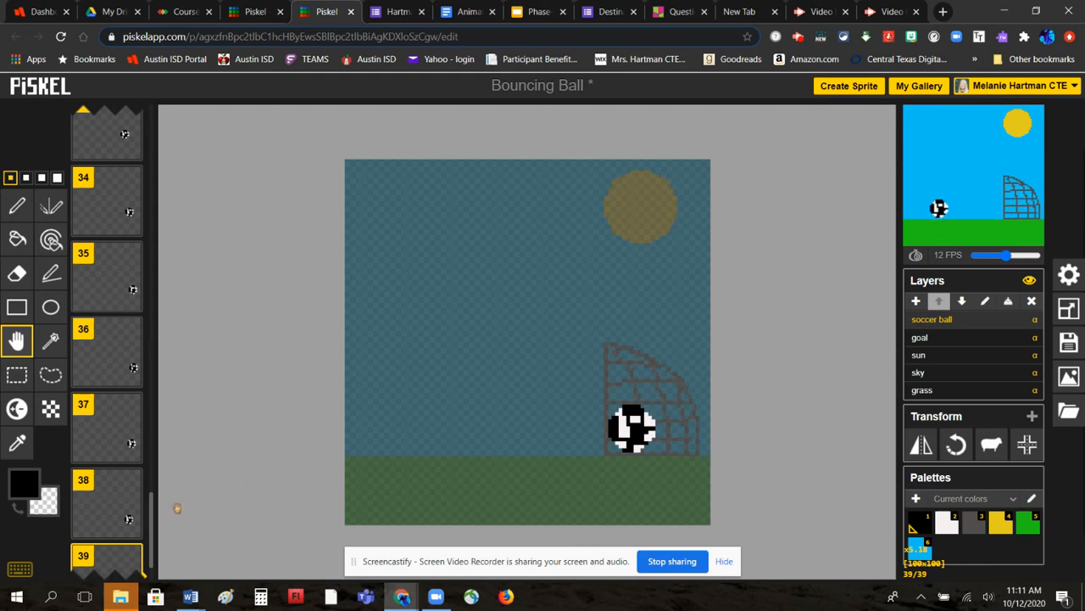
- Duplicate frame 39 and move the ball in new frame 40 about 6 px back into the goal at the same height
drag(153, 514, 154, 529)
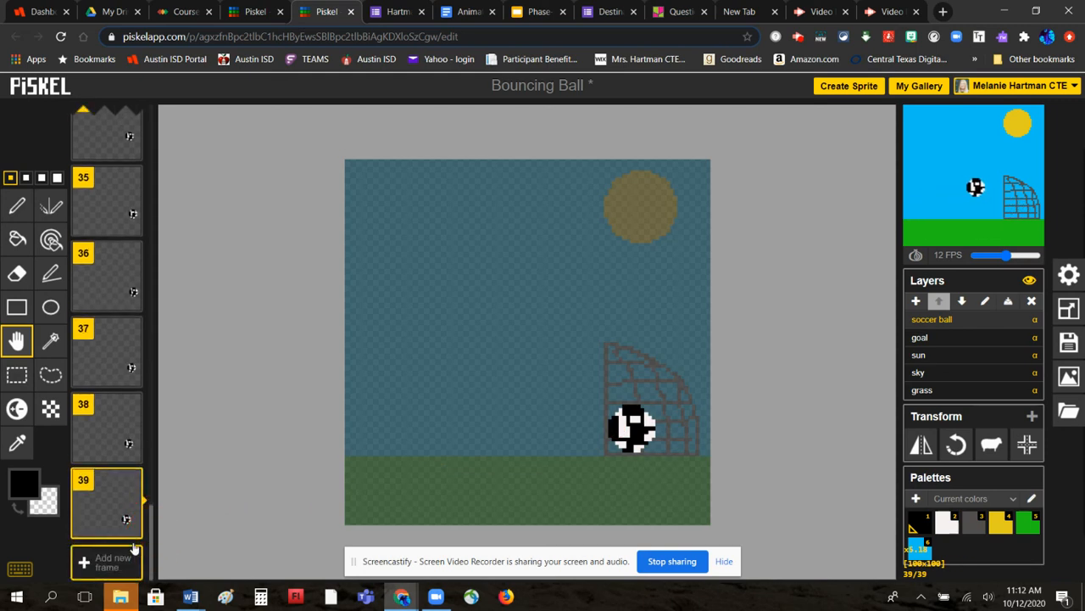
click(127, 529)
drag(632, 428, 653, 431)
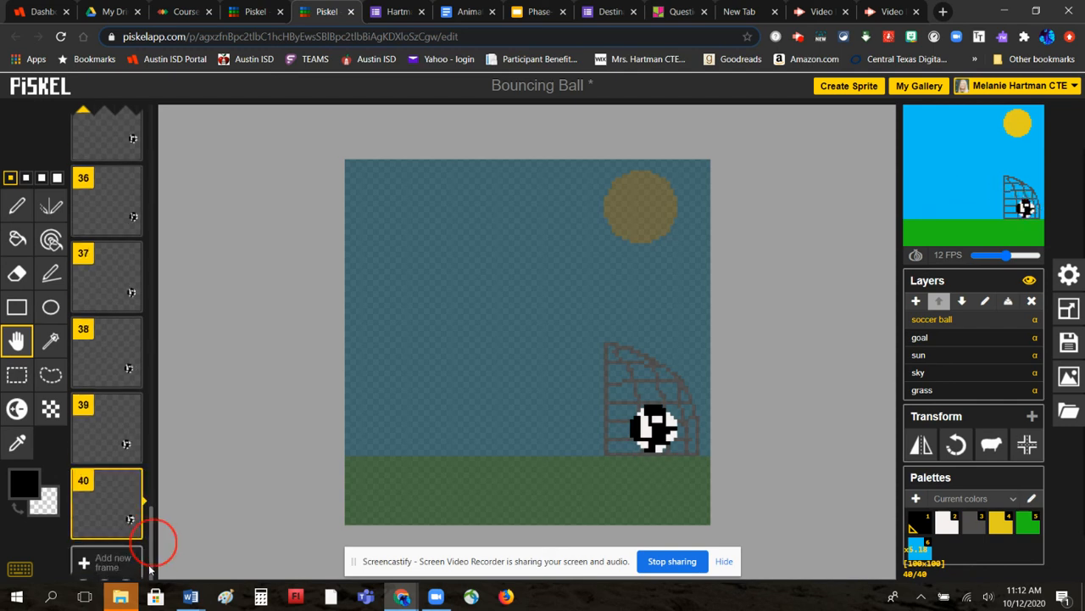
- Hold the ball at rest in the goal by adding ten unchanged duplicates of frame 40, up to frame 50
click(127, 527)
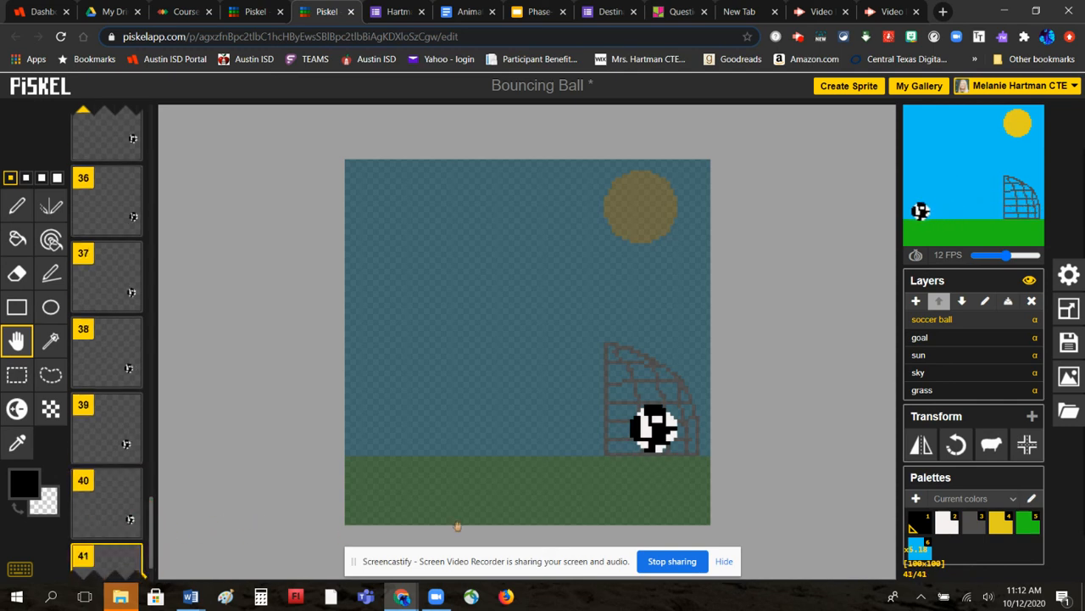
scroll(119, 526, down, 1)
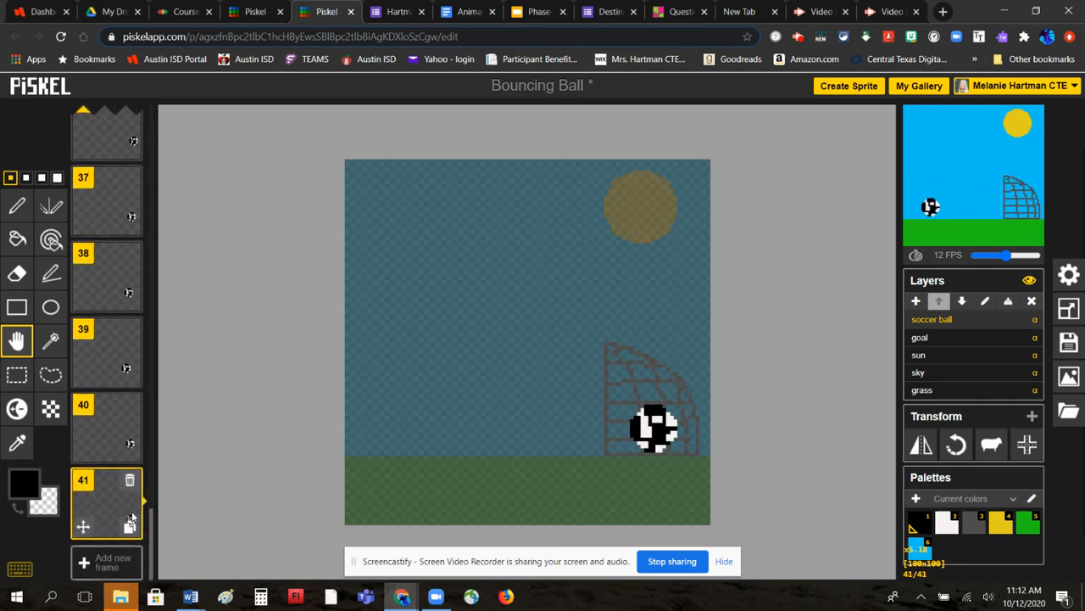
click(129, 526)
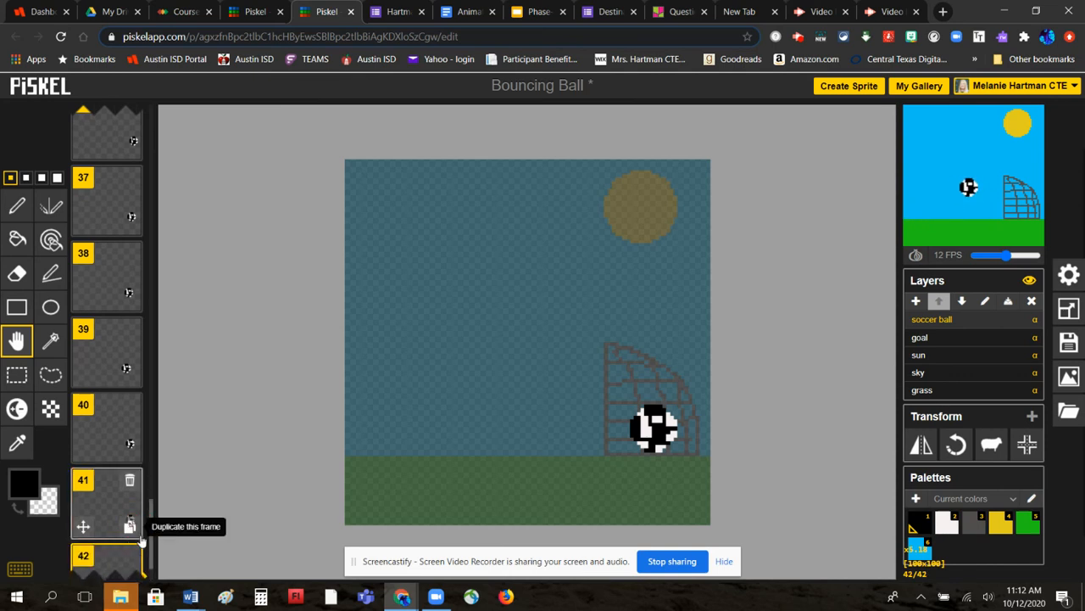
scroll(133, 534, down, 1)
click(130, 527)
scroll(131, 530, down, 1)
click(130, 527)
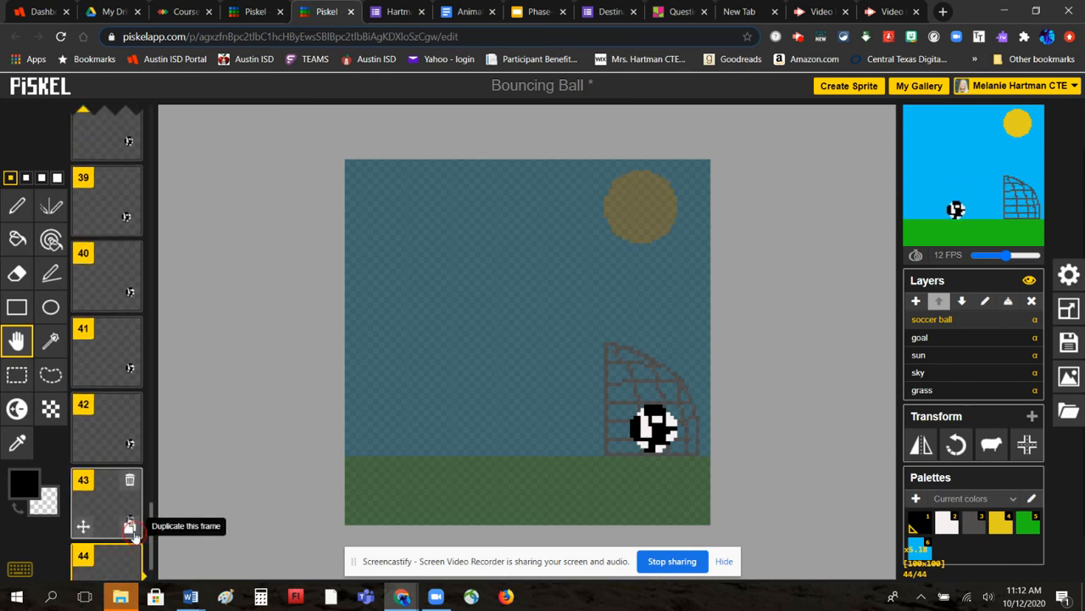
scroll(131, 529, down, 1)
click(129, 527)
scroll(131, 529, down, 1)
click(131, 526)
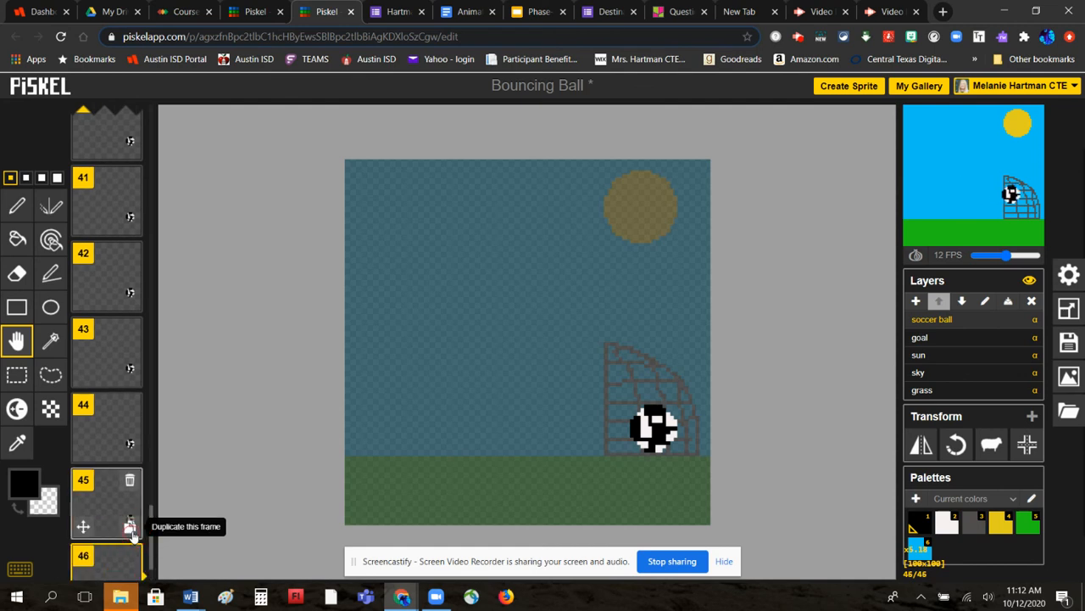
scroll(133, 527, down, 1)
click(130, 526)
scroll(132, 530, down, 1)
click(130, 527)
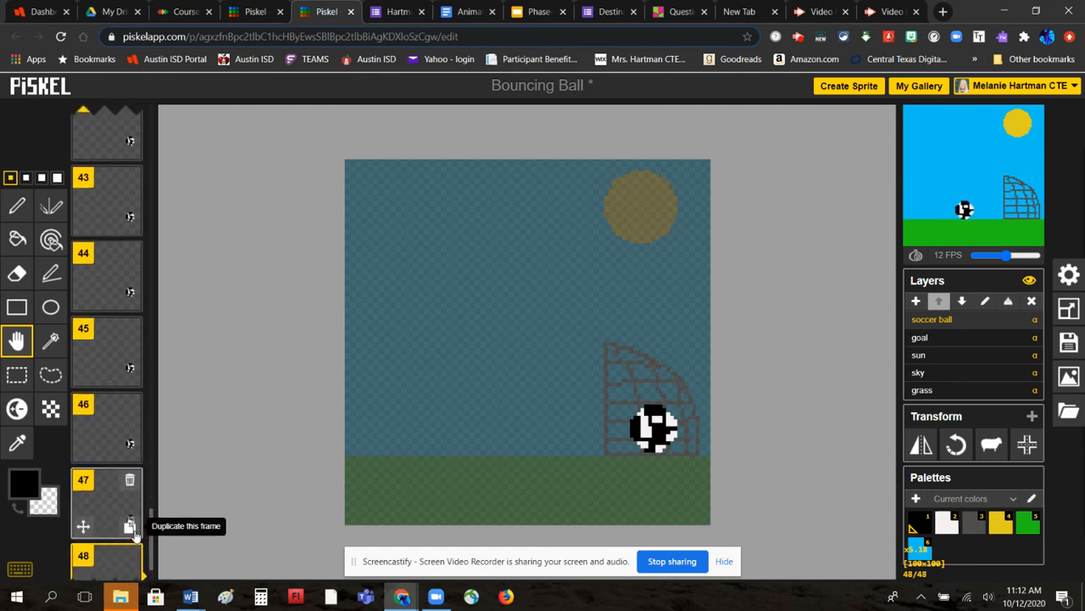
scroll(132, 531, down, 1)
click(130, 526)
scroll(132, 529, down, 1)
click(130, 528)
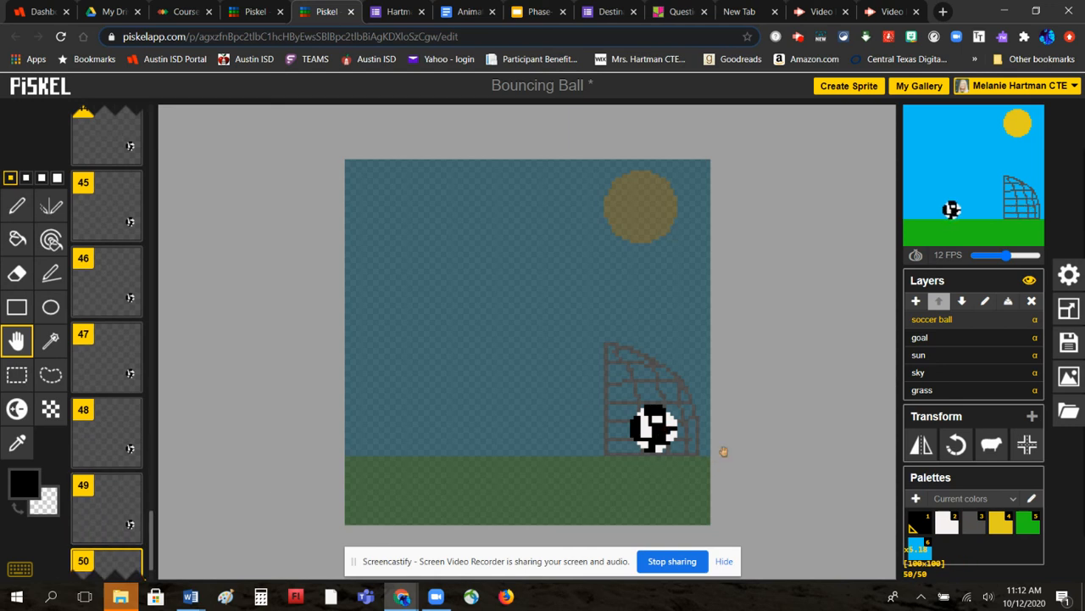
click(922, 338)
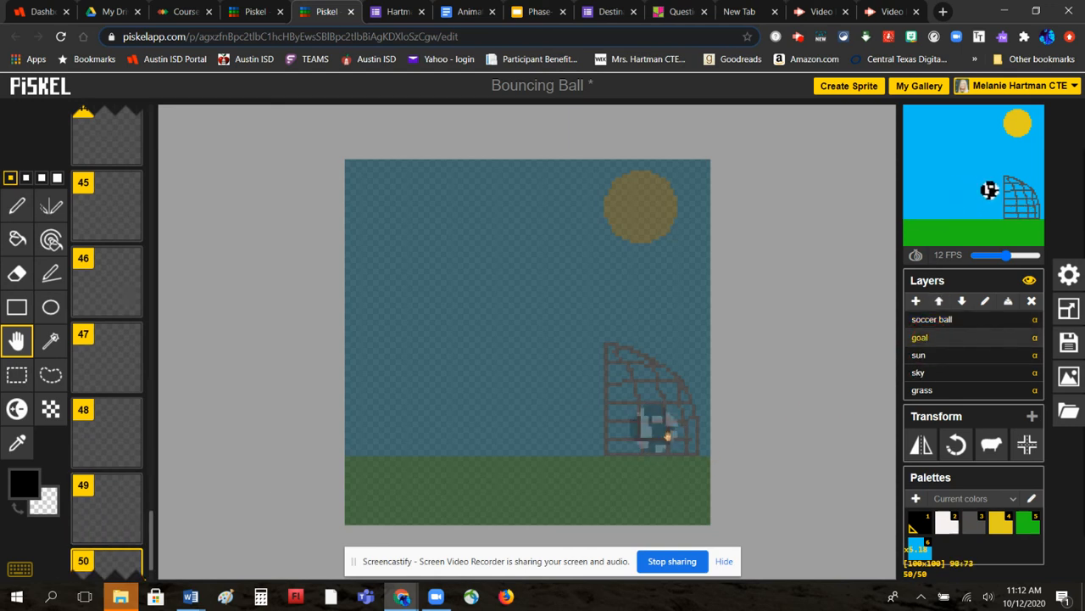
click(932, 319)
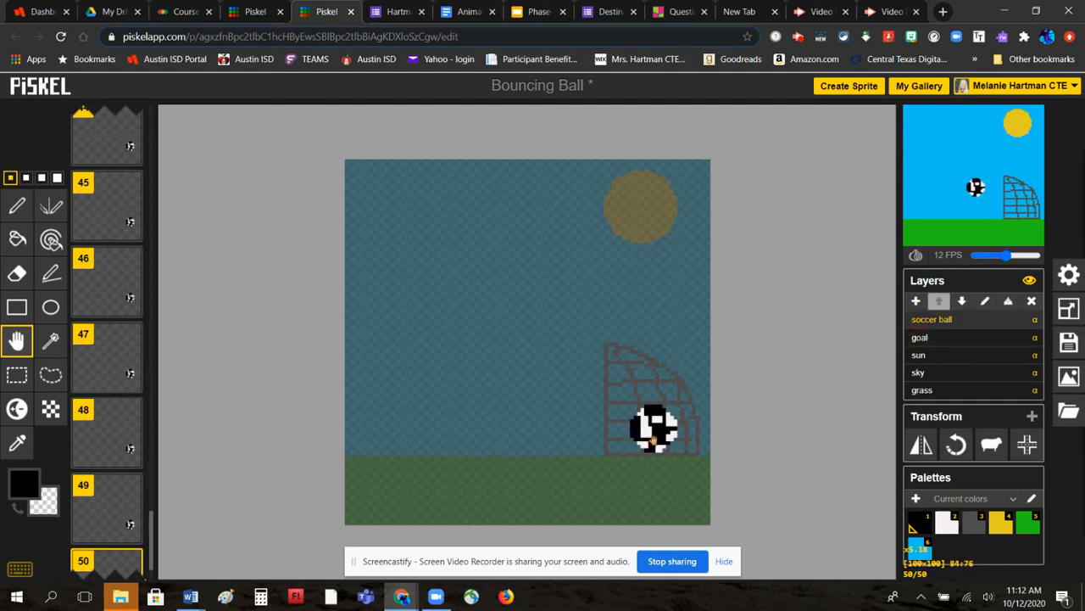
- Move the goal layer above the soccer ball layer so the net overlaps the ball
click(913, 340)
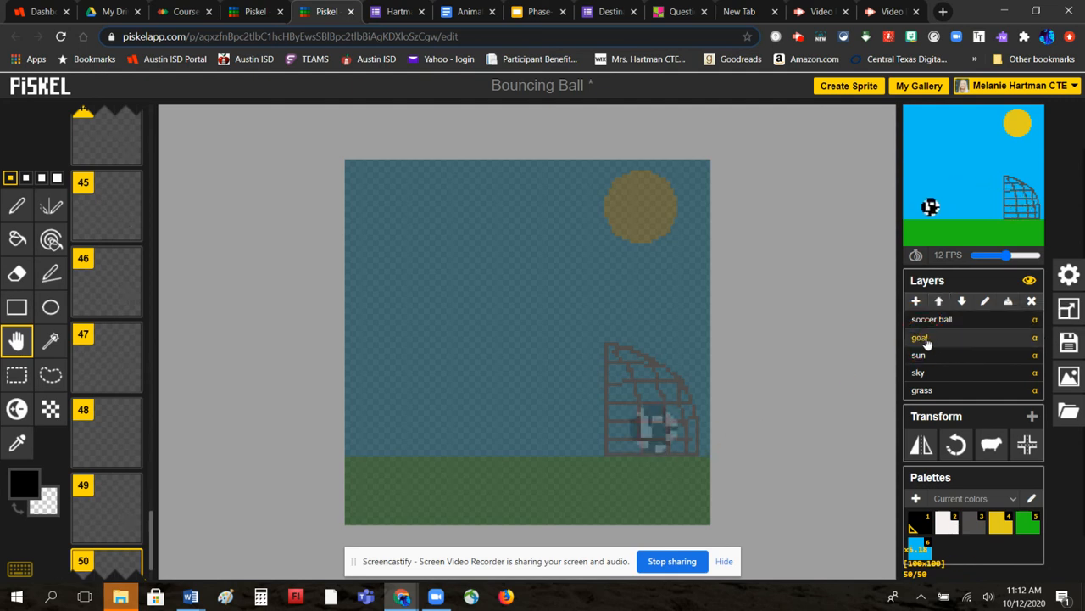
click(939, 302)
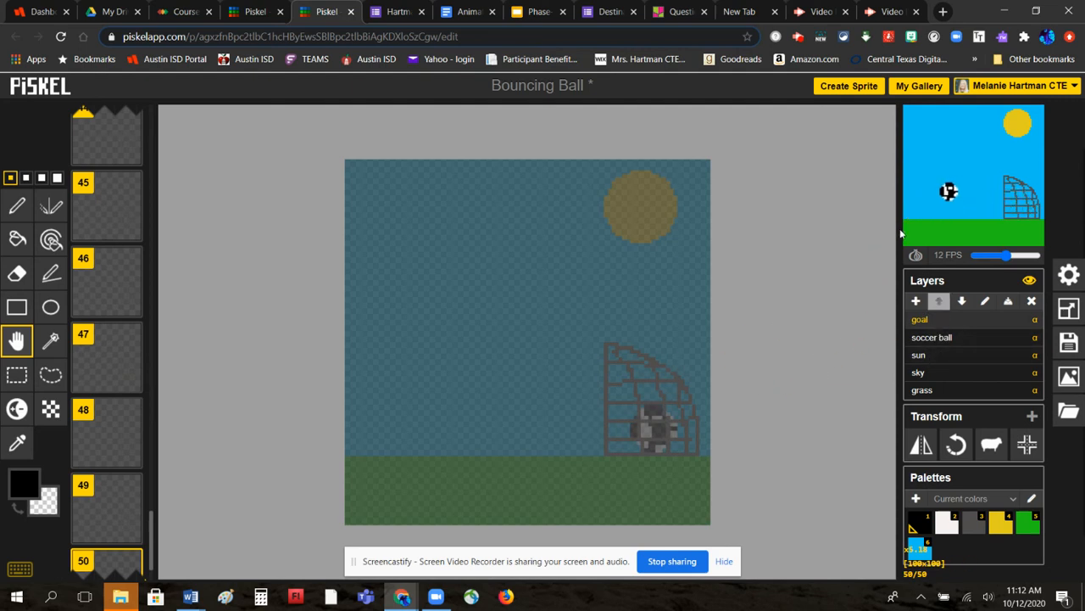
mouse_move(953, 220)
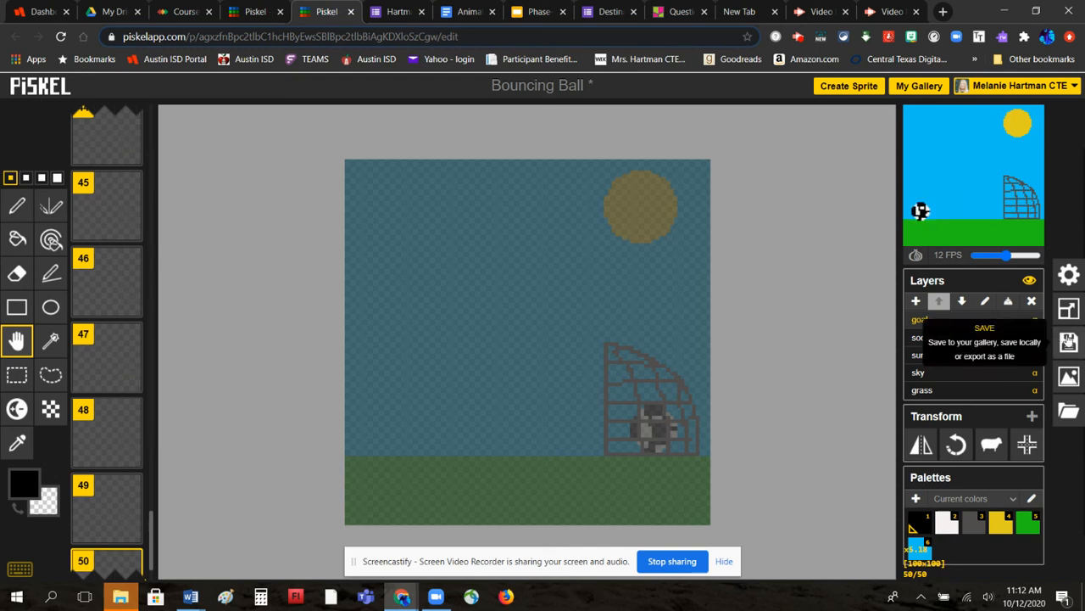
- Save the Bouncing Ball sprite to the online gallery
click(1067, 341)
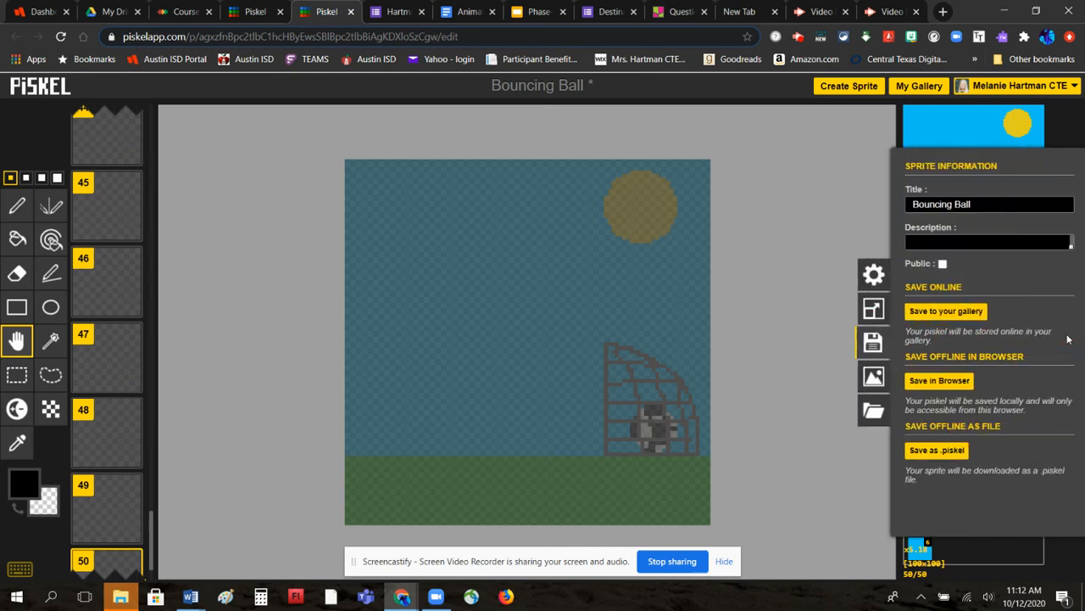
click(968, 312)
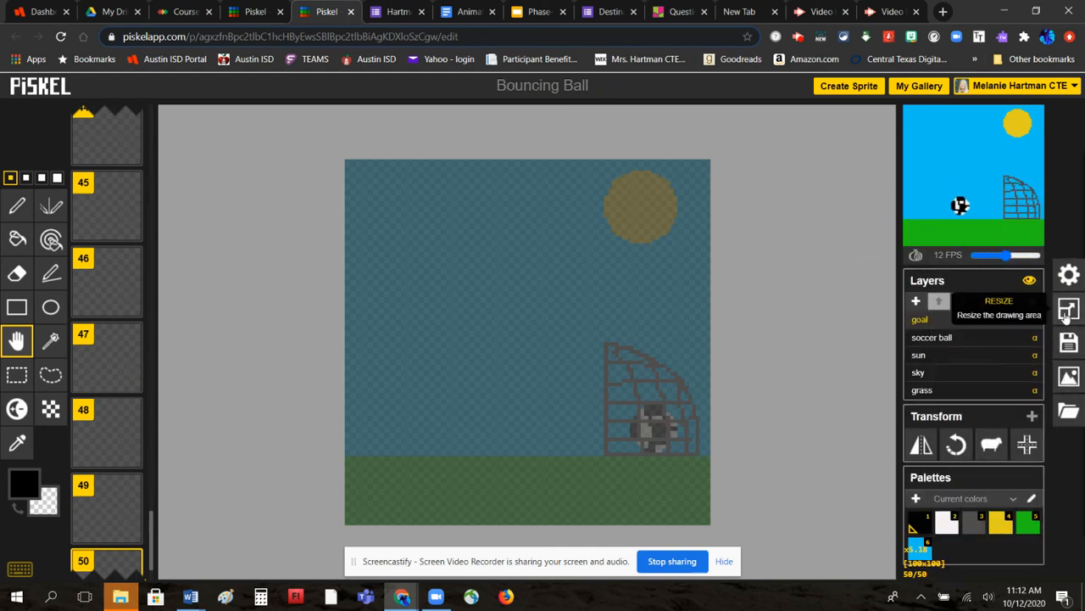
click(1069, 340)
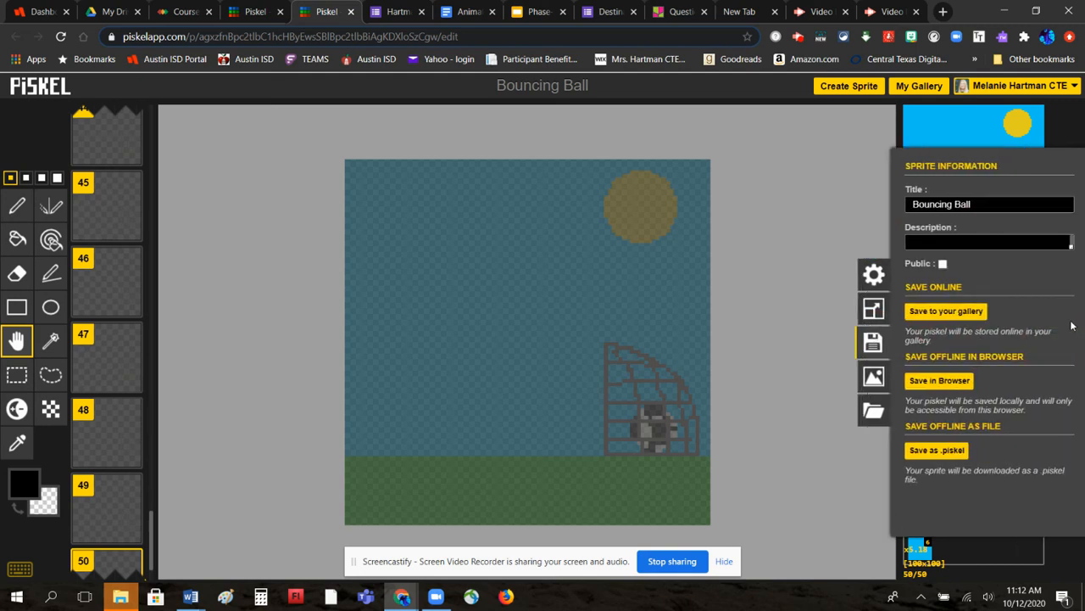
click(963, 310)
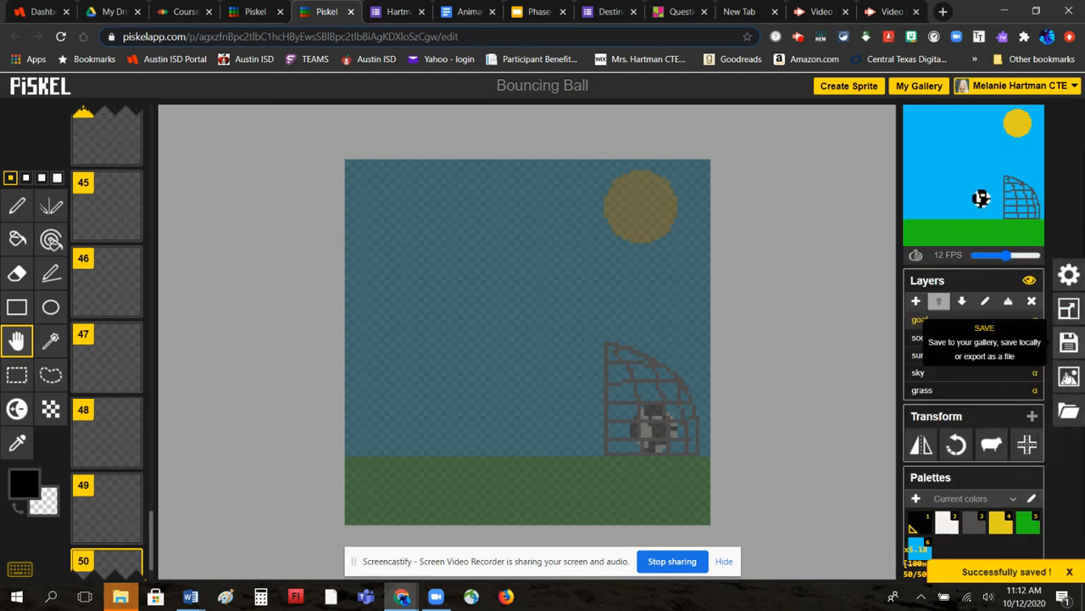
- Export the animation as a repeatedly looping GIF at 4.0x scale, 400 x 400 resolution, and download it
click(1068, 377)
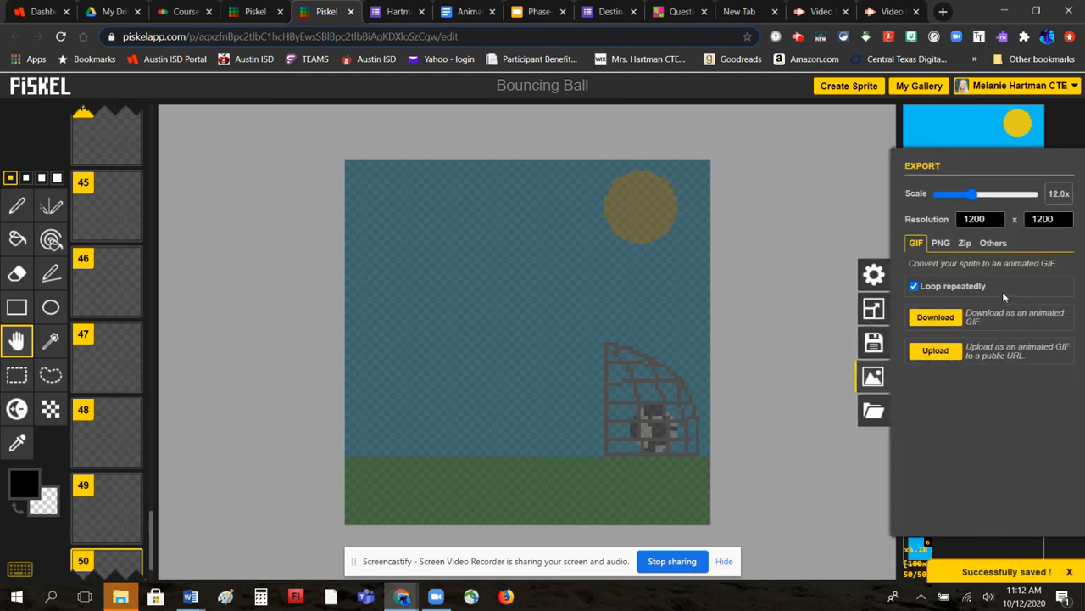
drag(974, 195, 971, 200)
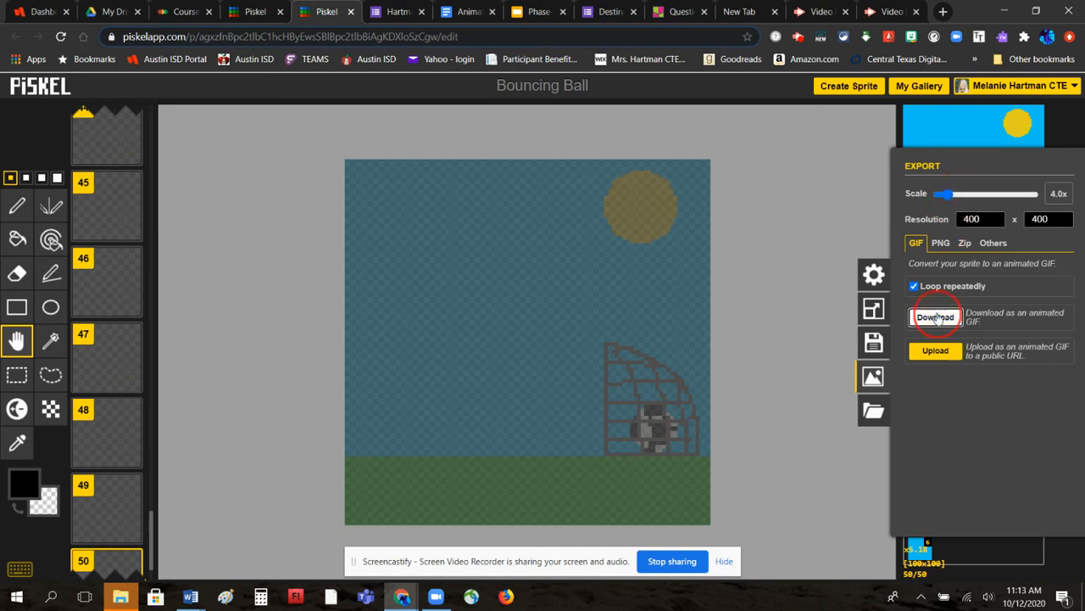
click(936, 317)
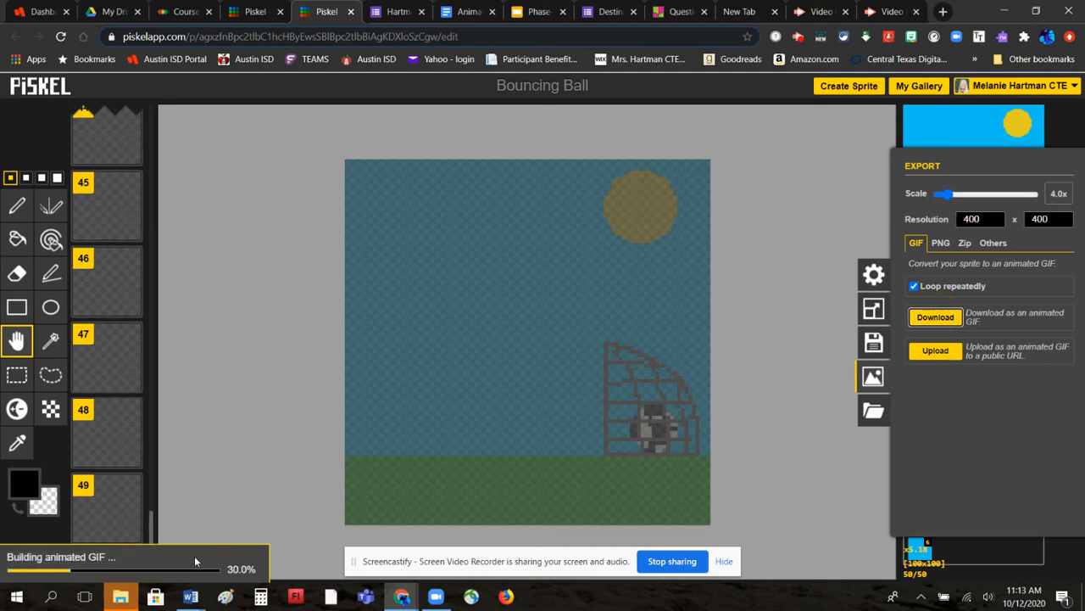